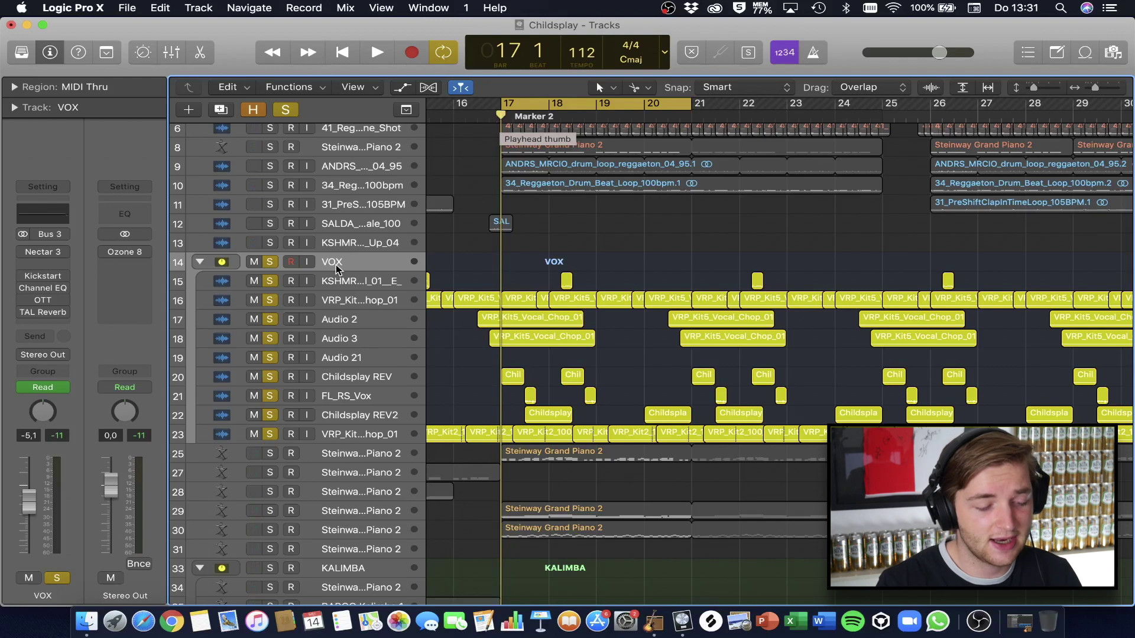
Unsolo the VOX stack and all its tracks except the vocal chop on track 16, and play that track alone
click(269, 261)
click(269, 281)
drag(269, 319, 263, 435)
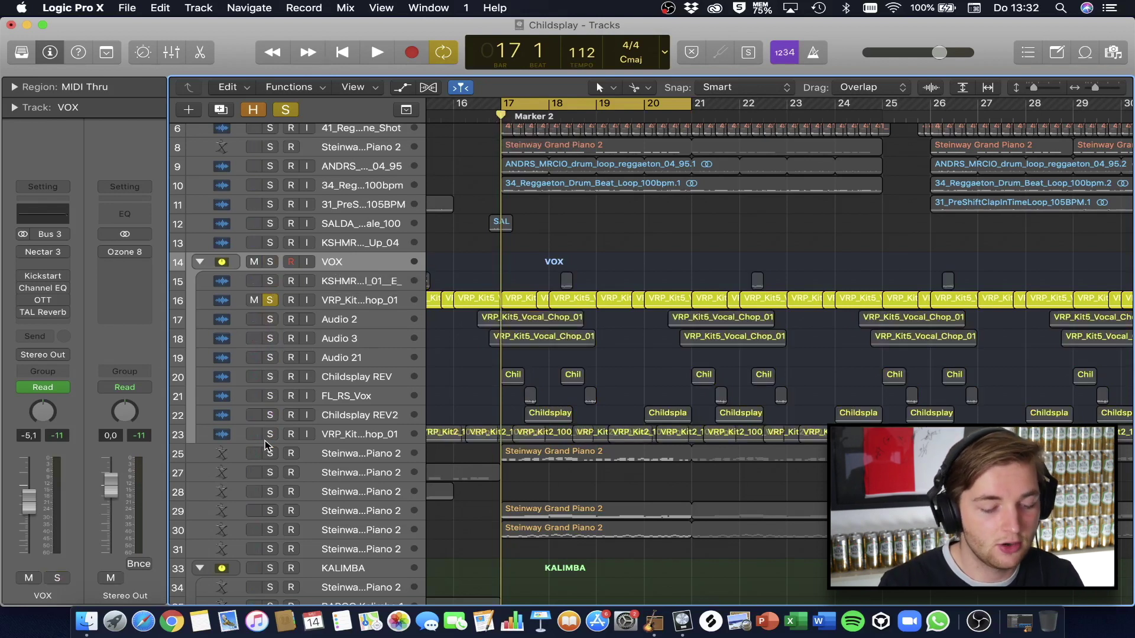
key(space)
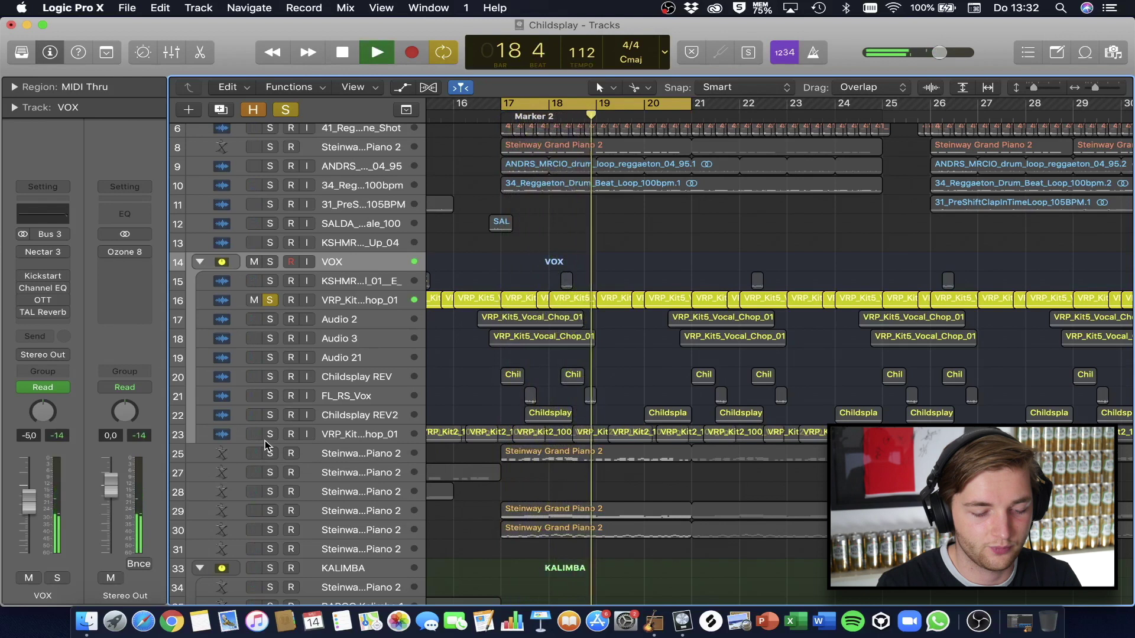
key(space)
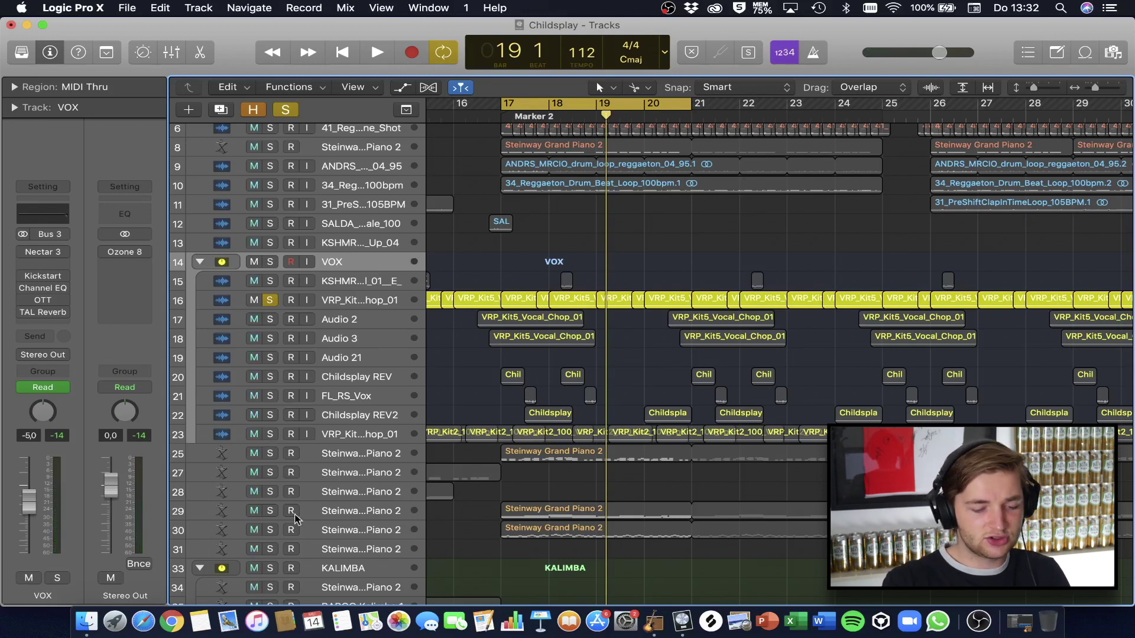
Add the vocal chop on track 23 to the solo and listen to it together with track 16
click(269, 435)
key(space)
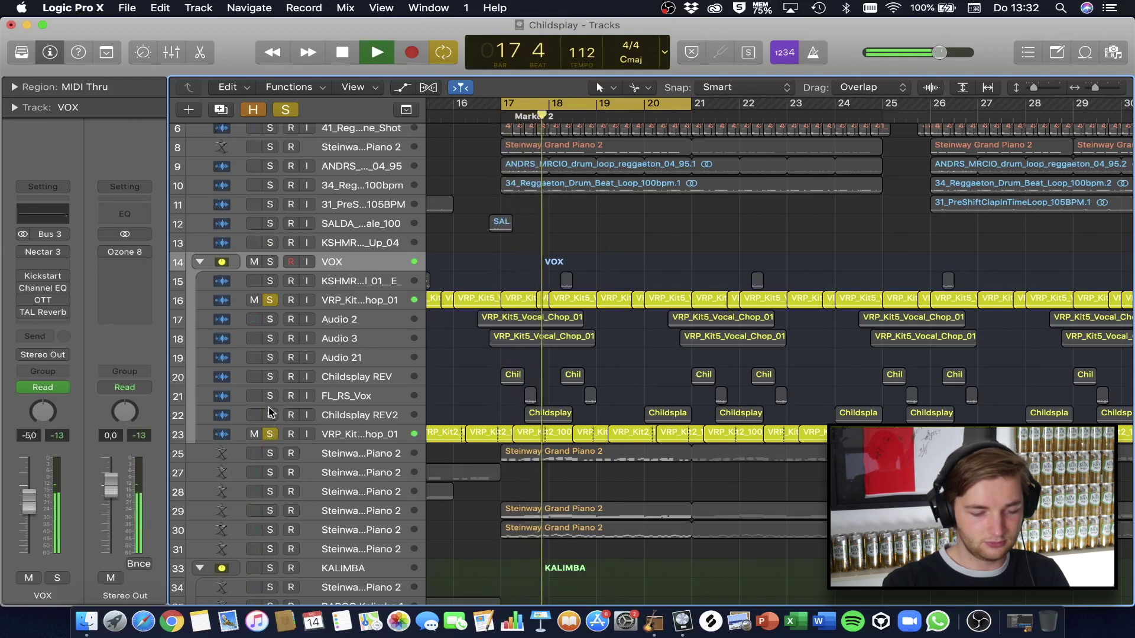
key(space)
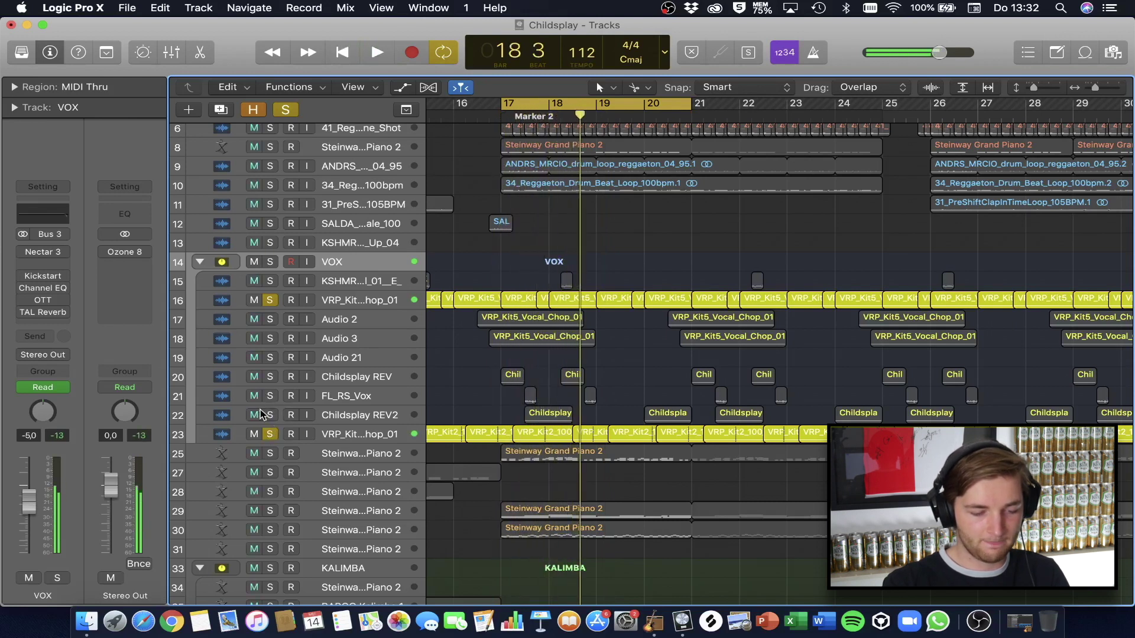
Solo only the Childsplay REV and FL_RS_Vox tracks, and play them back
drag(270, 396, 267, 379)
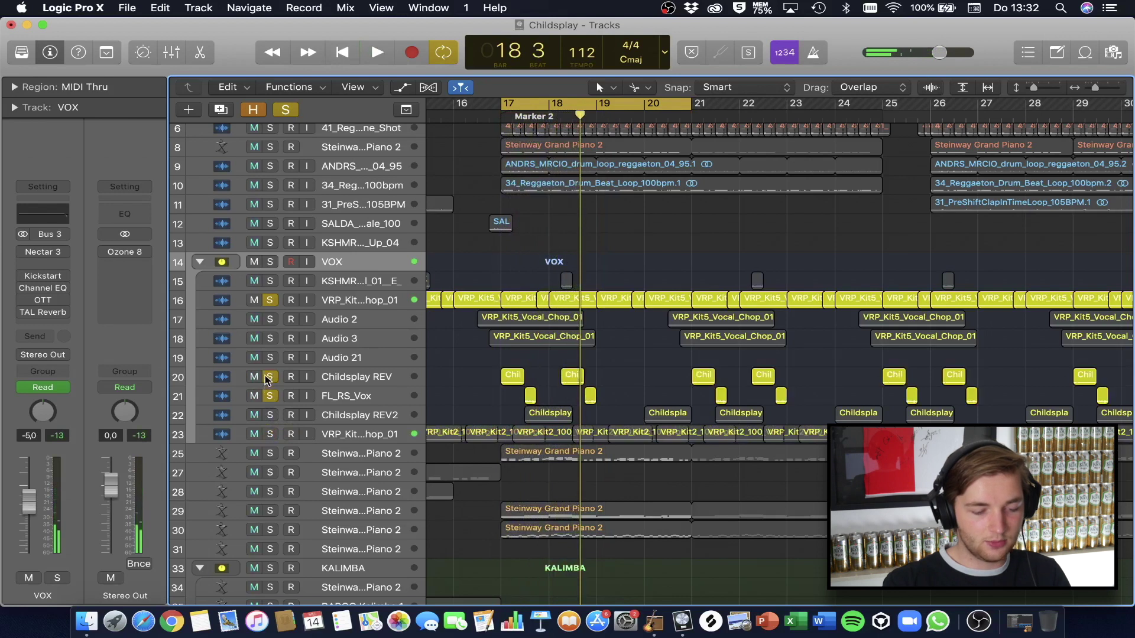
click(269, 299)
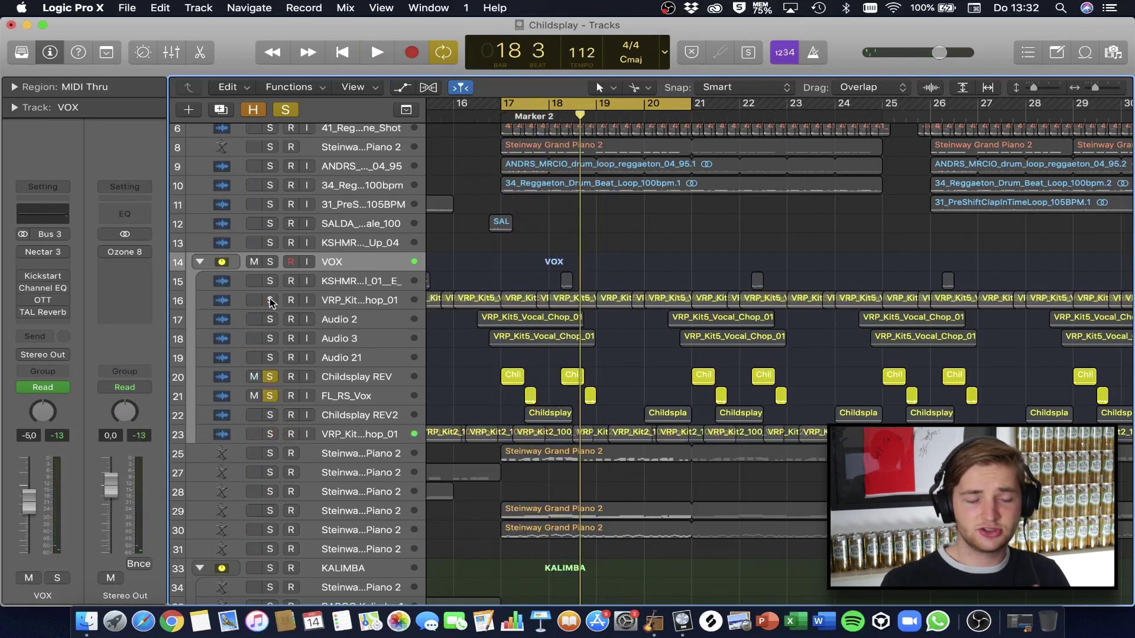
key(space)
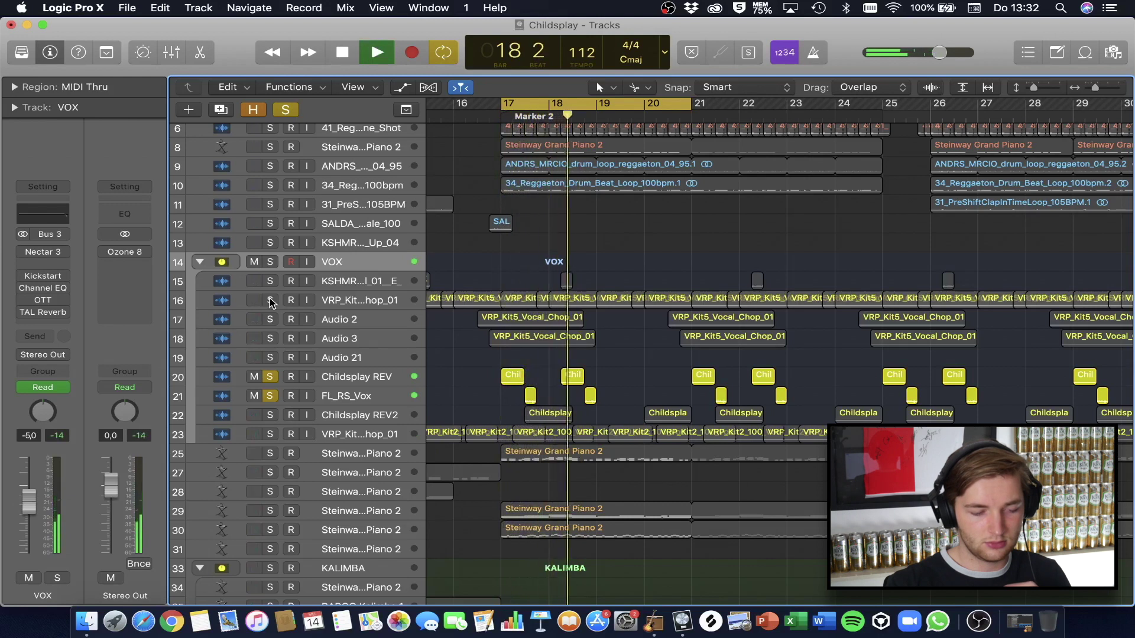
key(space)
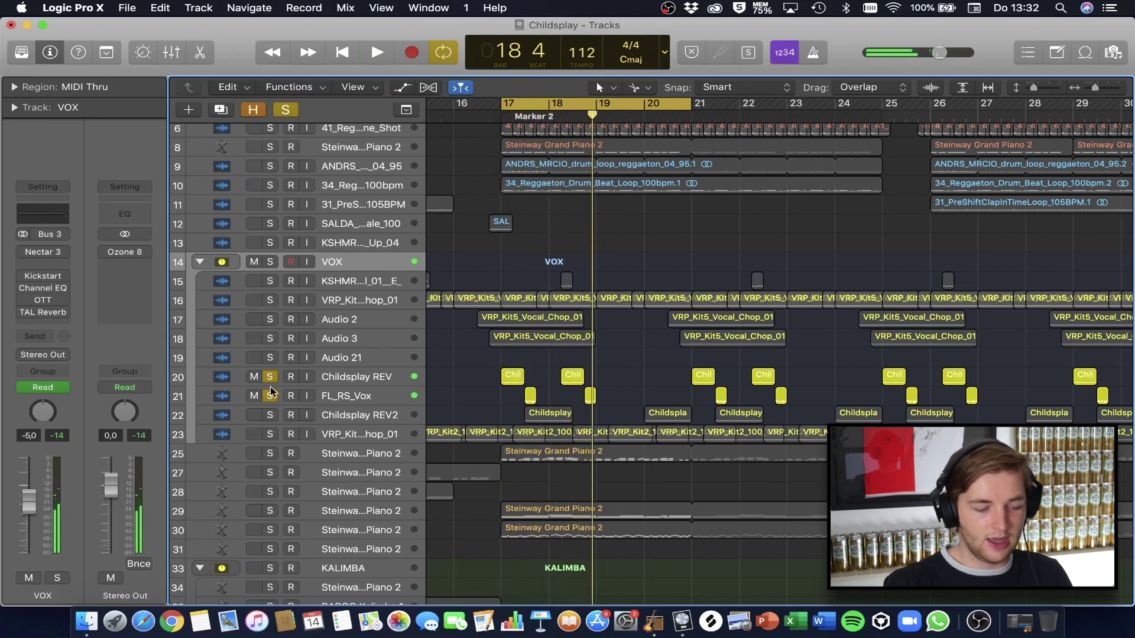
Solo all the remaining tracks inside the VOX stack and play the full vocal group
drag(270, 434, 269, 338)
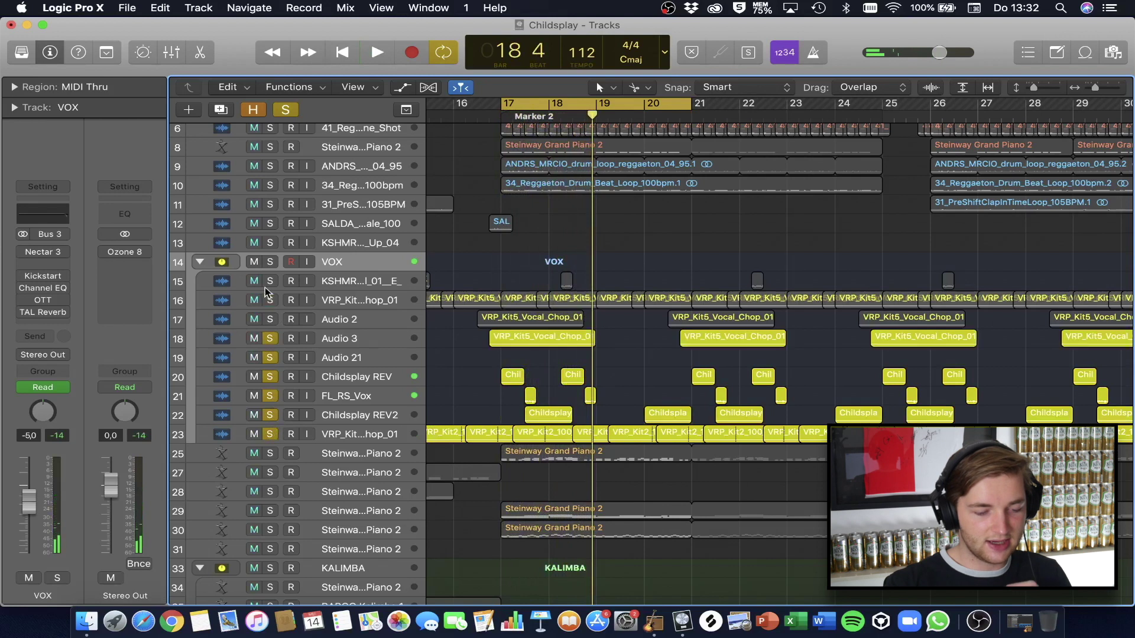
drag(269, 298, 266, 284)
key(space)
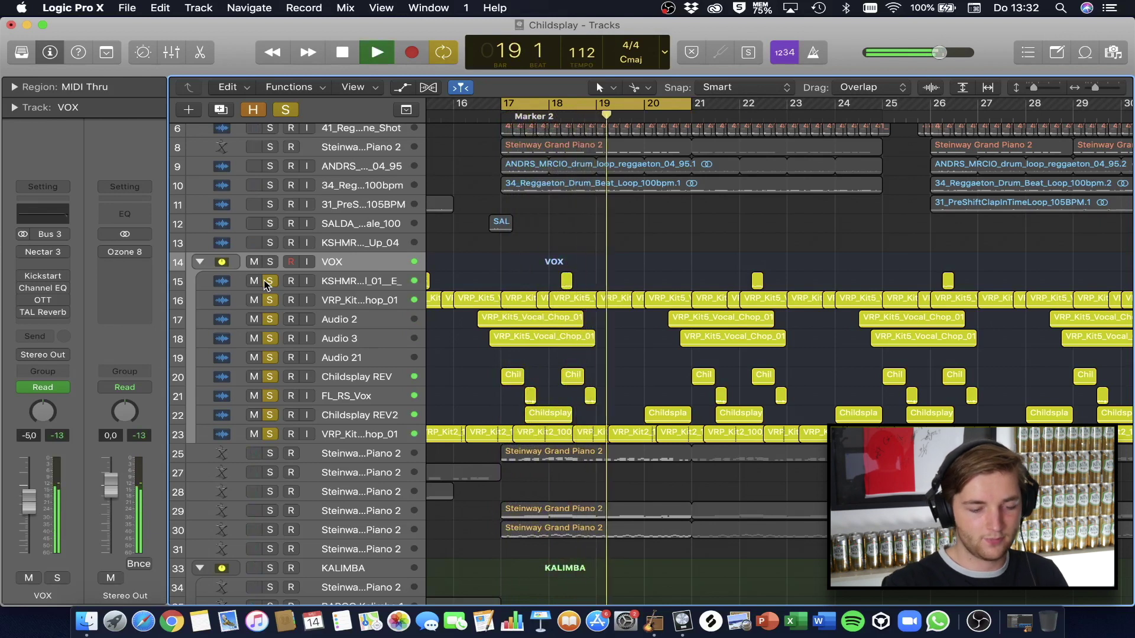
key(space)
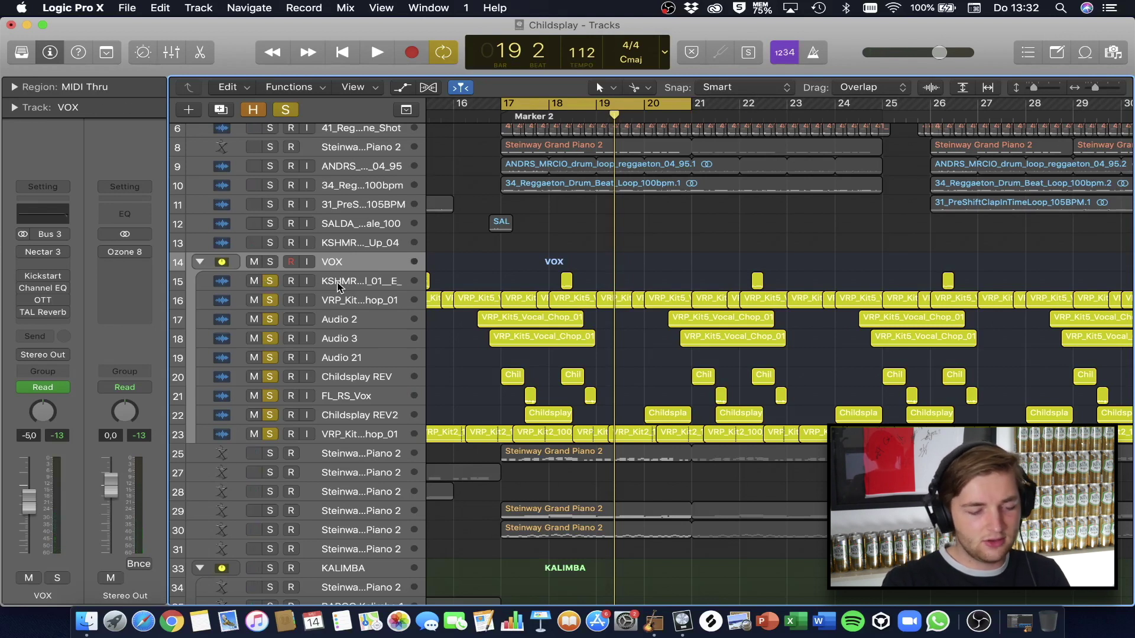
Step through the tracks in the VOX stack to review each channel strip's inserts, ending back on the VOX stack
key(Down)
key(Down)
key(Down)
key(Down)
key(Down)
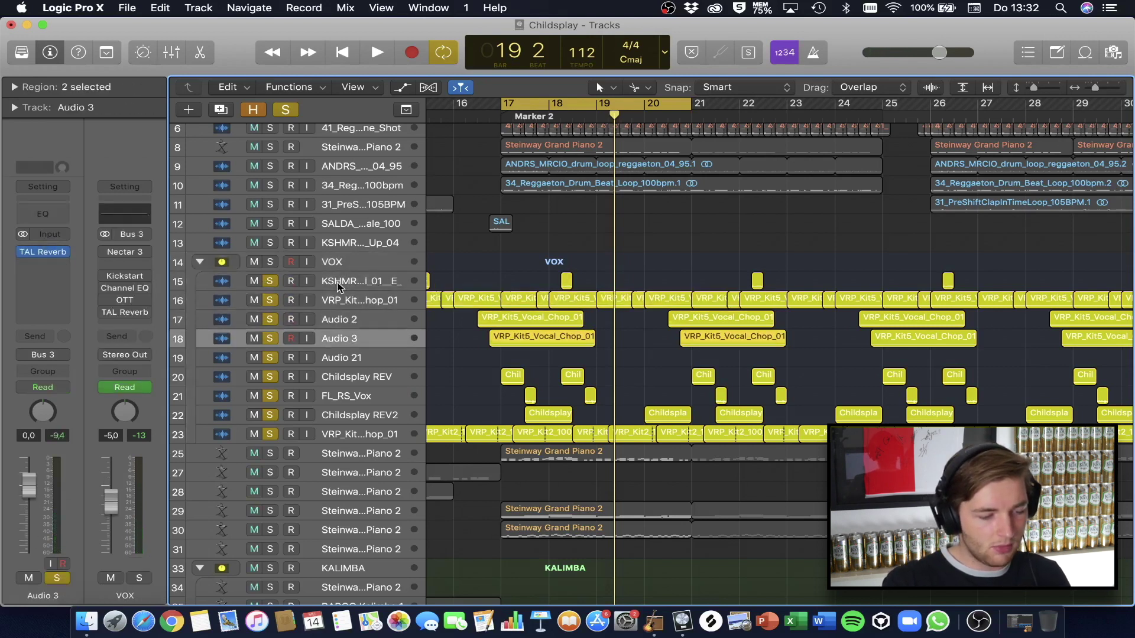
key(Up)
key(Down)
key(Down)
key(Down)
key(Down)
key(Up)
key(Down)
key(Down)
key(Up)
key(Up)
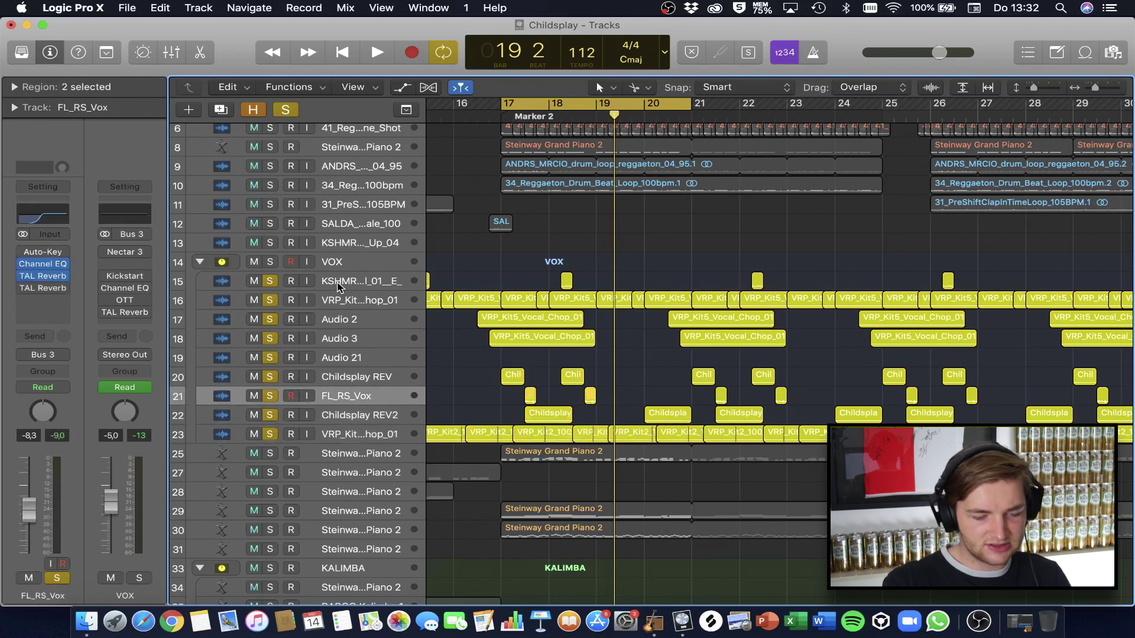
key(Up)
key(Up)
key(Up)
key(Up)
key(Up)
key(Up)
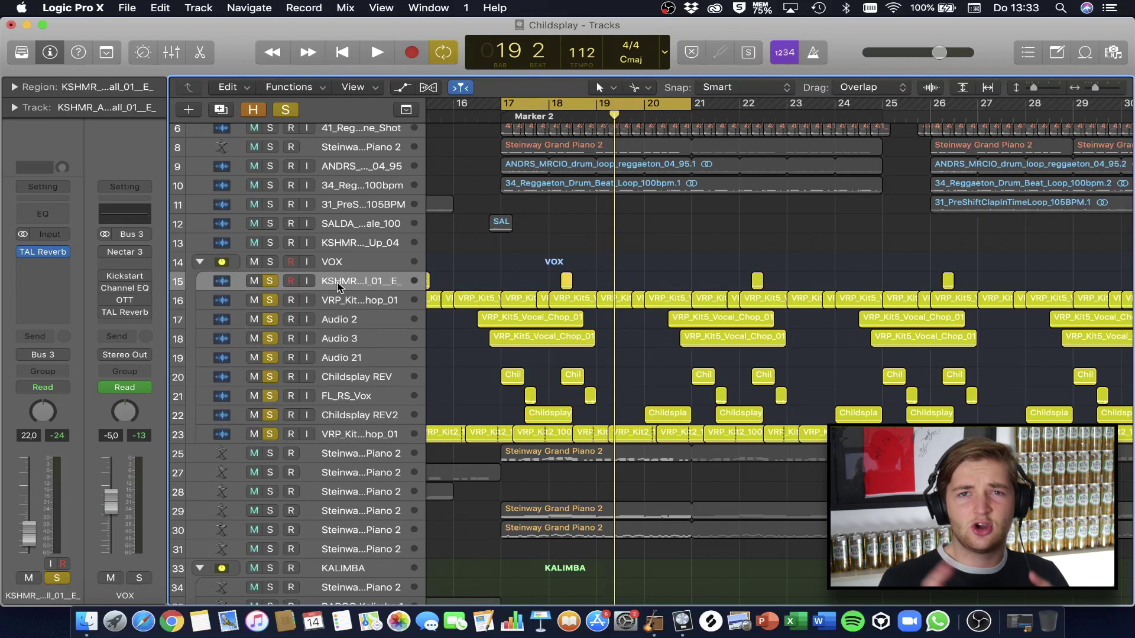
key(Up)
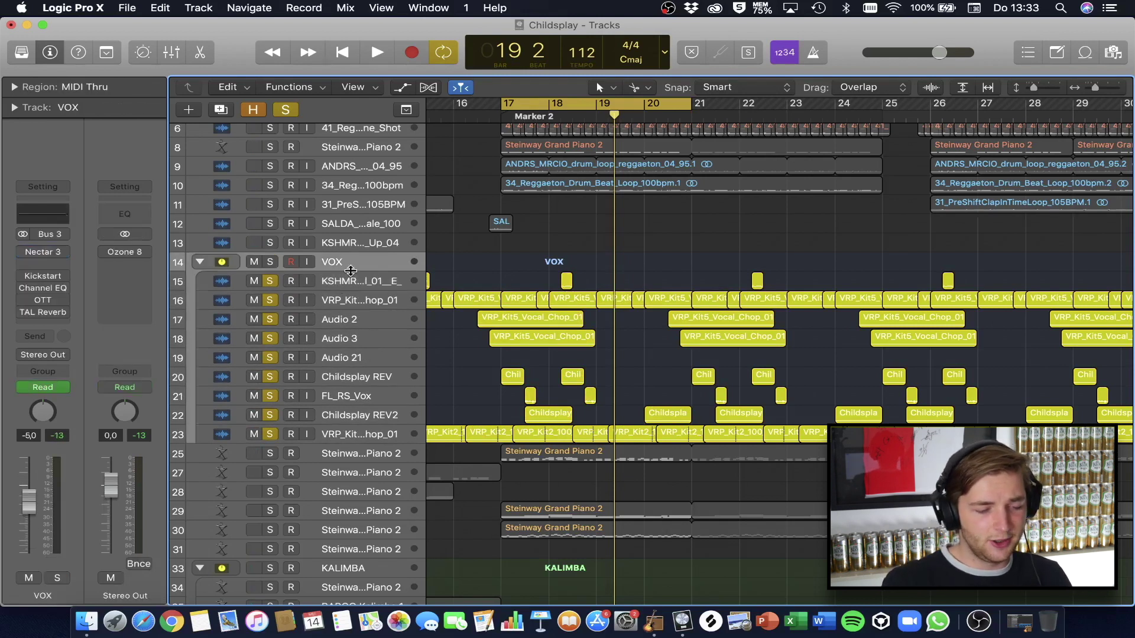
Solo the VOX stack, and activate and open its Nectar 3 insert
click(269, 262)
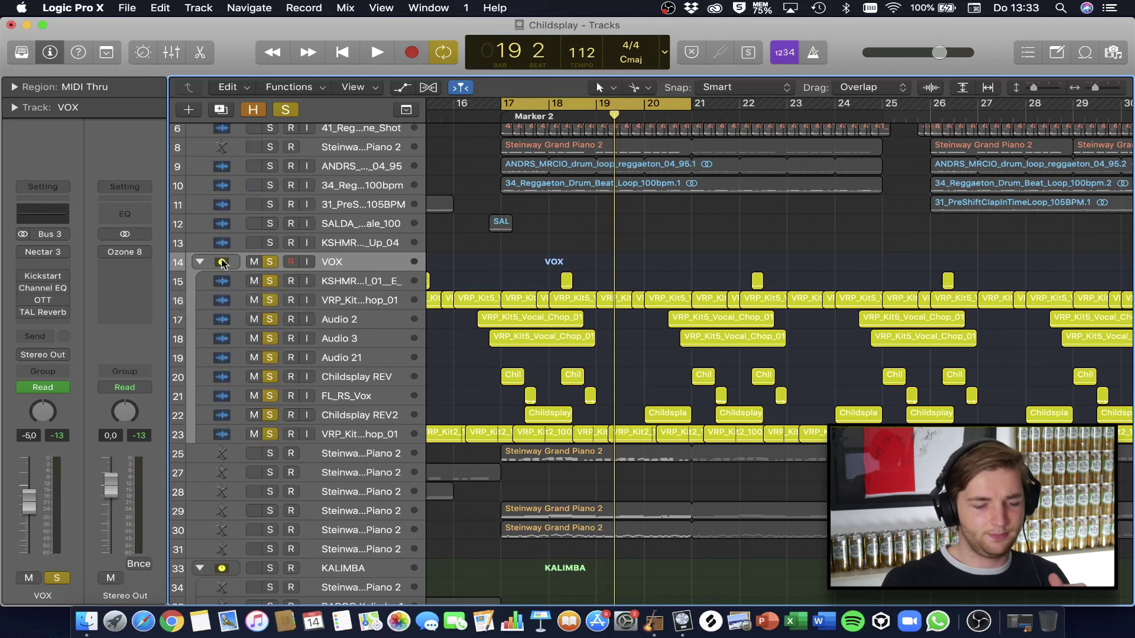
click(23, 253)
click(61, 256)
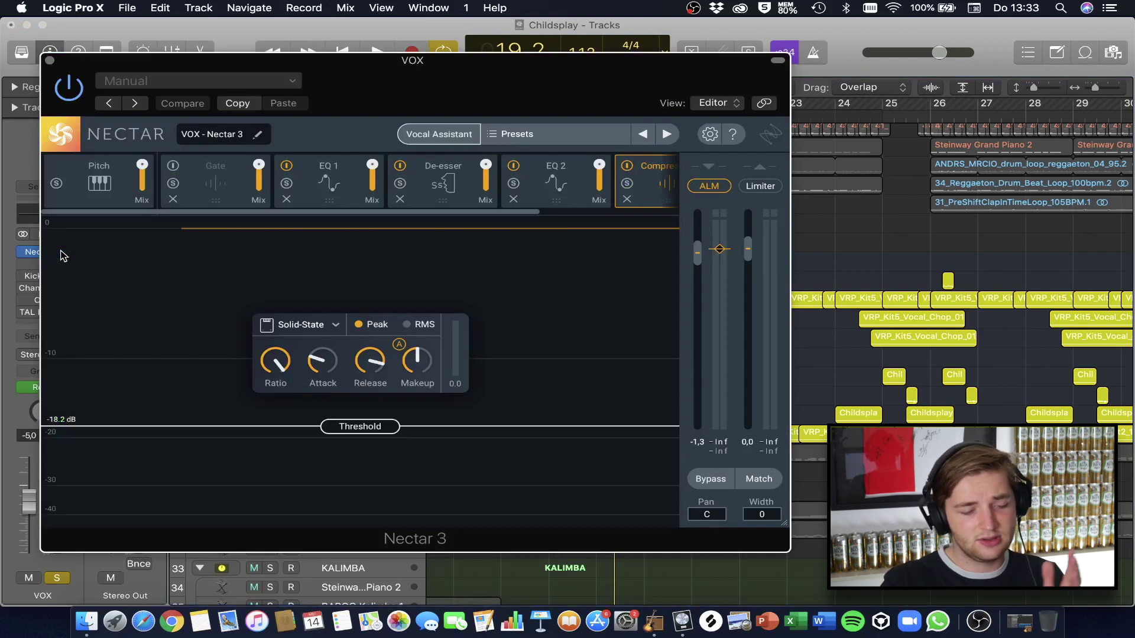
Examine Nectar 3's EQ 1, De-esser, EQ 2 and Compressor 1 modules, and close the plug-in
click(315, 196)
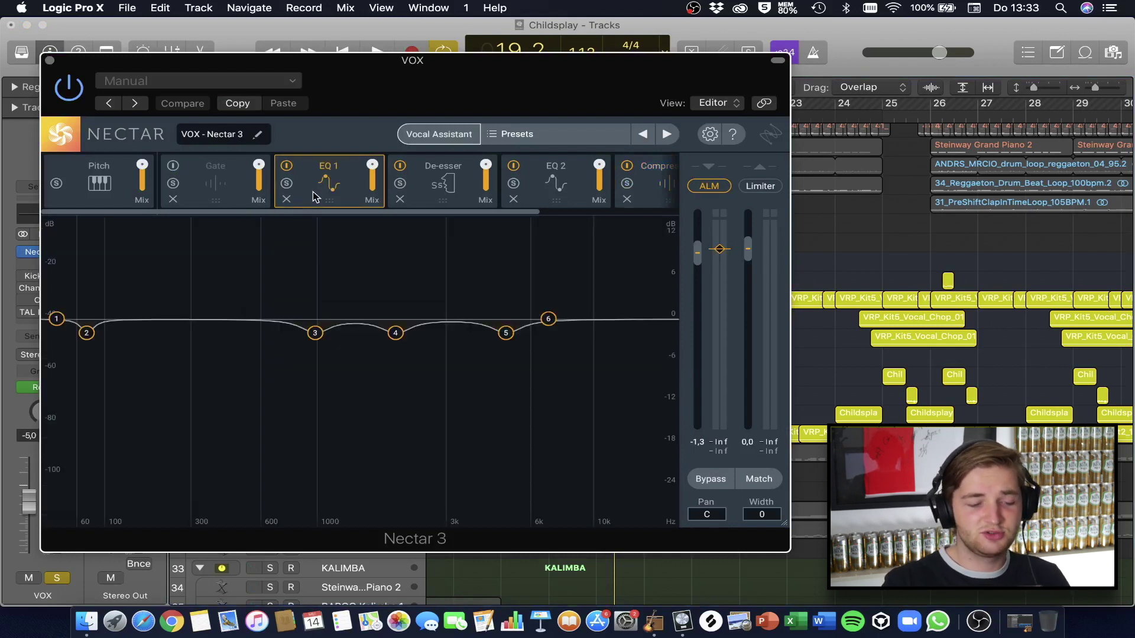
click(437, 194)
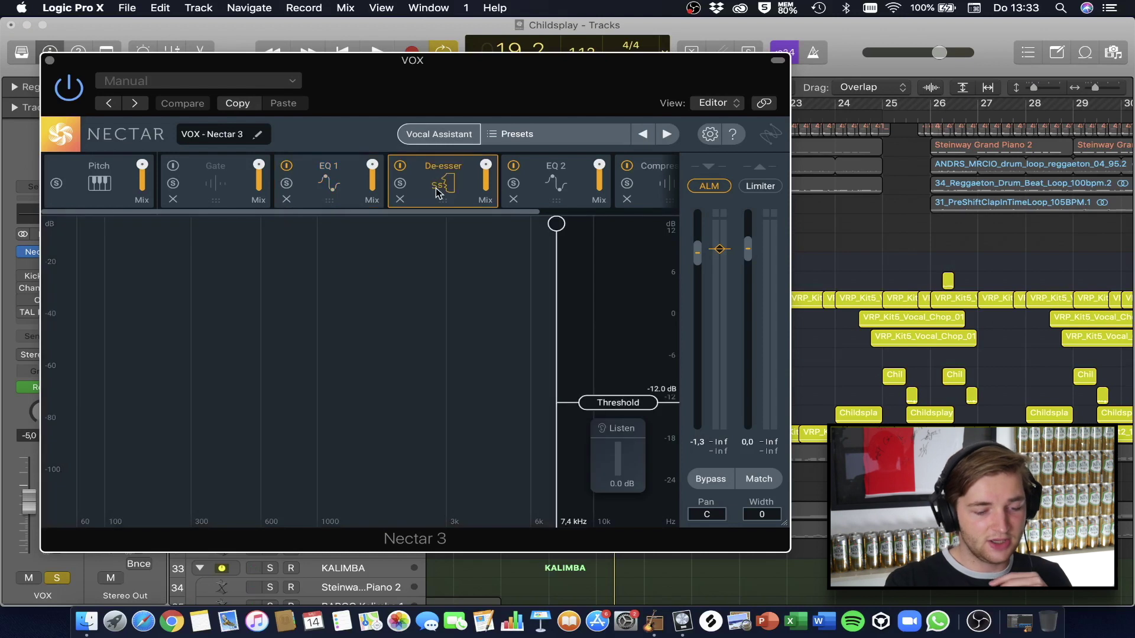
click(325, 186)
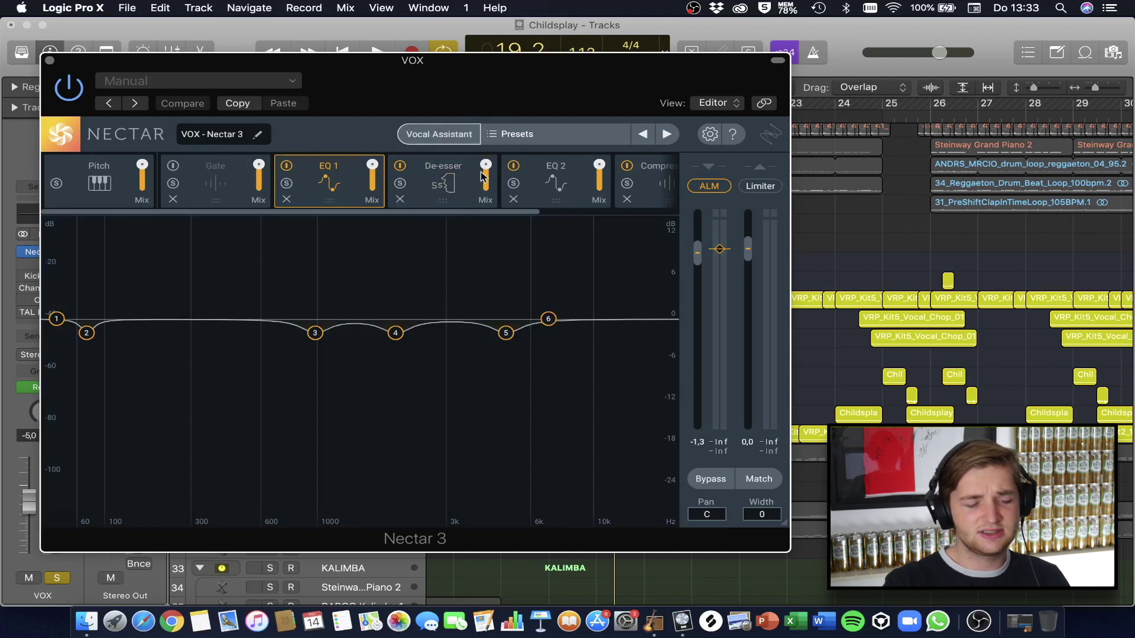
click(445, 189)
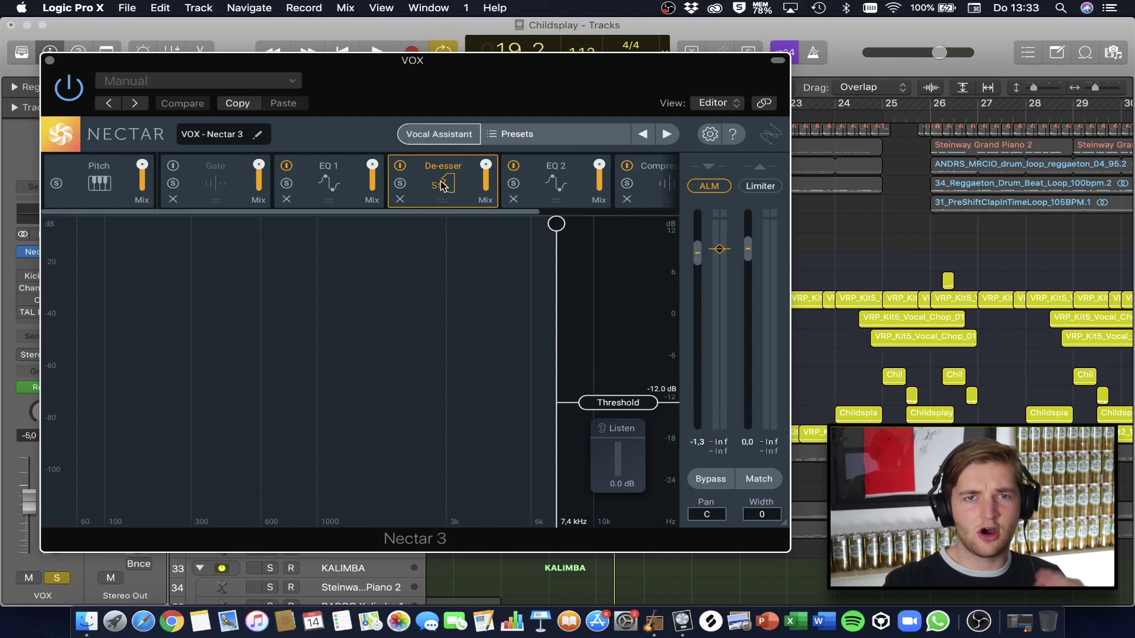
click(545, 192)
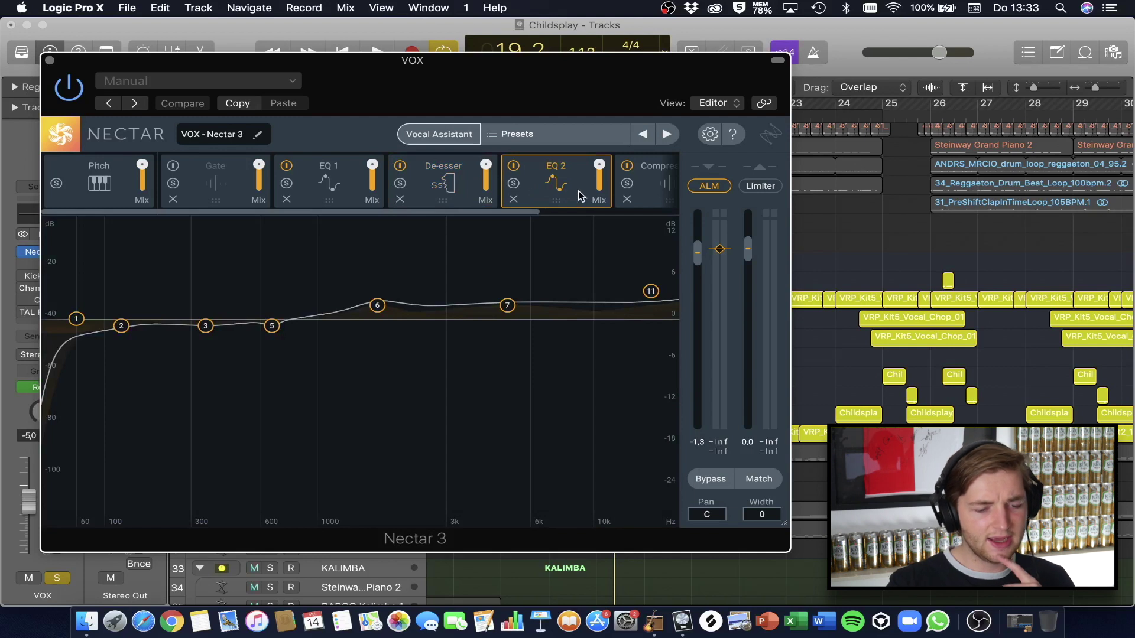
scroll(562, 189, right, 3)
click(540, 189)
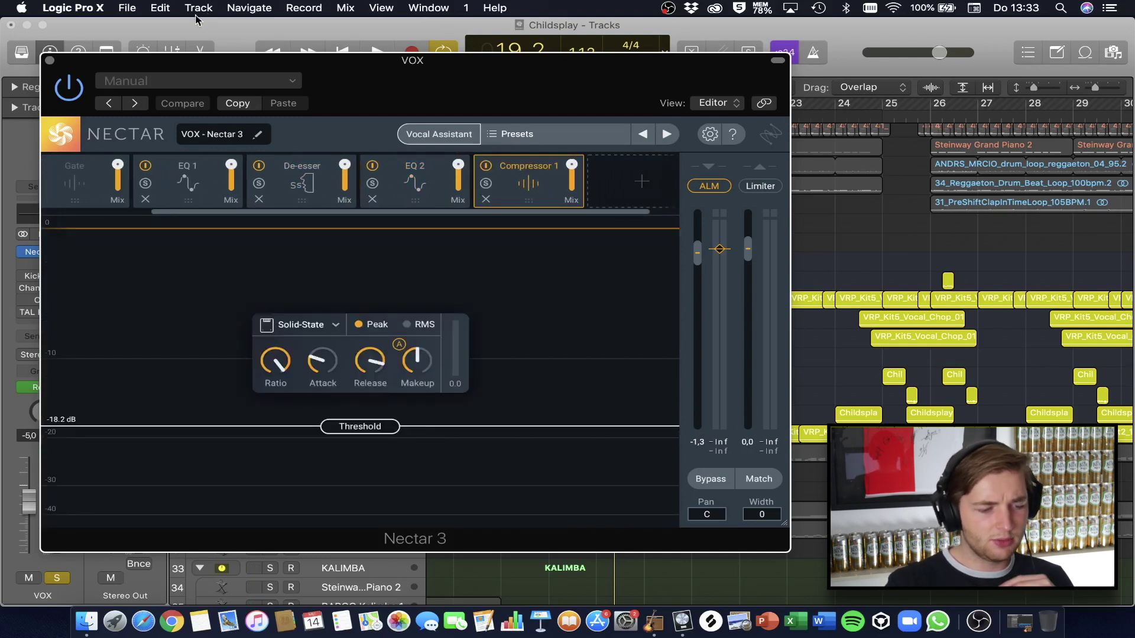
click(50, 61)
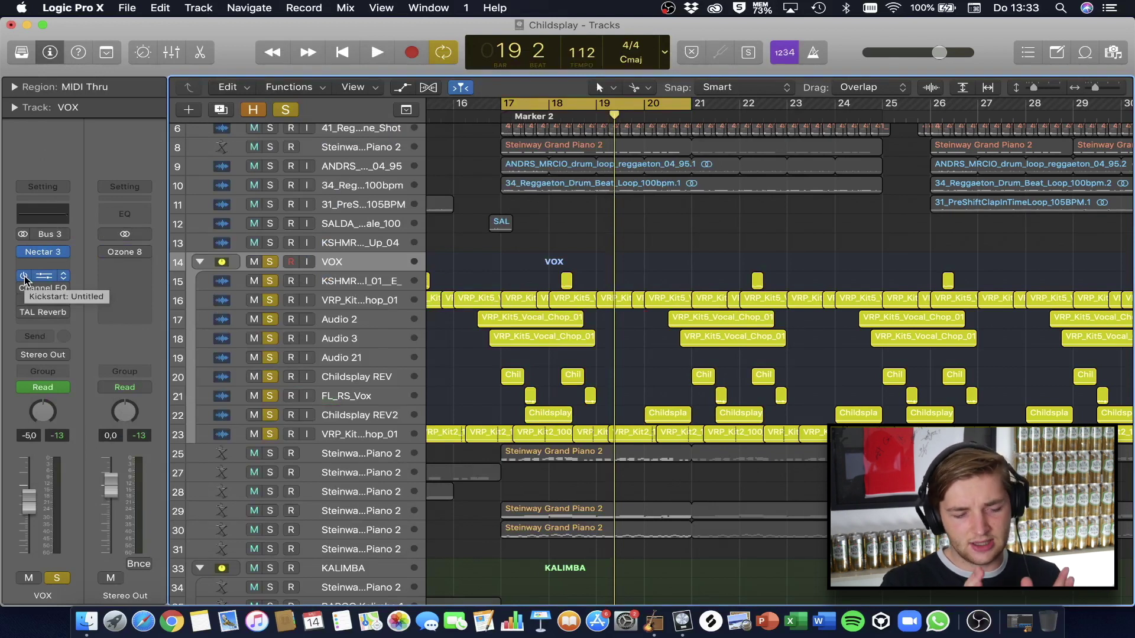
Activate the Kickstart and Channel EQ inserts on the VOX stack, reviewing Kickstart's settings and closing its window
click(39, 276)
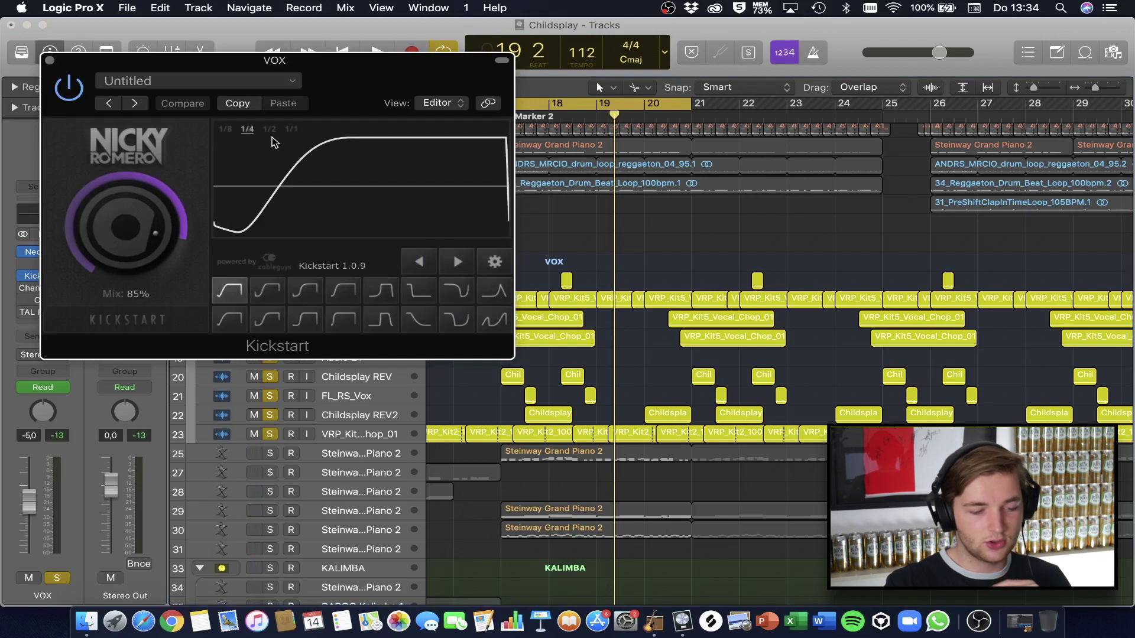
click(50, 60)
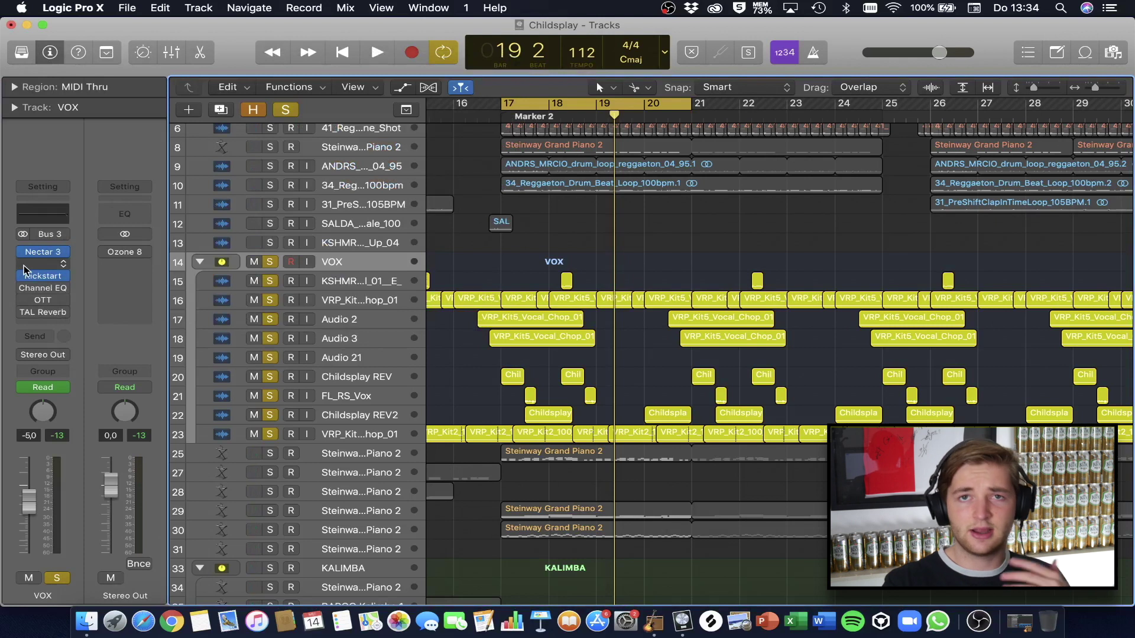
mouse_move(21, 294)
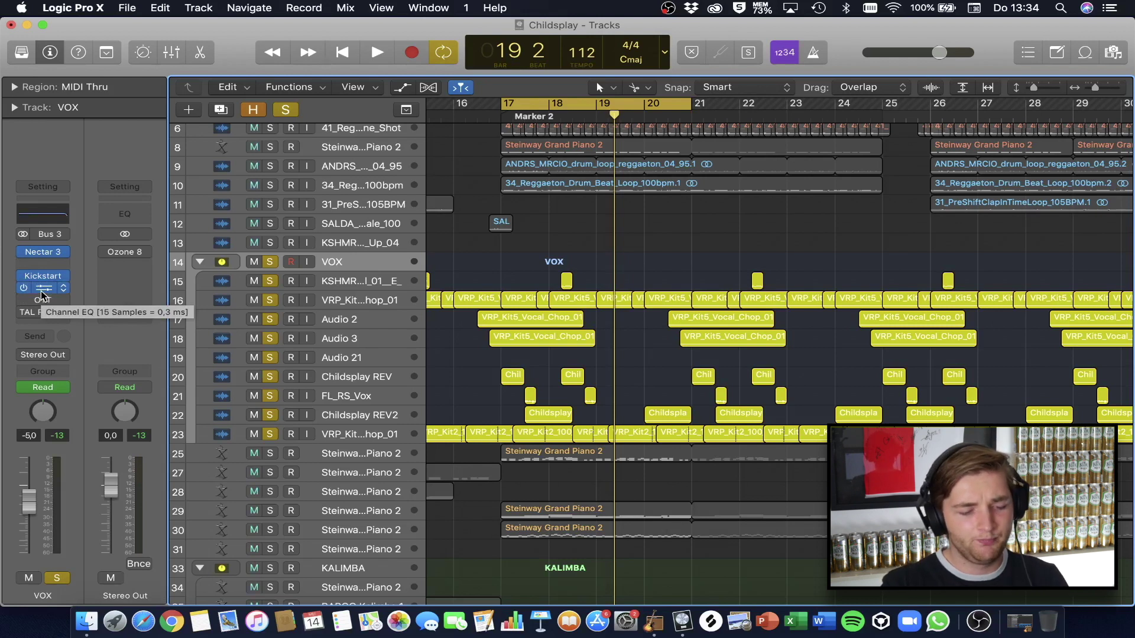
Turn off cycle mode and play from around bar 13 into Marker 2 to hear the Channel EQ filtering the vocals
click(520, 105)
scroll(472, 113, left, 6)
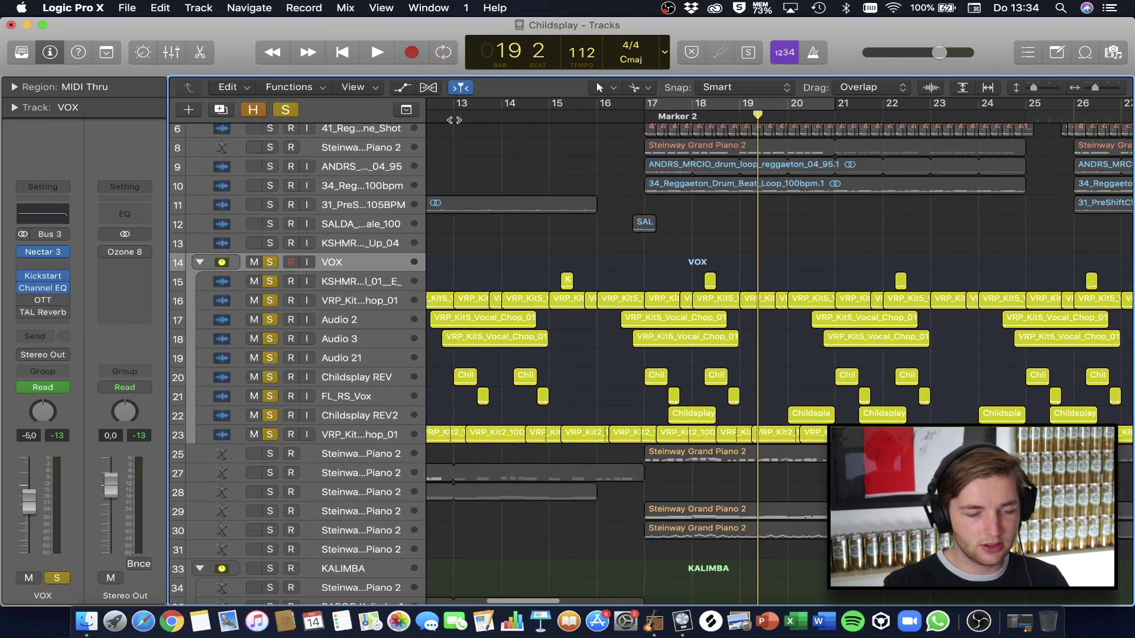
click(480, 120)
key(space)
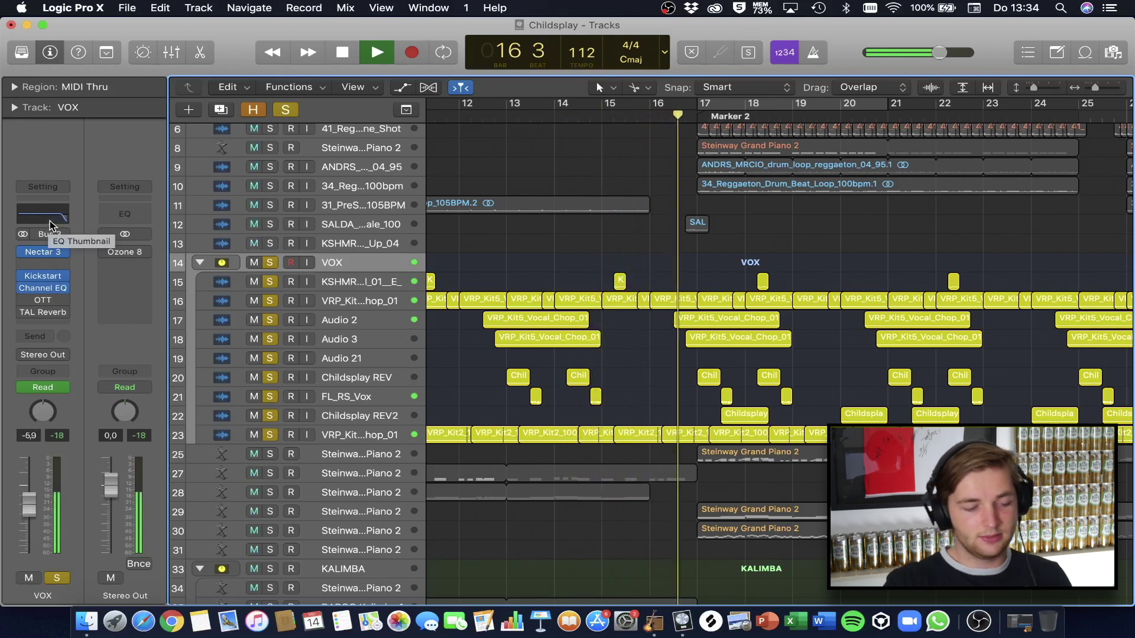
key(space)
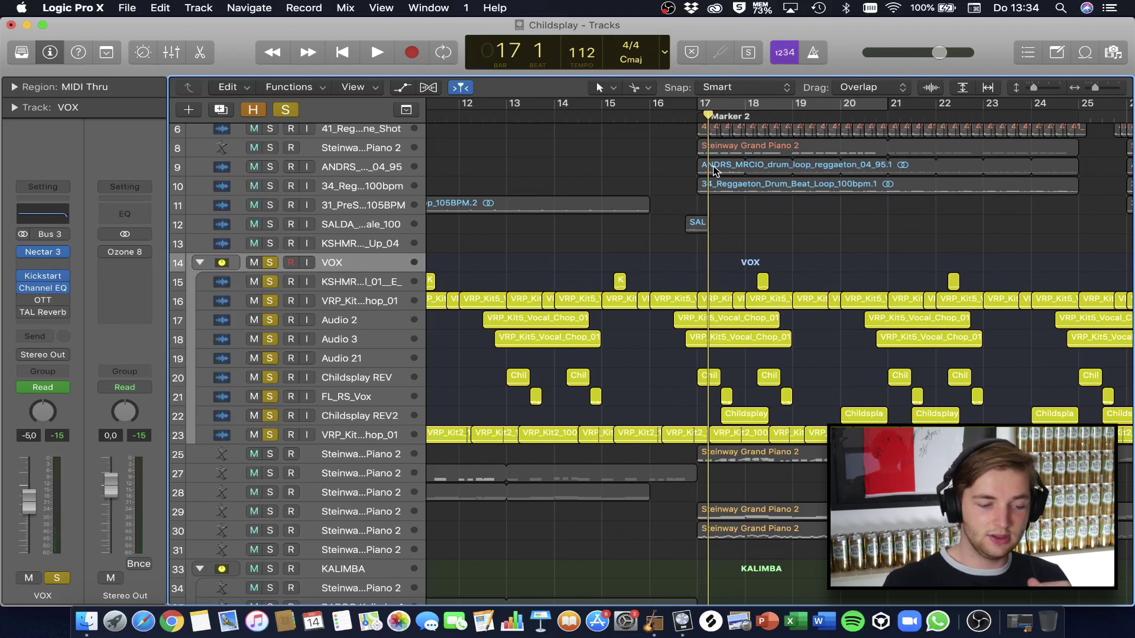
Activate the OTT insert on the VOX stack, review its settings, and play the vocals with the cycle from bar 17 back on
scroll(682, 274, right, 5)
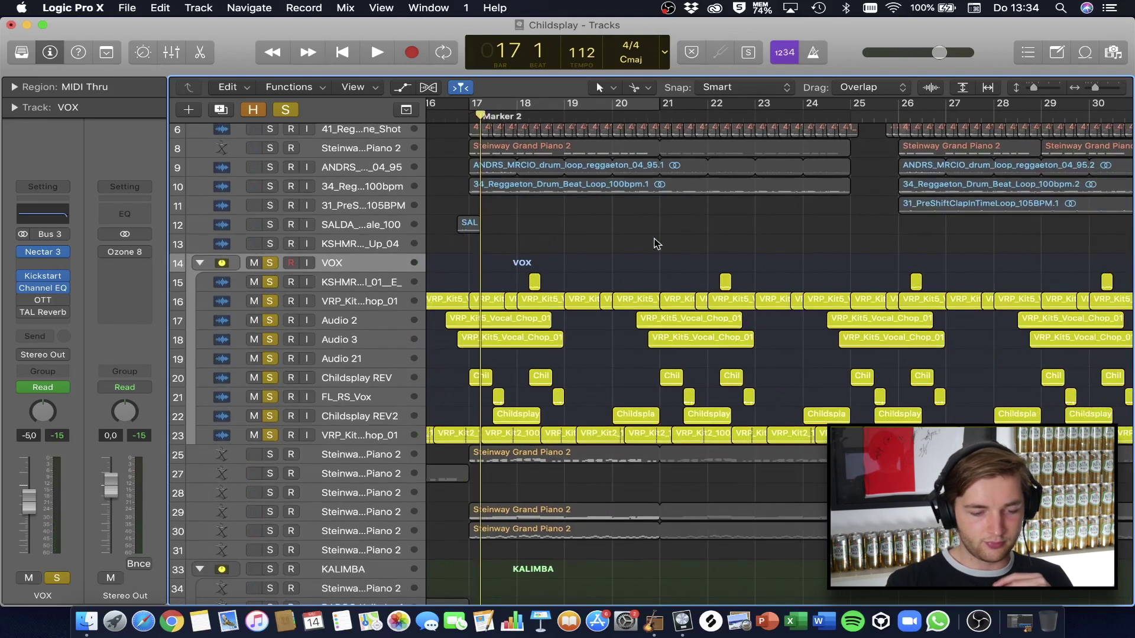
click(25, 300)
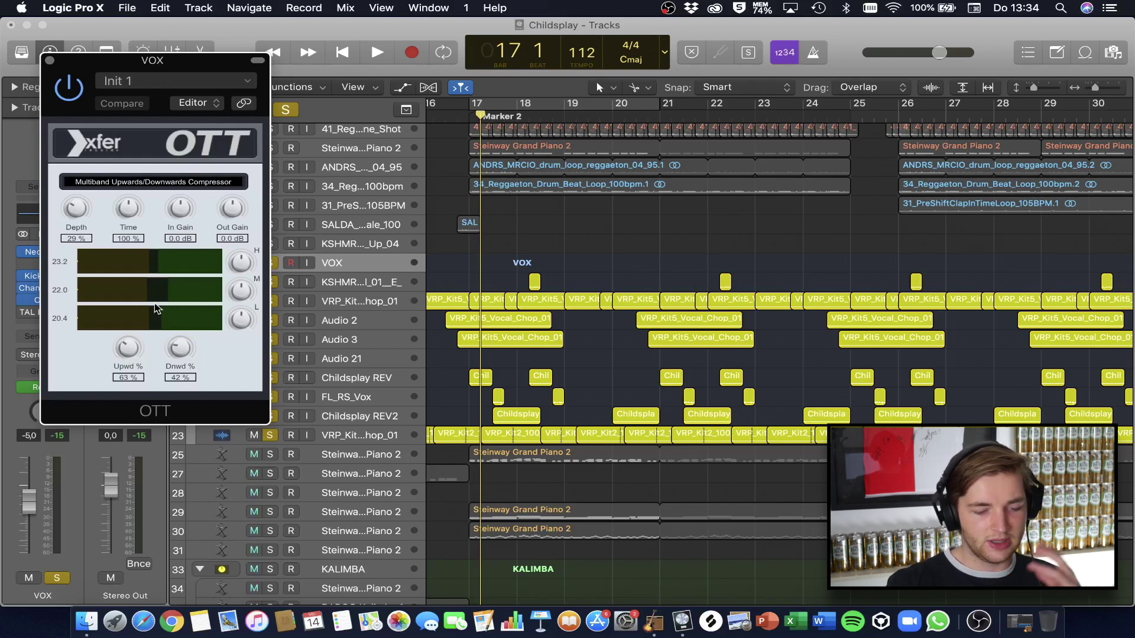
click(50, 61)
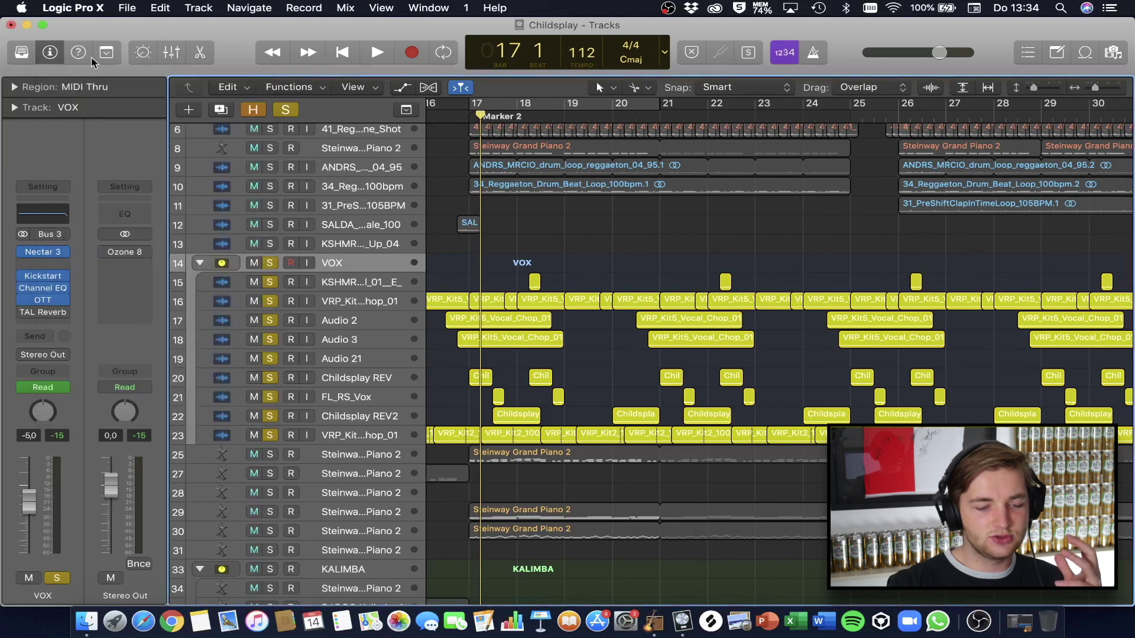
click(501, 102)
key(space)
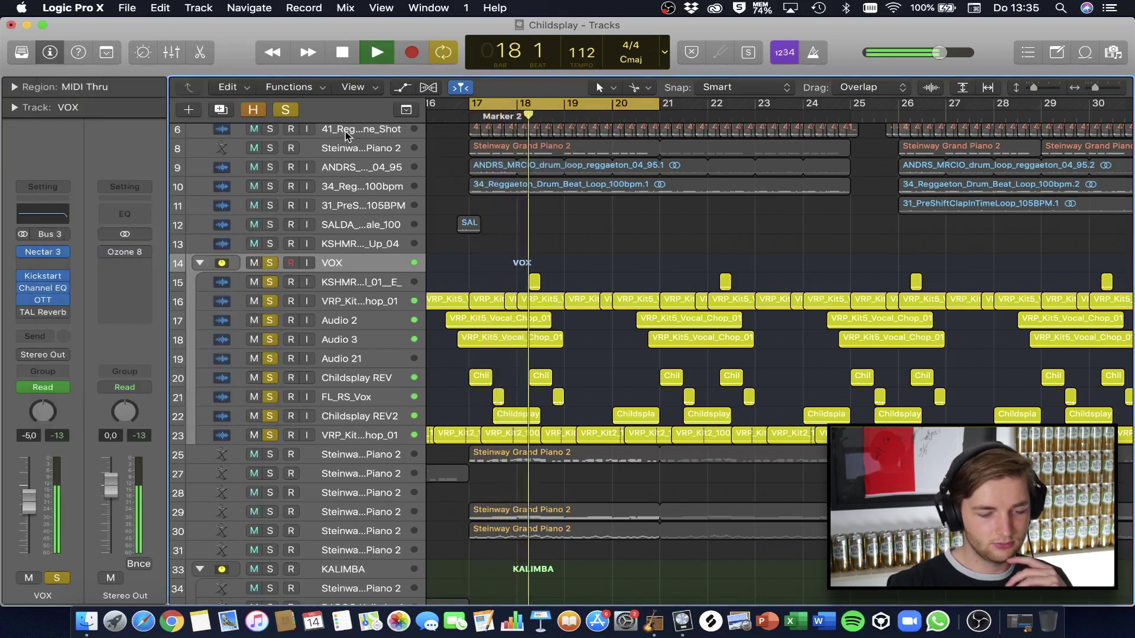
Activate the TAL Reverb insert on the VOX stack and play the vocals from bar 17 to hear it
key(space)
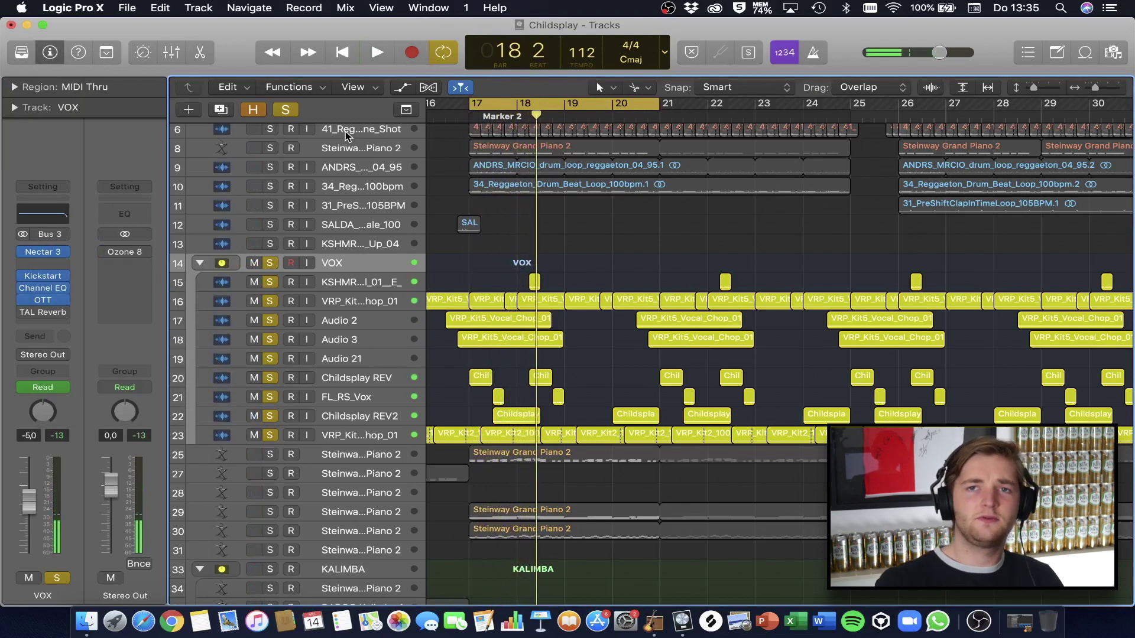
mouse_move(25, 315)
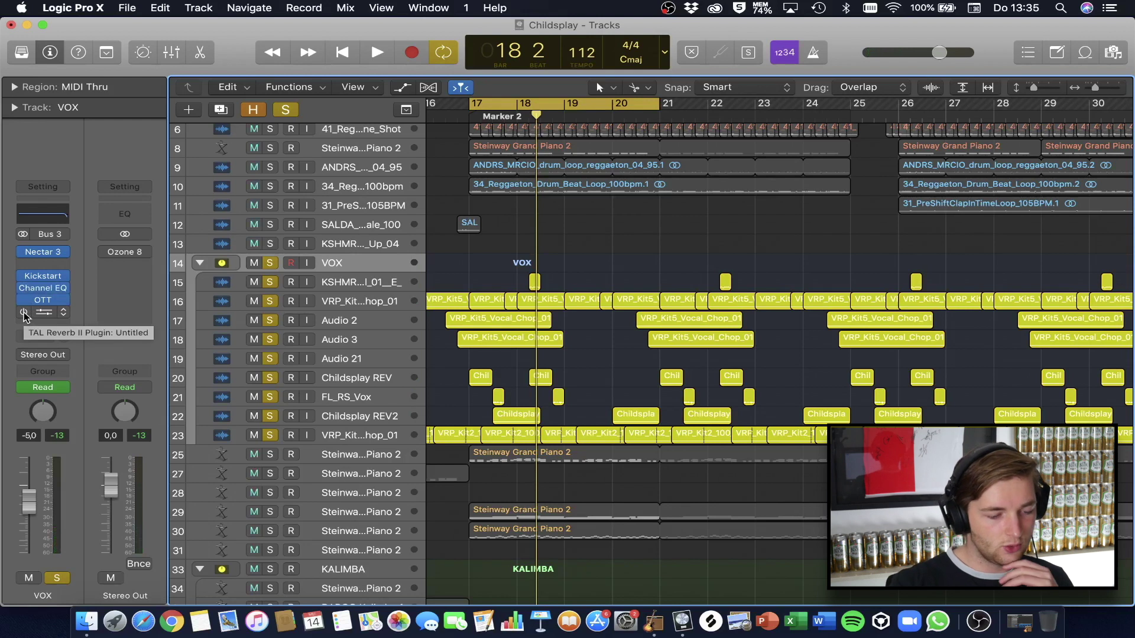
key(space)
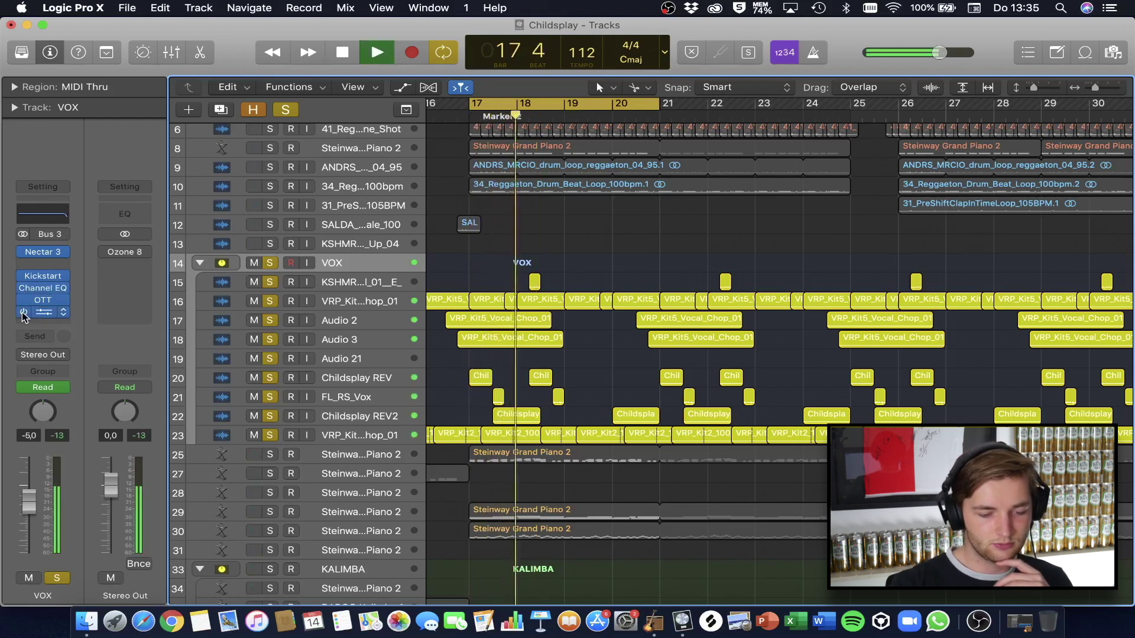
key(space)
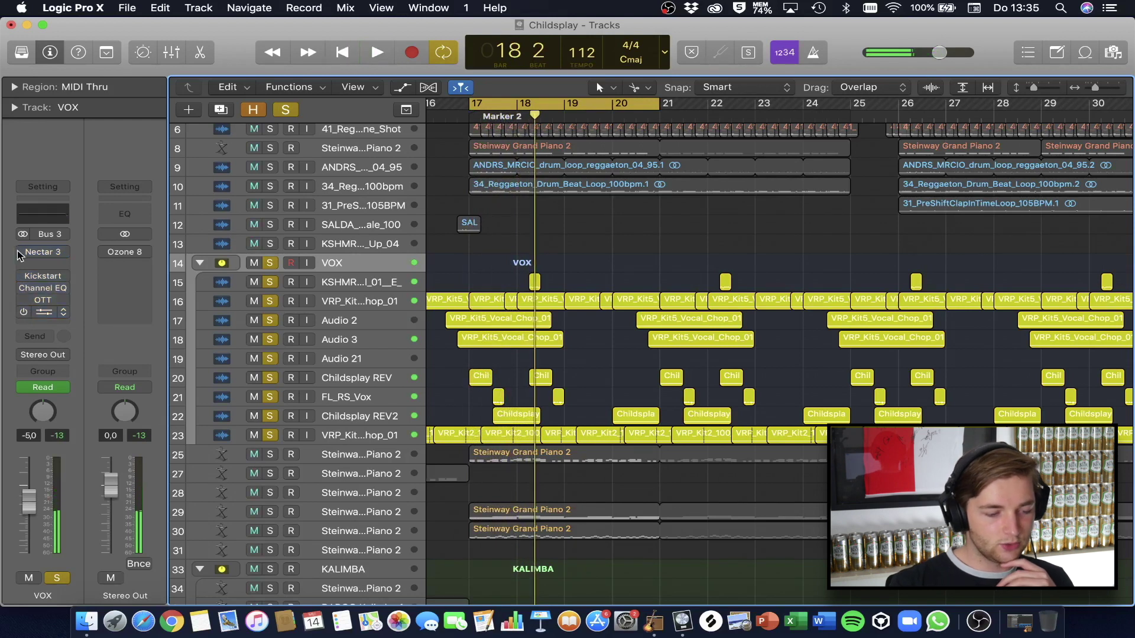
Compare the VOX stack with all its inserts bypassed against all of them reactivated, from Nectar 3 to TAL Reverb
key(space)
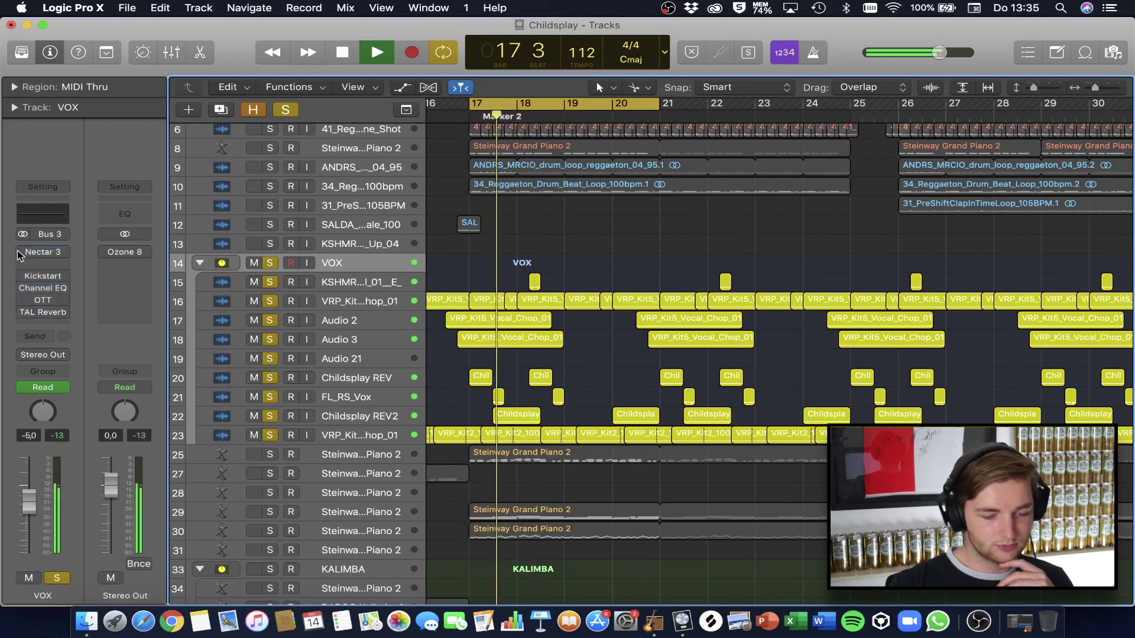
key(space)
drag(20, 253, 20, 315)
key(space)
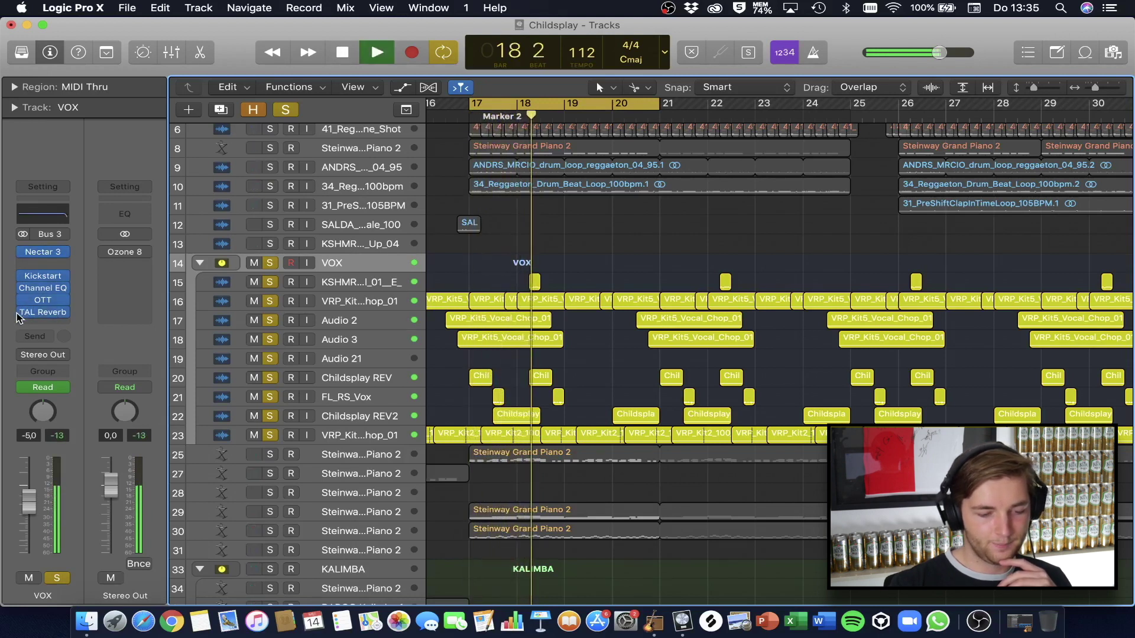
key(space)
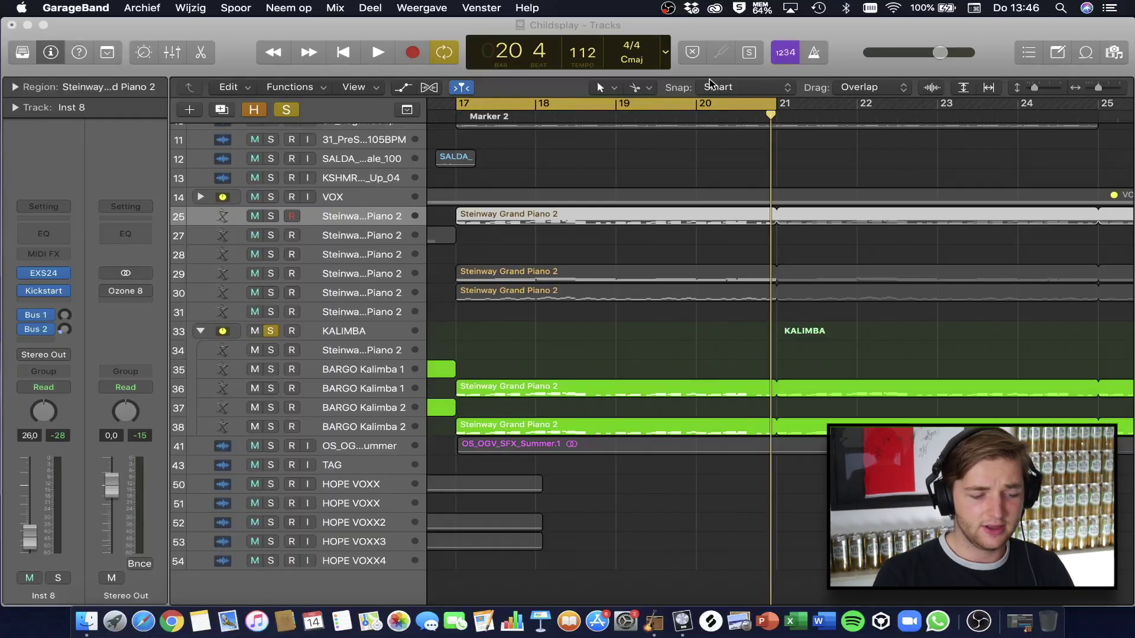
Solo the Steinway Grand Piano 2 track 25, take the KALIMBA stack out of solo, and deselect the regions
click(272, 216)
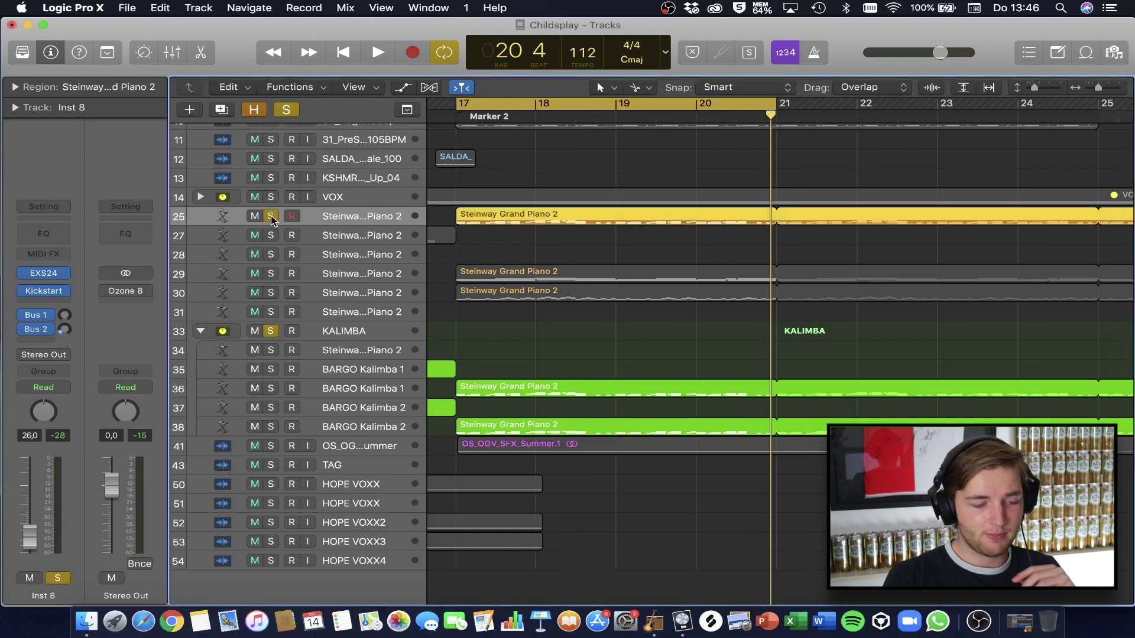
click(272, 330)
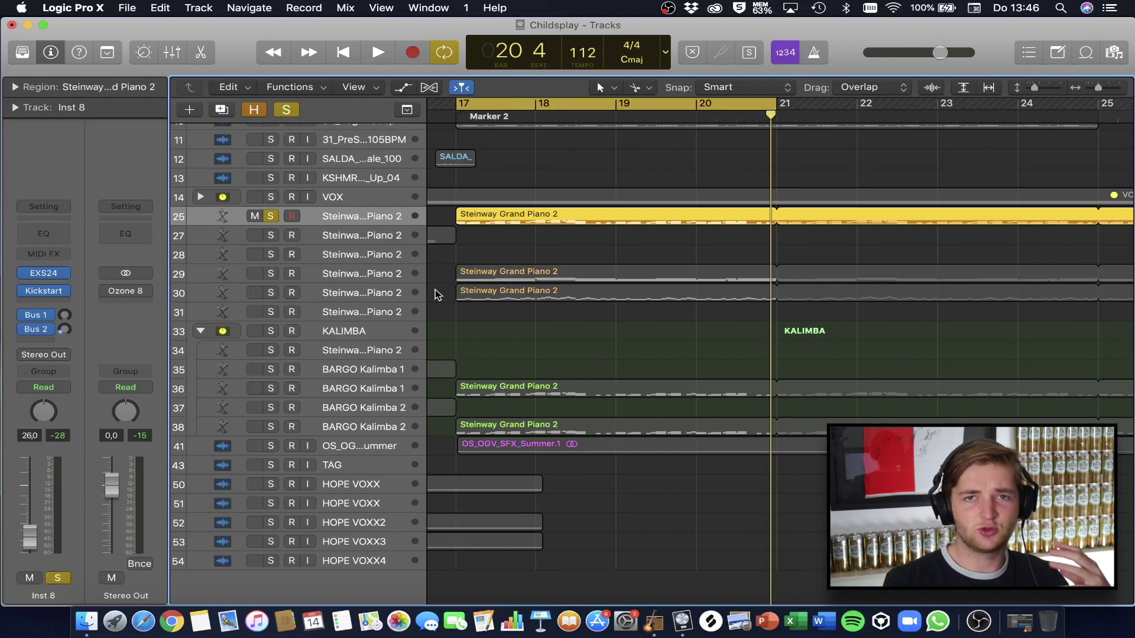
click(485, 245)
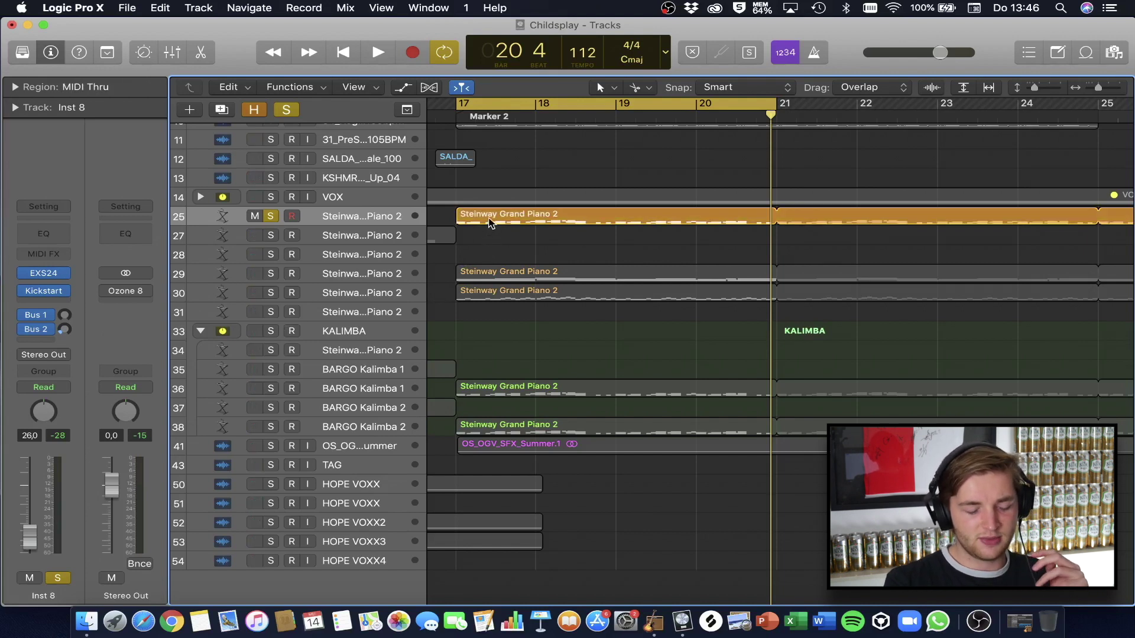
View the notes of track 25's piano region, and open track 29's region in the Piano Roll
double_click(489, 222)
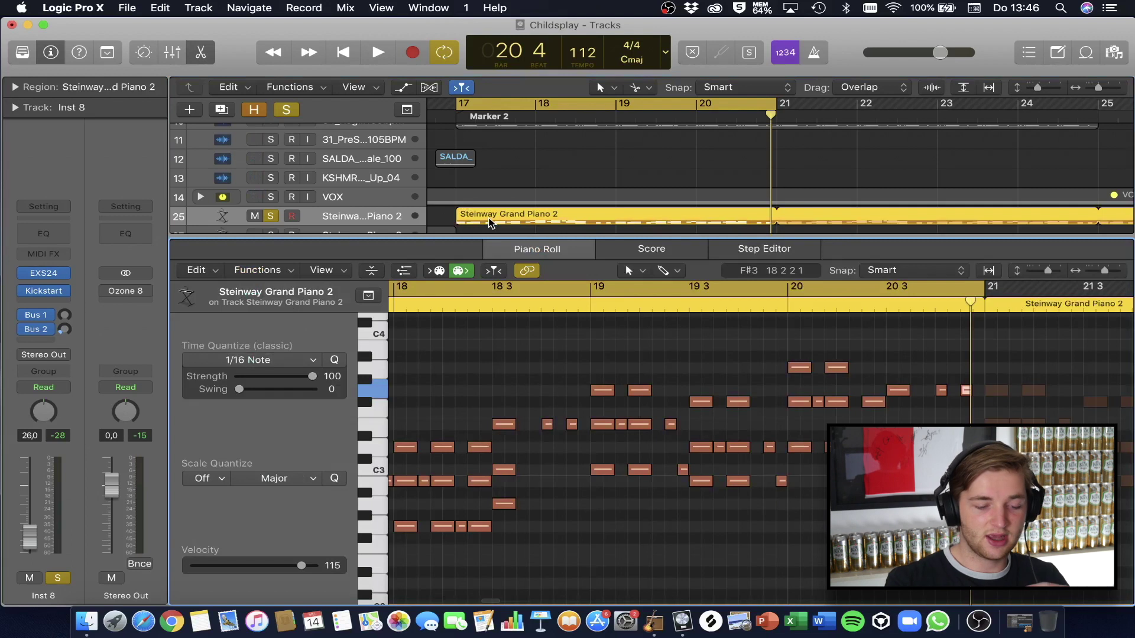
key(e)
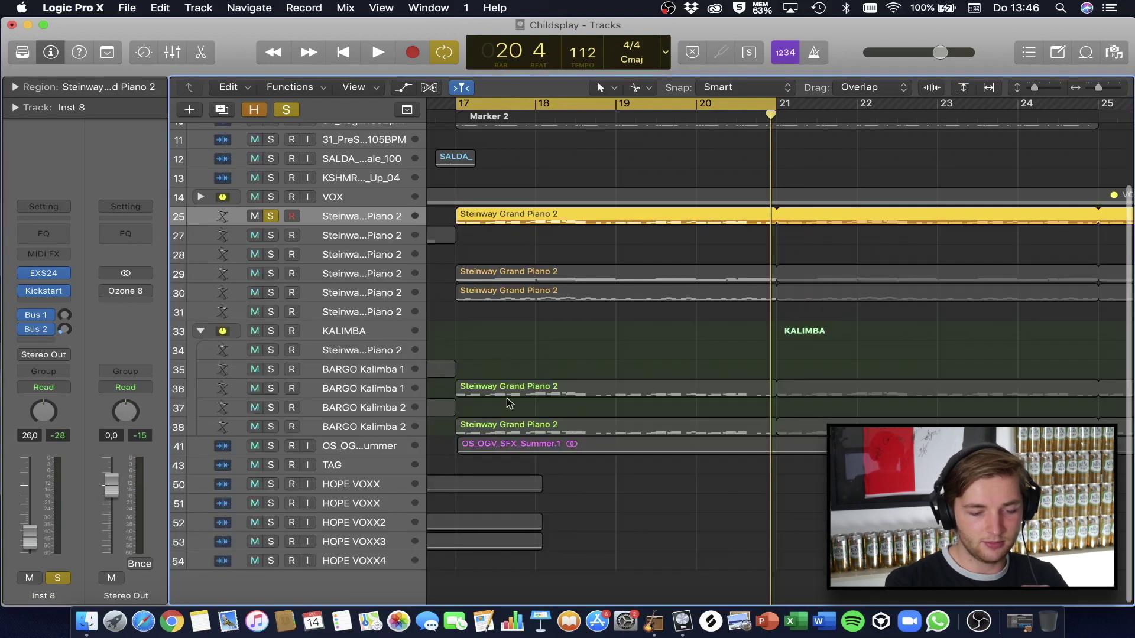
click(494, 271)
double_click(494, 270)
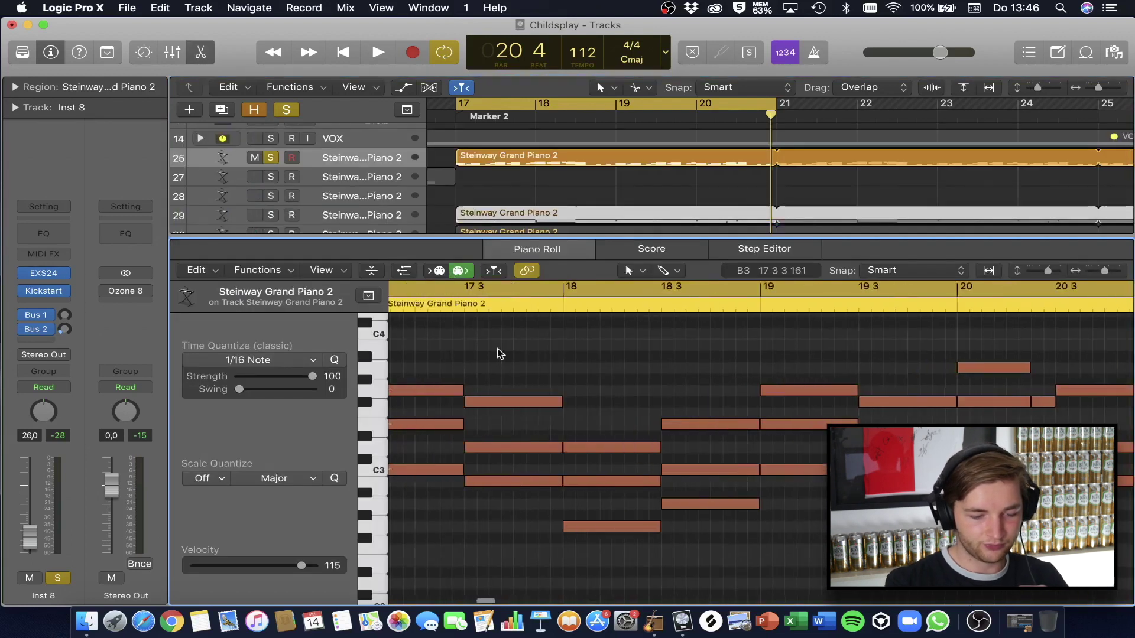
Solo only piano track 29 and play its sustained chords while viewing the notes from bar 17
click(272, 214)
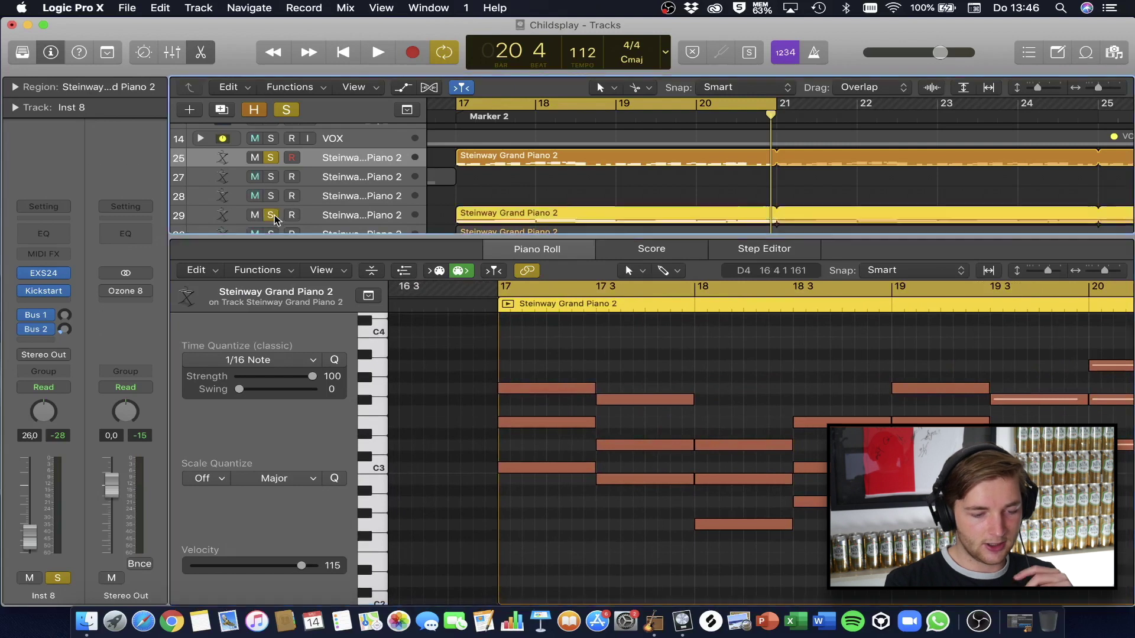
click(271, 157)
key(space)
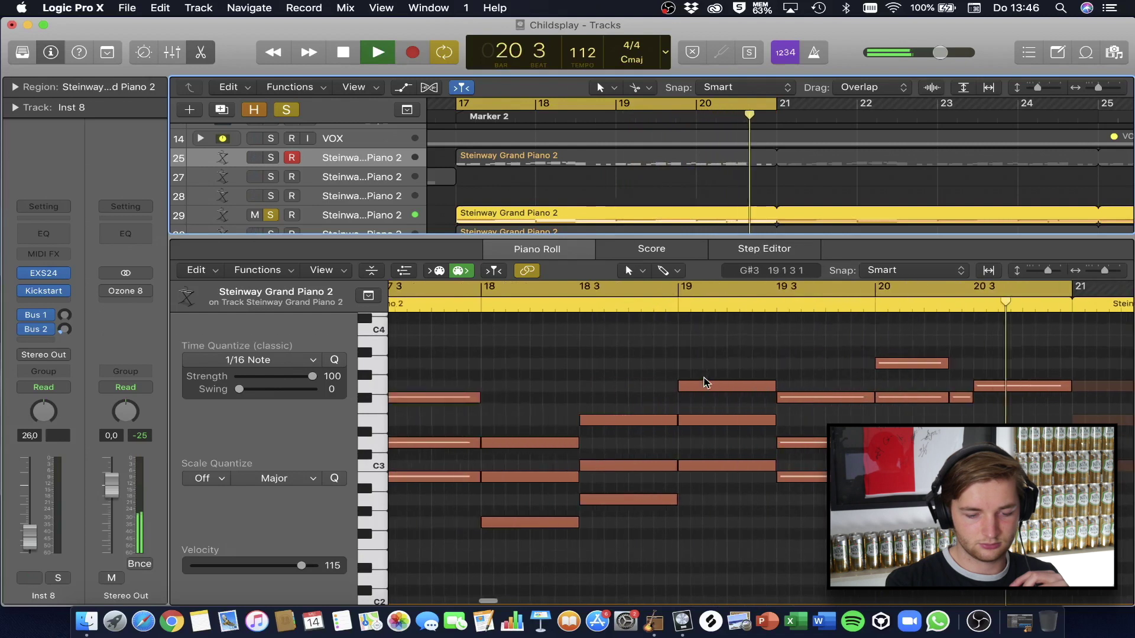
key(space)
scroll(680, 349, left, 3)
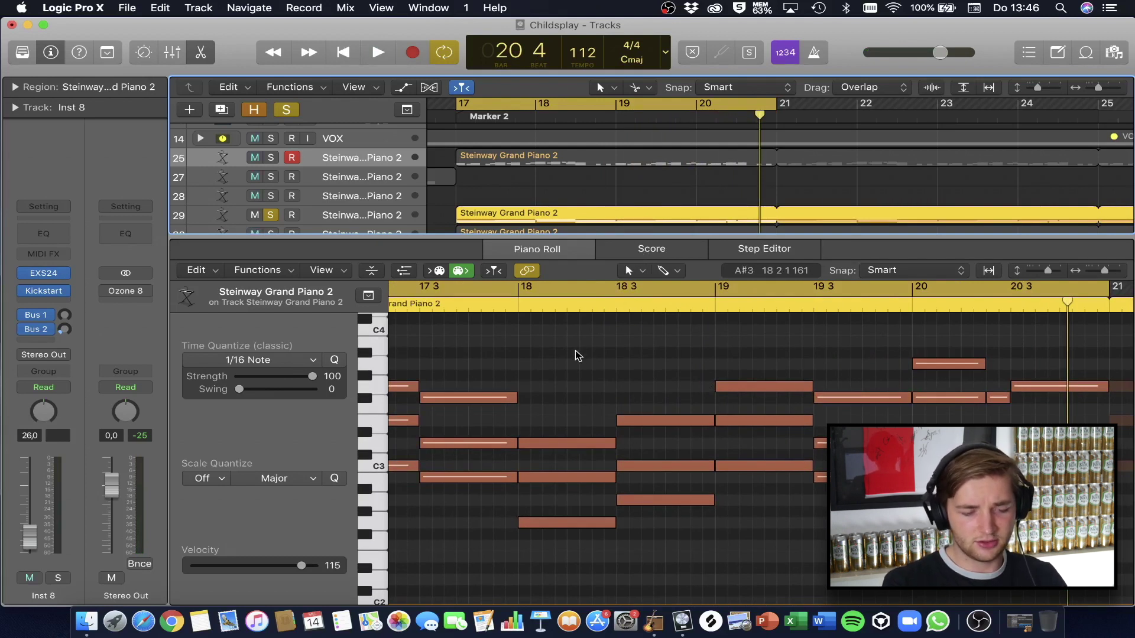
scroll(578, 355, left, 3)
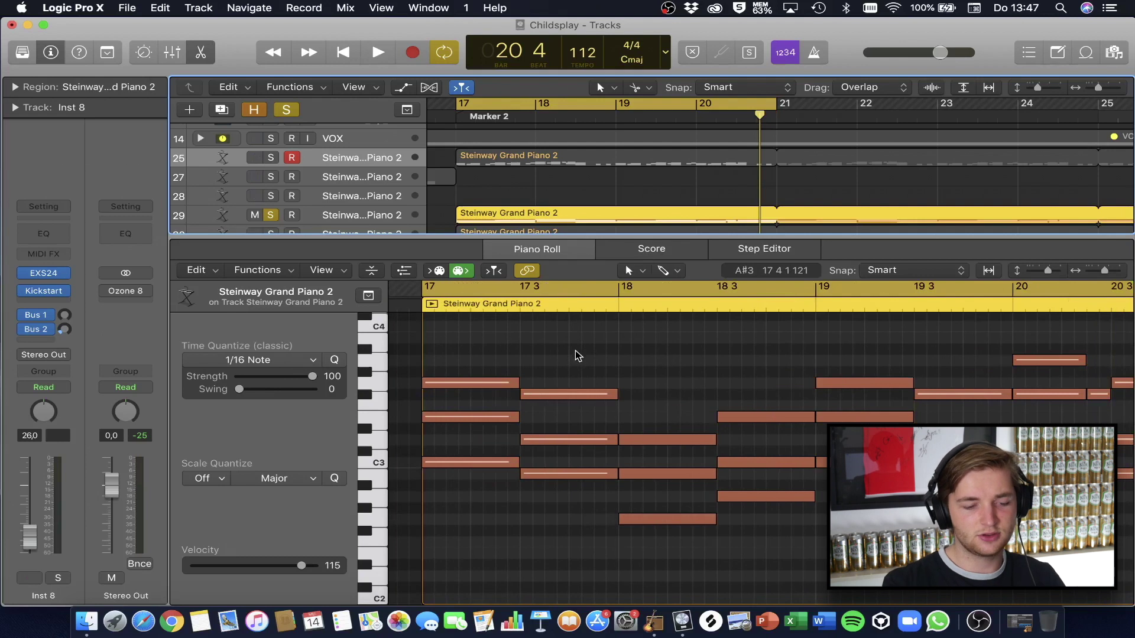
Solo only piano track 25, show its region's short notes in the Piano Roll, and play it from bar 17
click(271, 157)
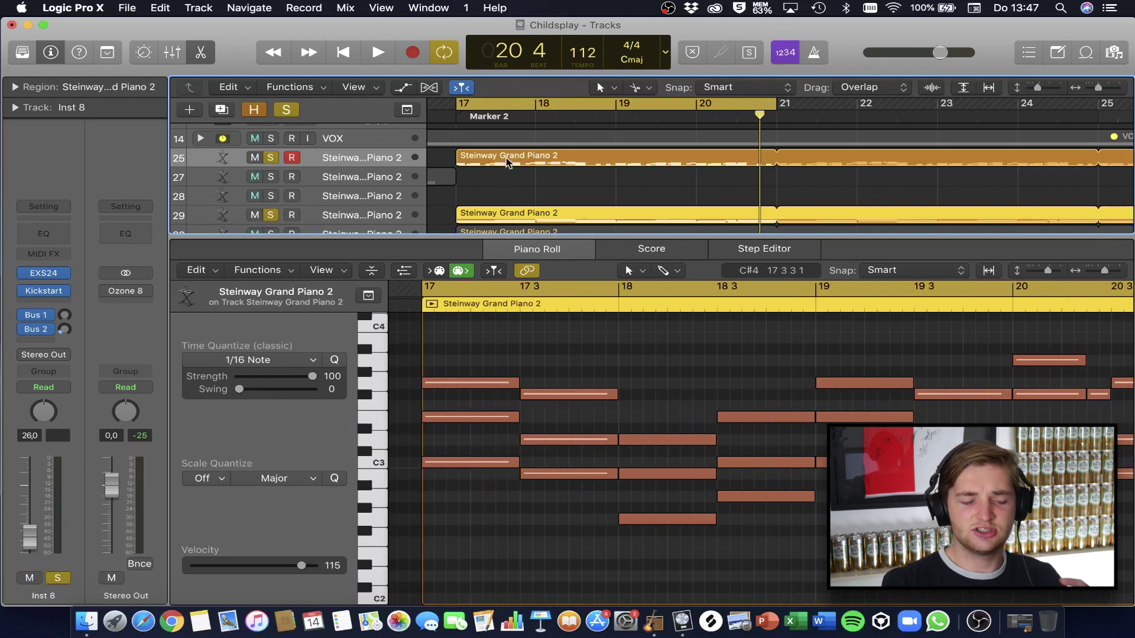
click(520, 217)
scroll(550, 437, left, 3)
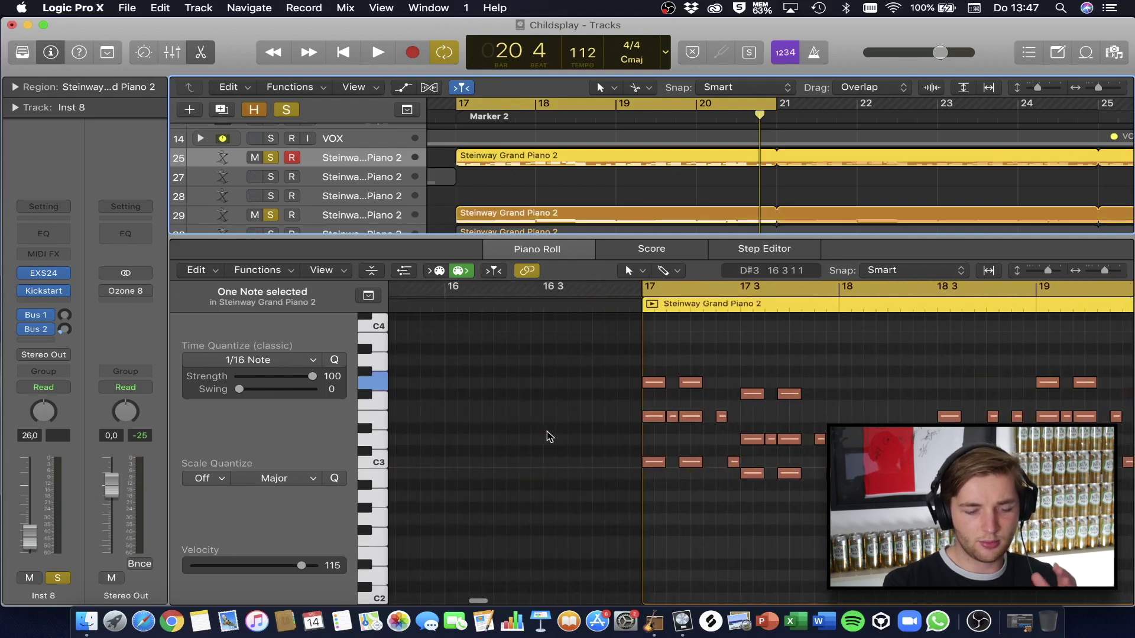
scroll(549, 438, right, 3)
scroll(588, 420, right, 1)
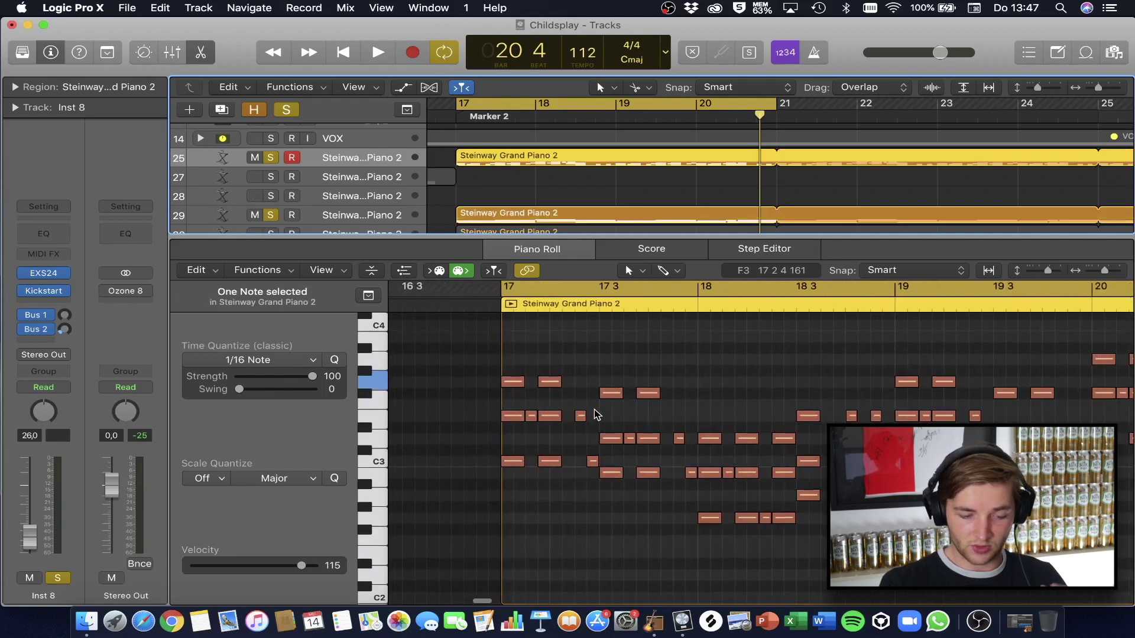
click(269, 215)
key(space)
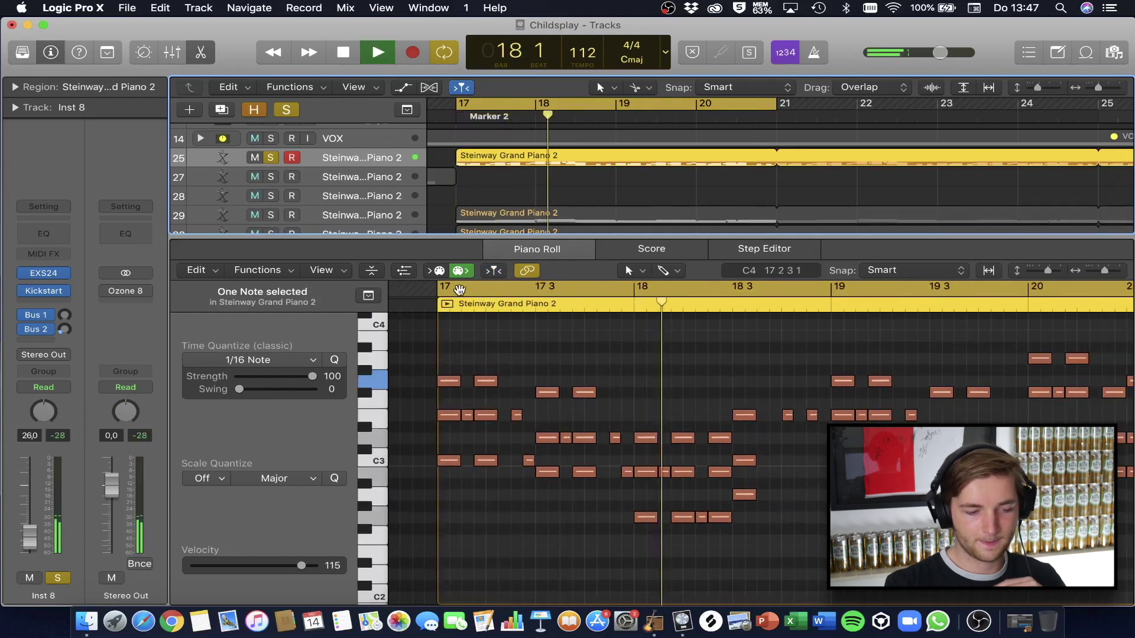
Solo piano track 29 together with track 25 to hear both layers, stop playback and close the Piano Roll
click(270, 215)
scroll(715, 212, down, 1)
scroll(715, 212, down, 2)
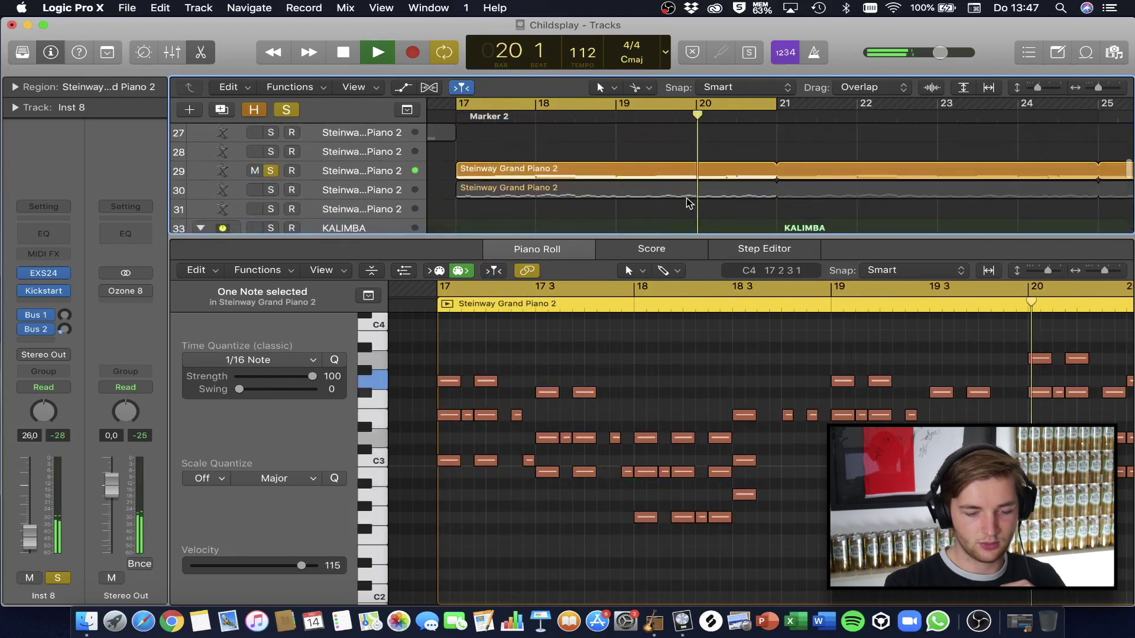
key(space)
key(e)
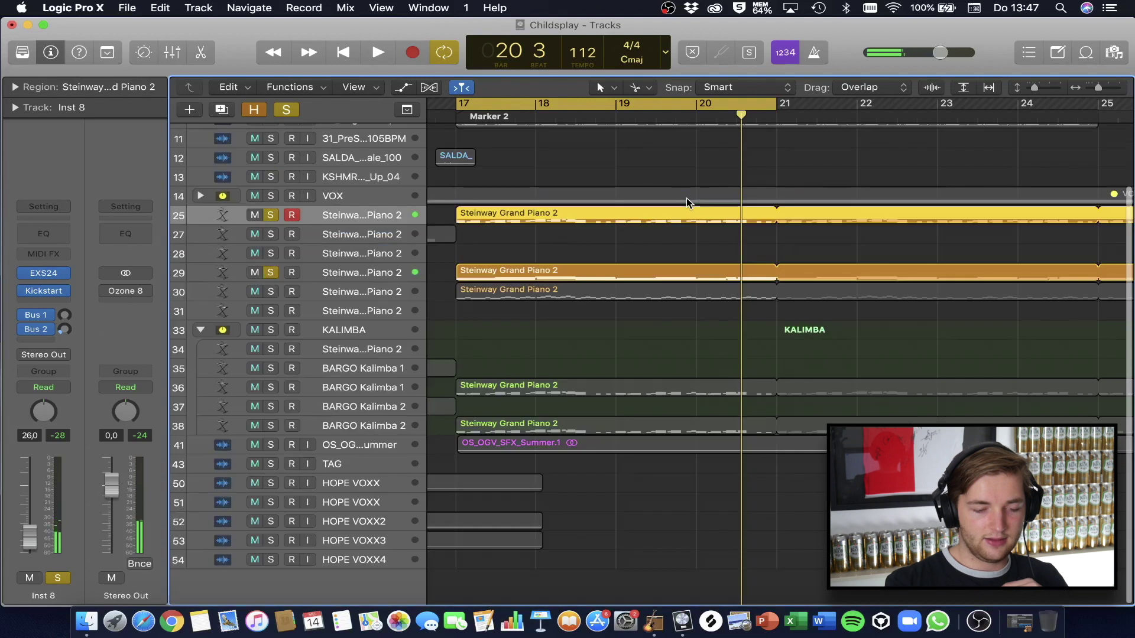
Solo only the KALIMBA stack, with piano tracks 25 and 29 out of solo, and play it
click(518, 244)
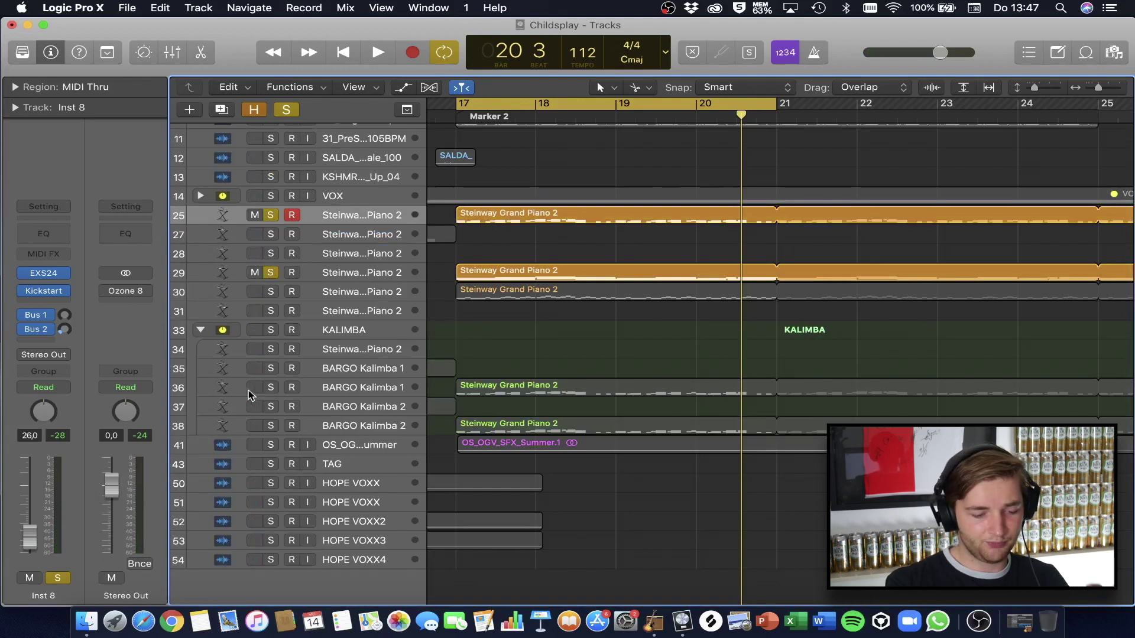
click(272, 329)
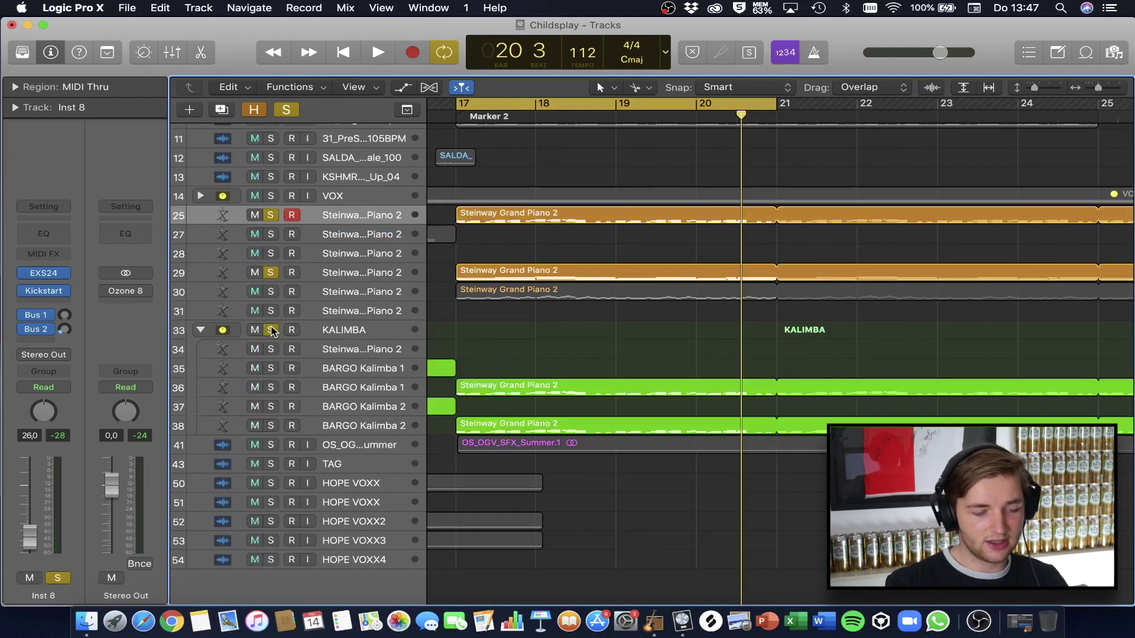
click(270, 273)
click(270, 215)
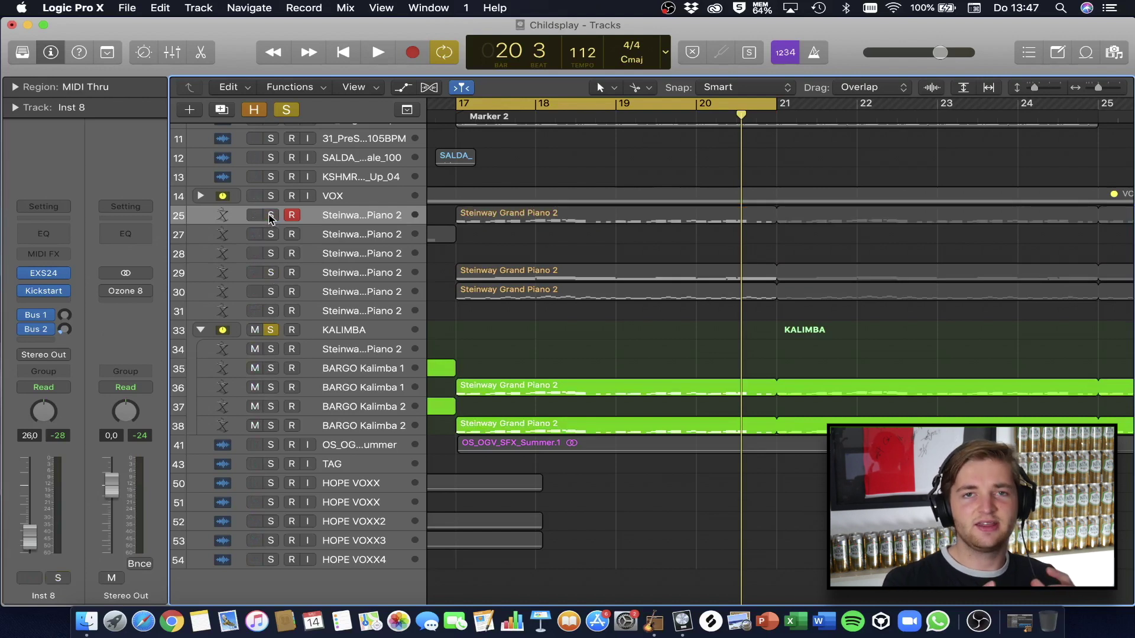
key(space)
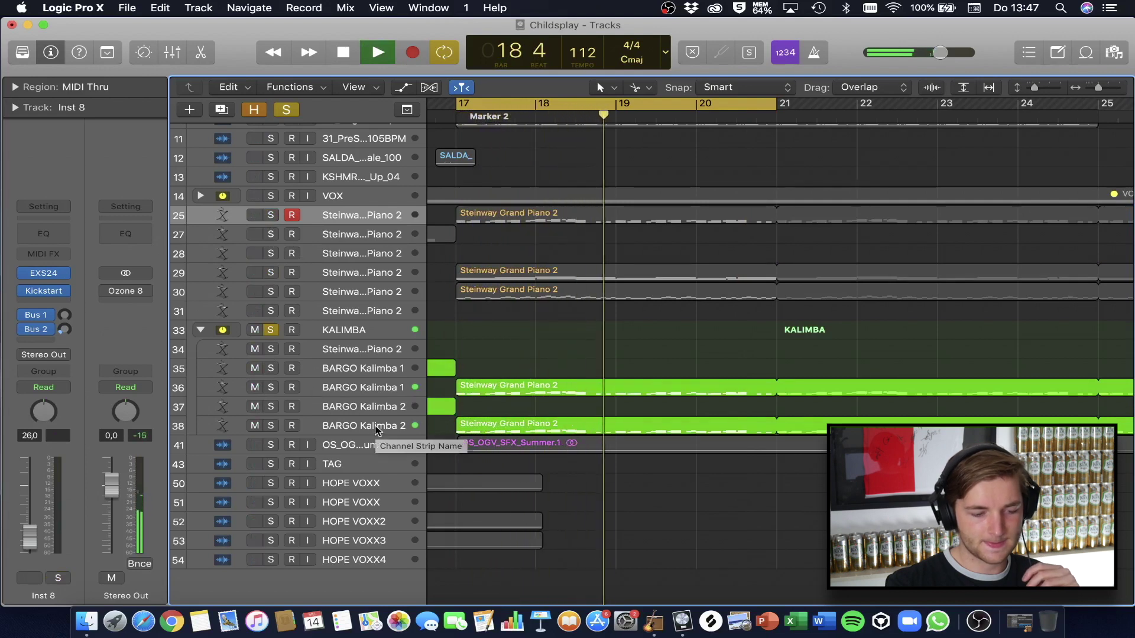
Solo piano tracks 25 to 29 alongside the KALIMBA stack and listen to the combined layers before stopping playback
drag(272, 274, 270, 216)
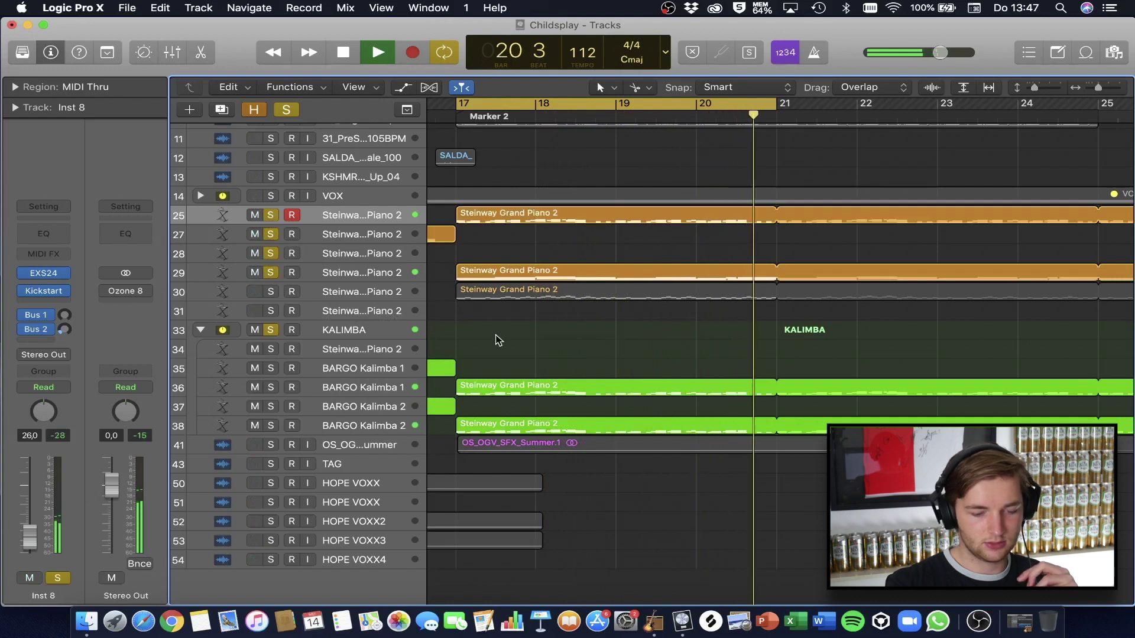
scroll(497, 340, up, 2)
scroll(497, 340, up, 1)
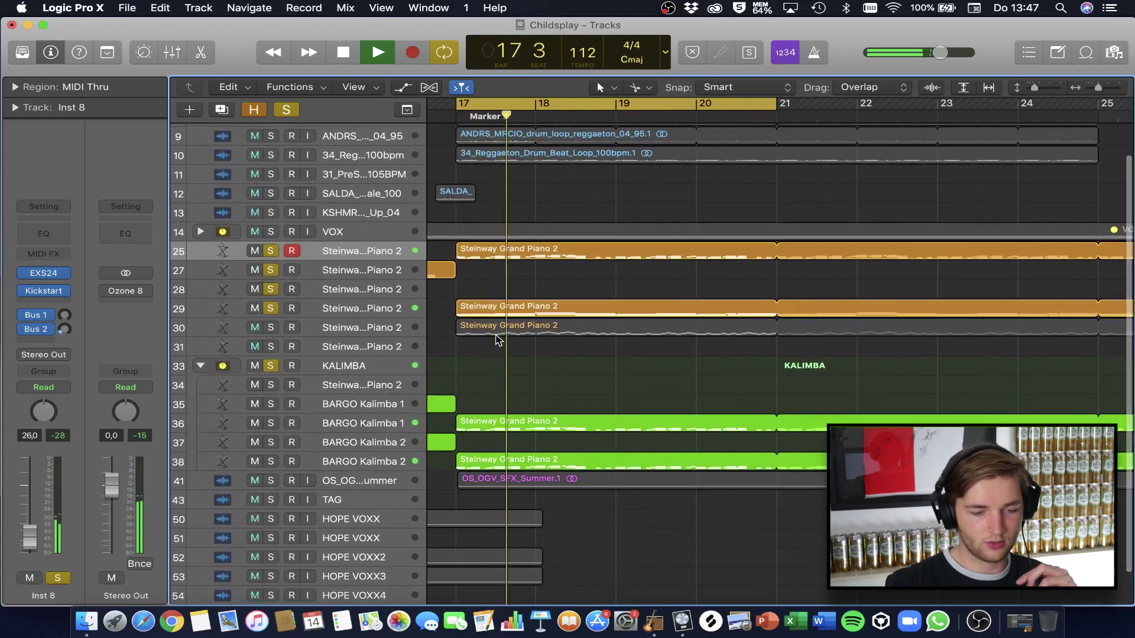
key(space)
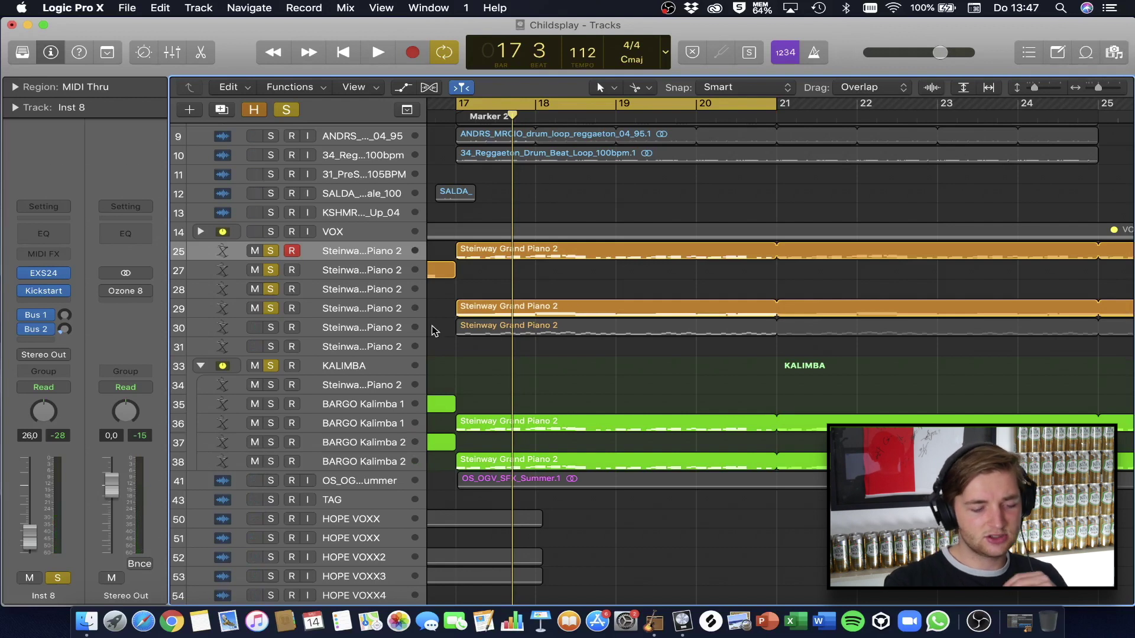
Solo only piano track 30, open its arpeggiated region in the Piano Roll, and play it
click(269, 328)
drag(270, 309, 267, 248)
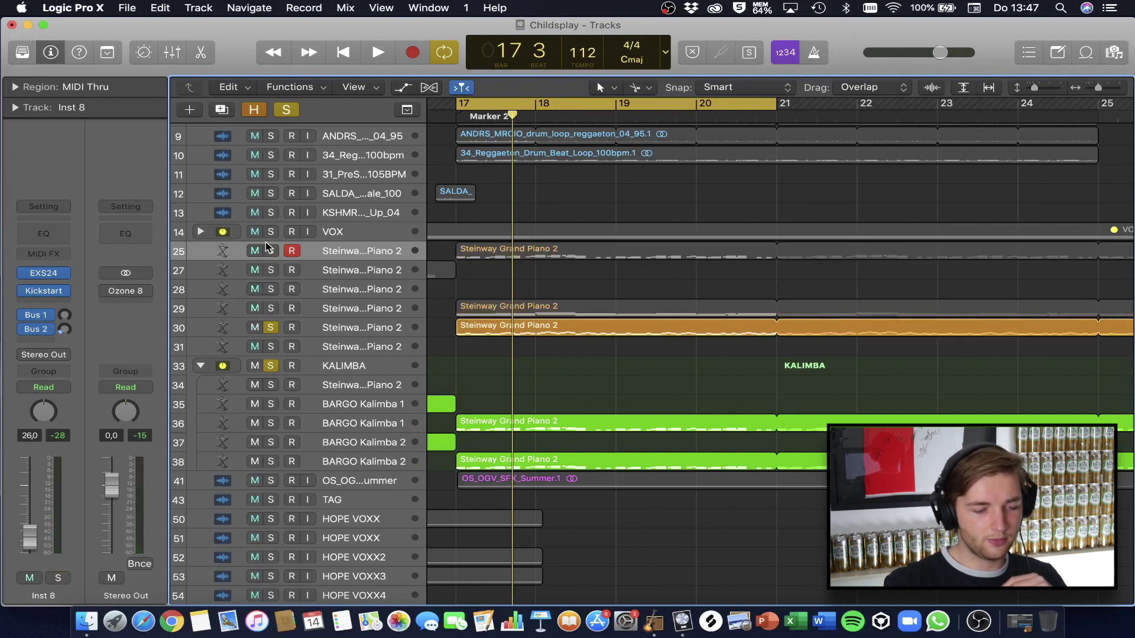
click(271, 365)
double_click(501, 333)
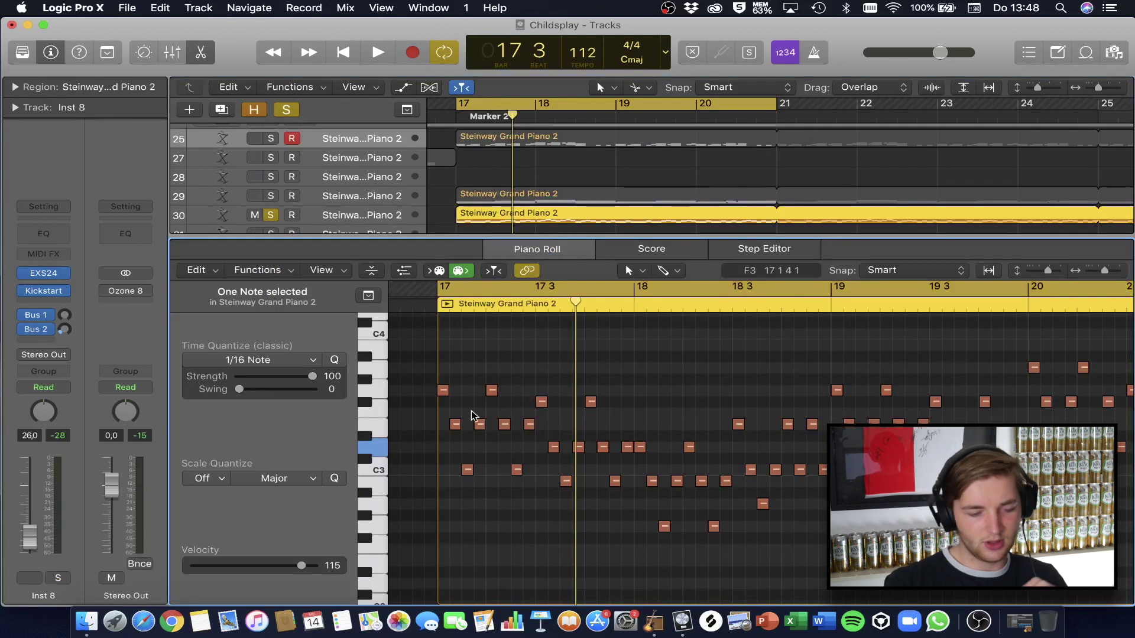
key(space)
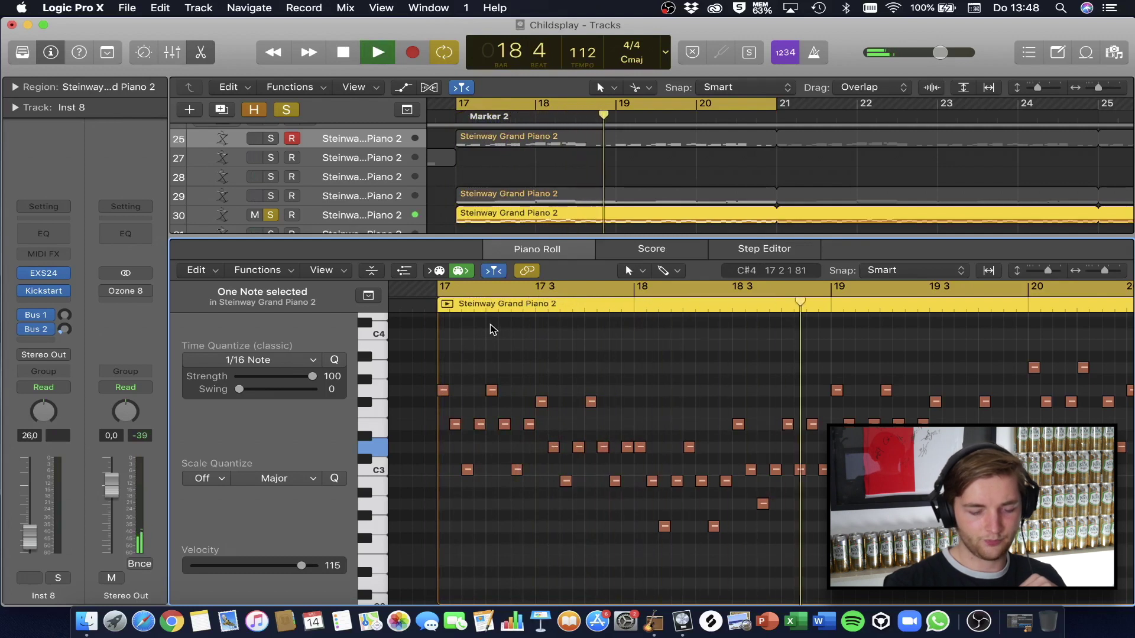
Close the Piano Roll and add piano tracks 25 to 29 and 31 and the KALIMBA stack's tracks to the solo
key(e)
drag(271, 214, 271, 272)
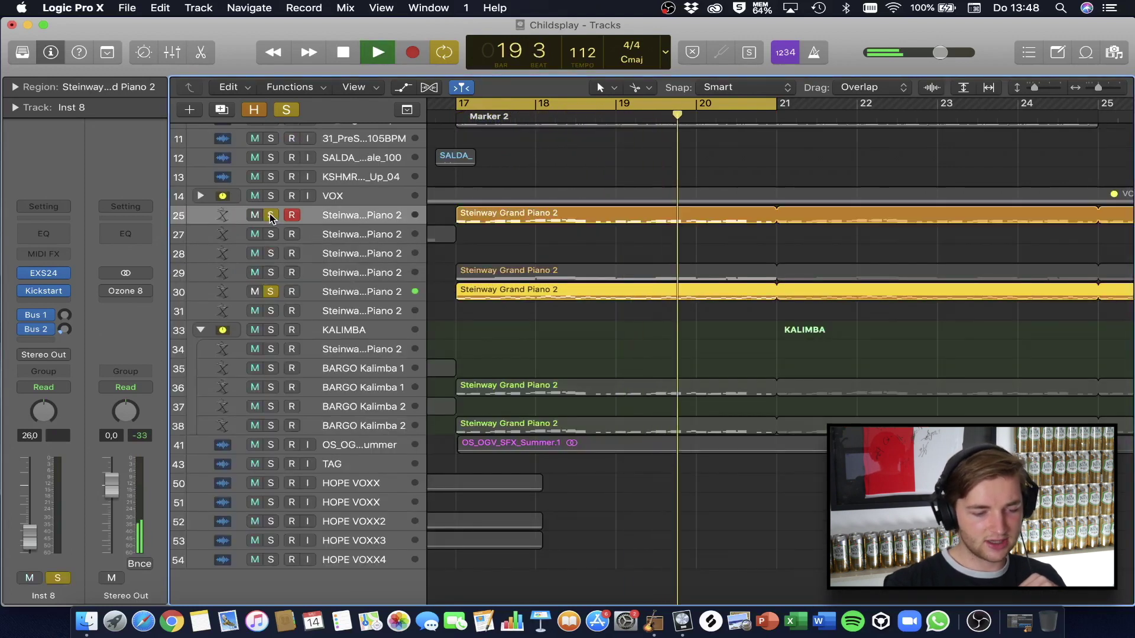
drag(274, 311, 271, 427)
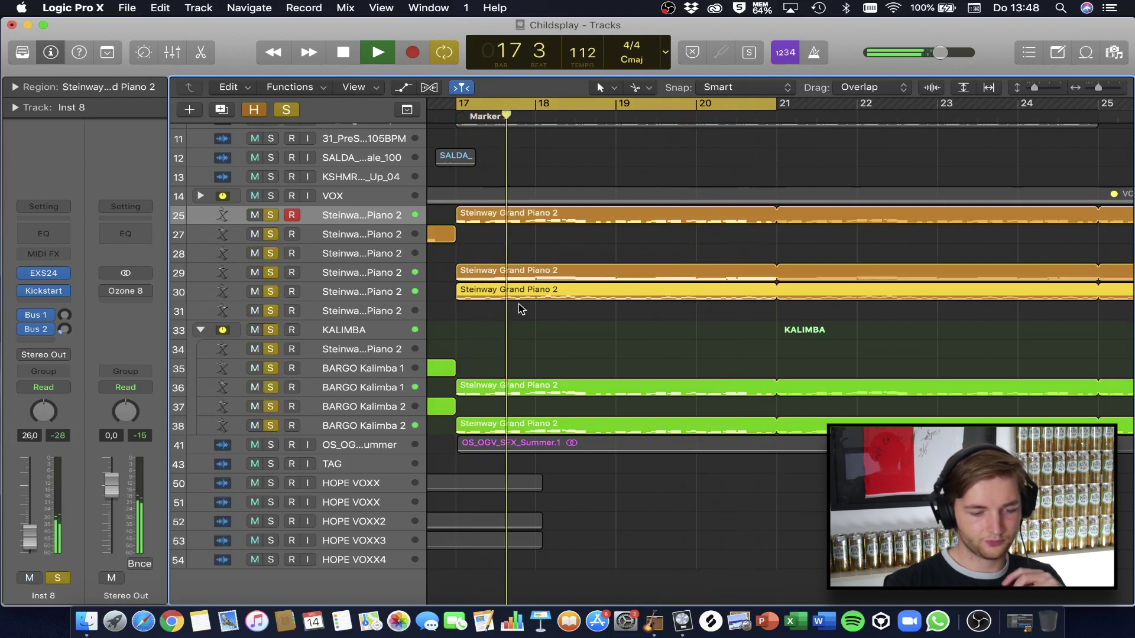
Stop playback and take piano tracks 25 to 31 and the KALIMBA stack's tracks out of solo
key(space)
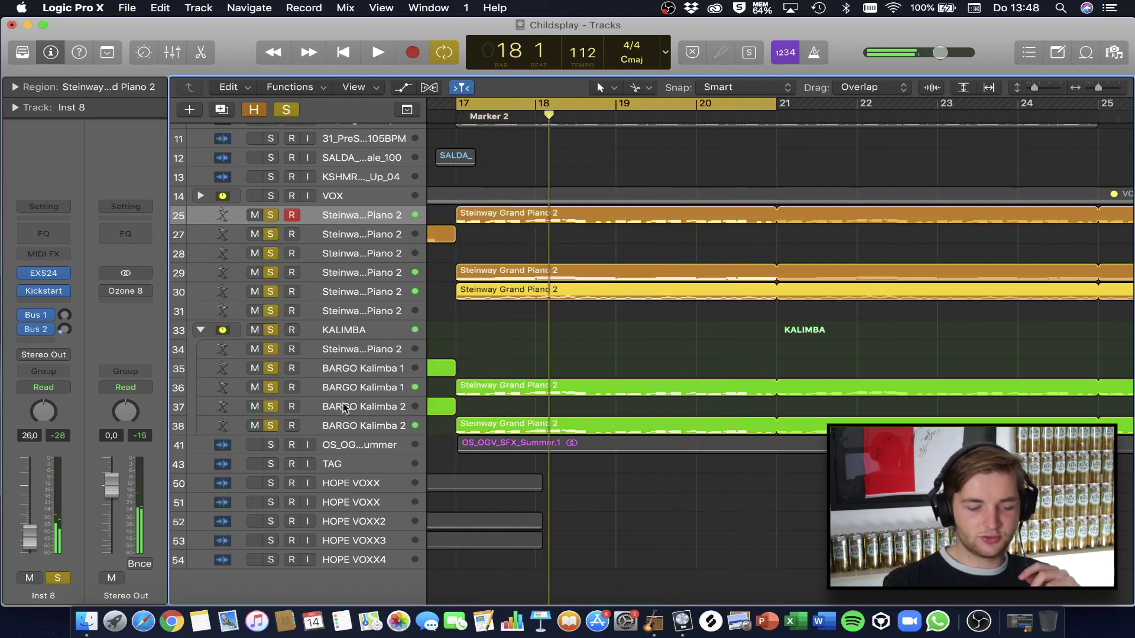
drag(275, 427, 271, 233)
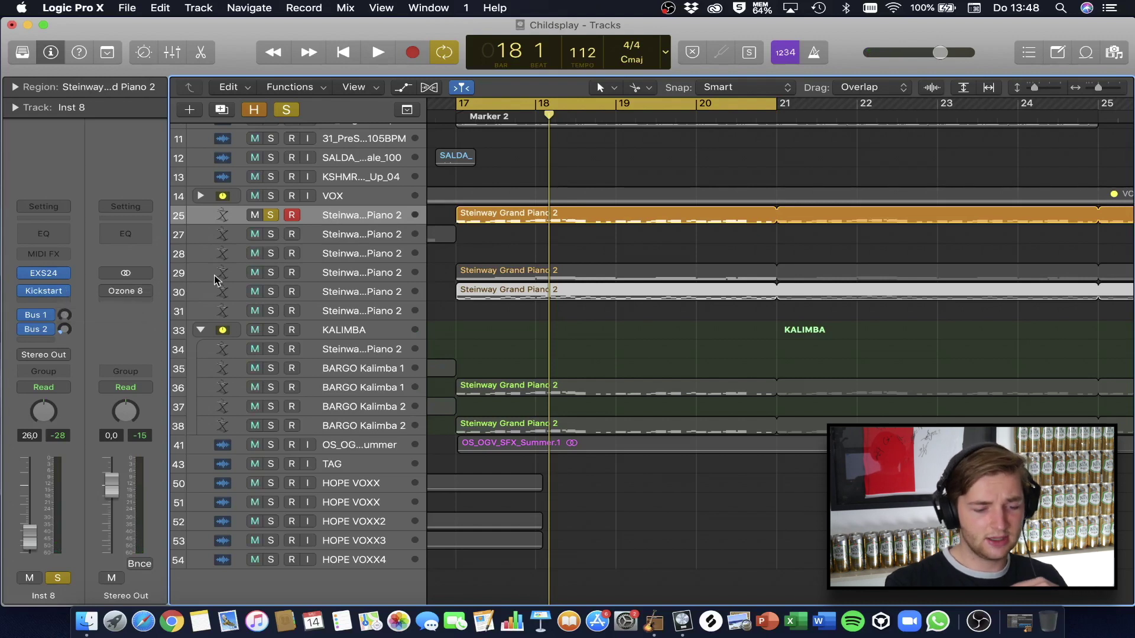
click(350, 272)
mouse_move(24, 291)
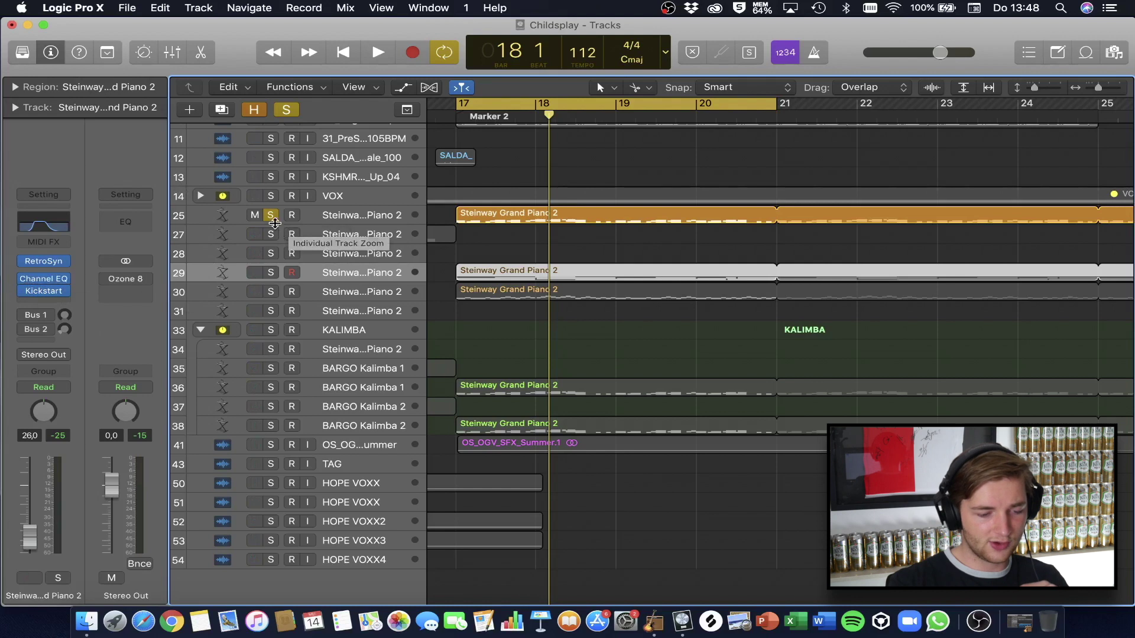
click(331, 215)
click(271, 215)
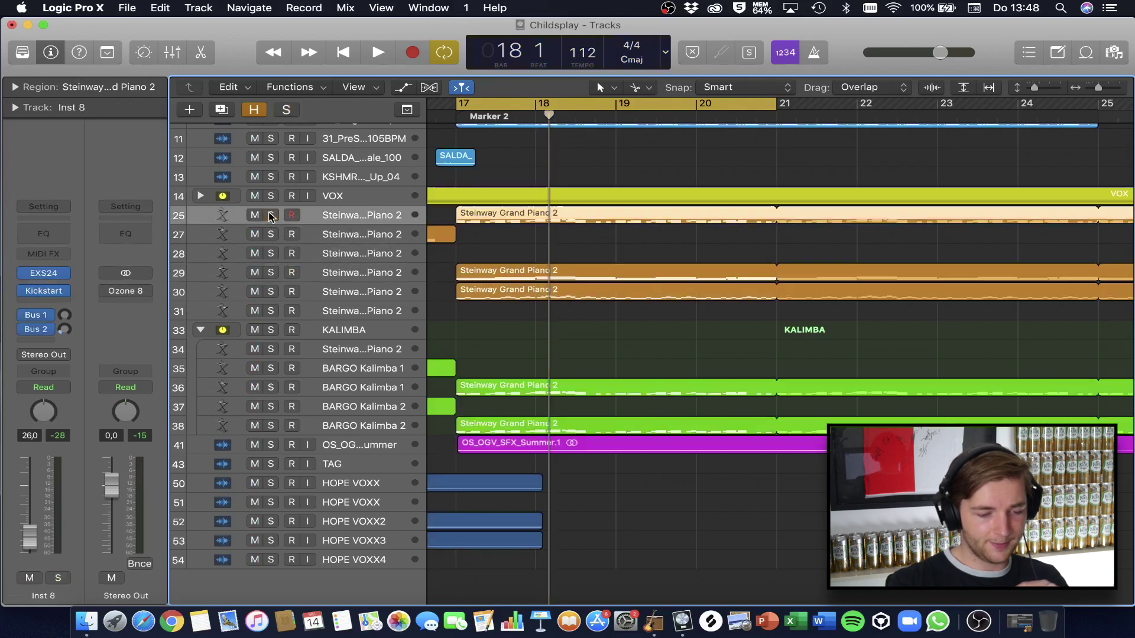
Inspect the PanCake2 panning effect on piano track 30 and close its window
click(332, 293)
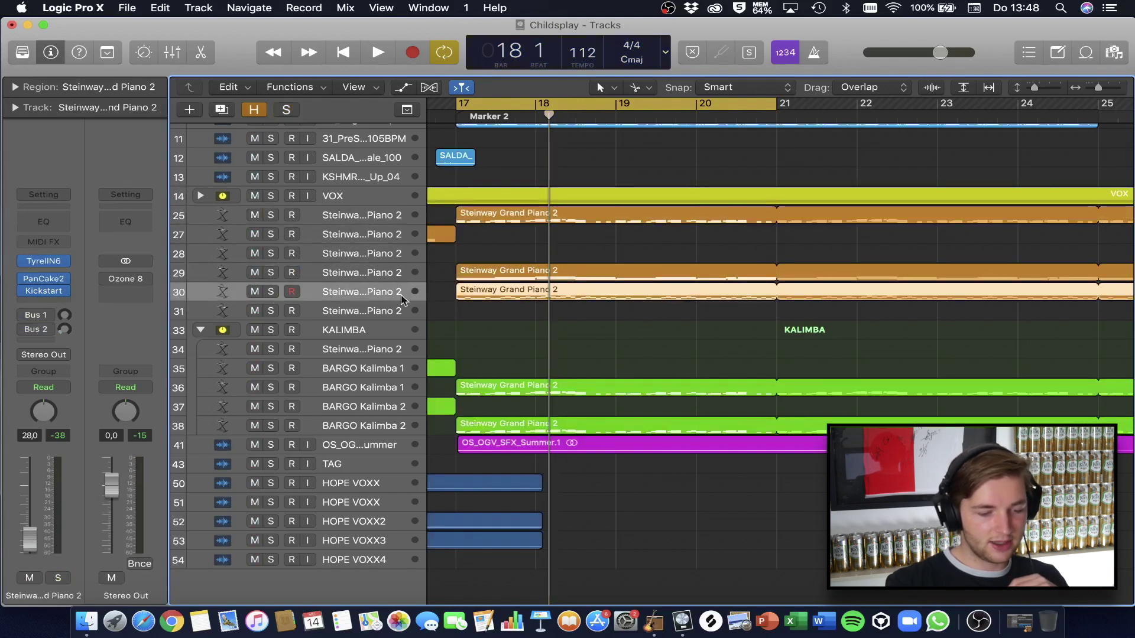
click(49, 280)
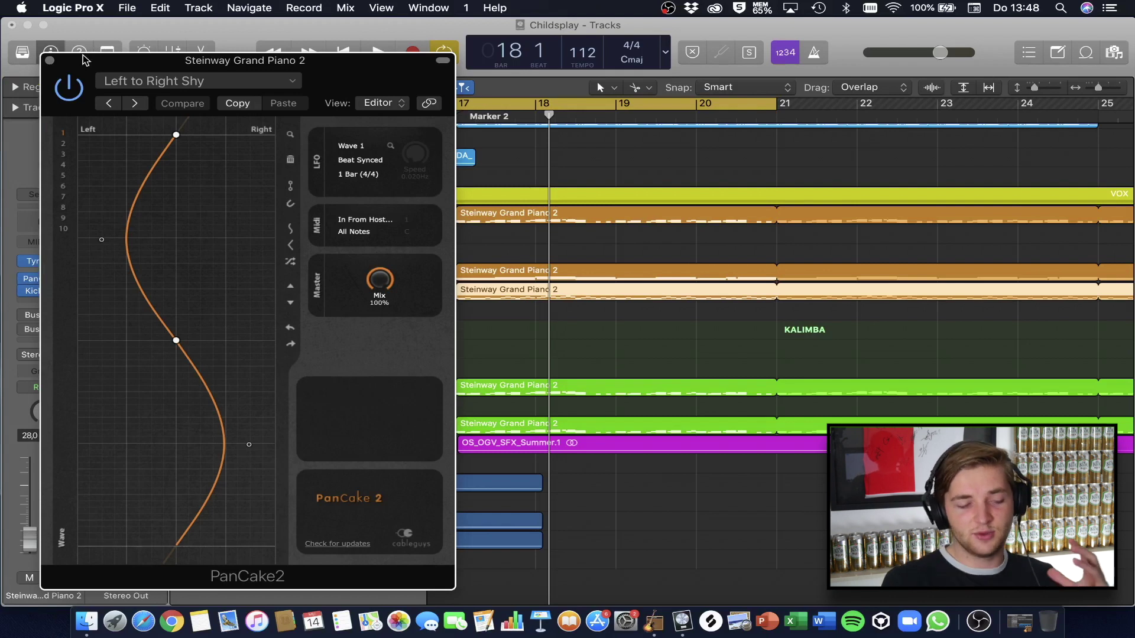
click(50, 61)
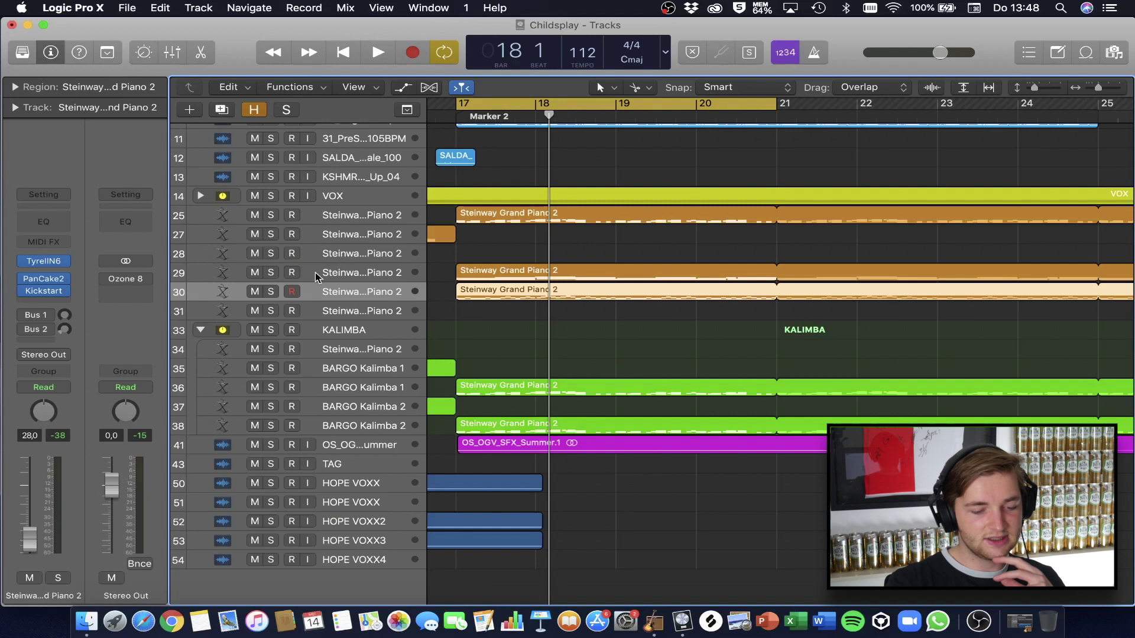
mouse_move(52, 296)
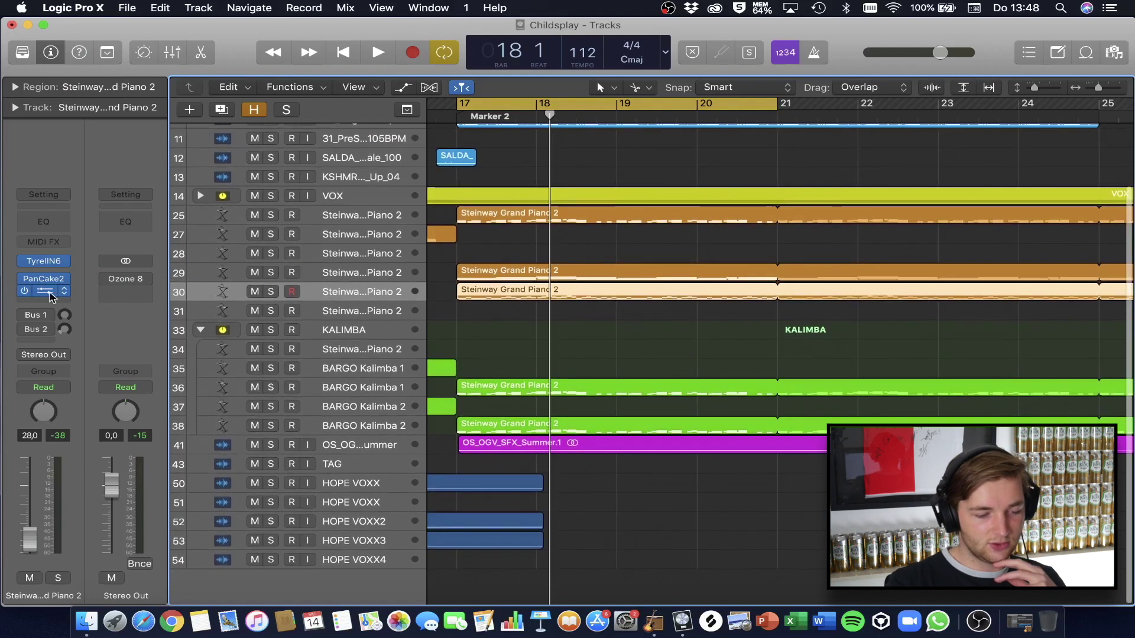
Examine the EQ 1, De-esser and Compressor 1 modules of Nectar 3 on the KALIMBA stack and close the plug-in
click(334, 336)
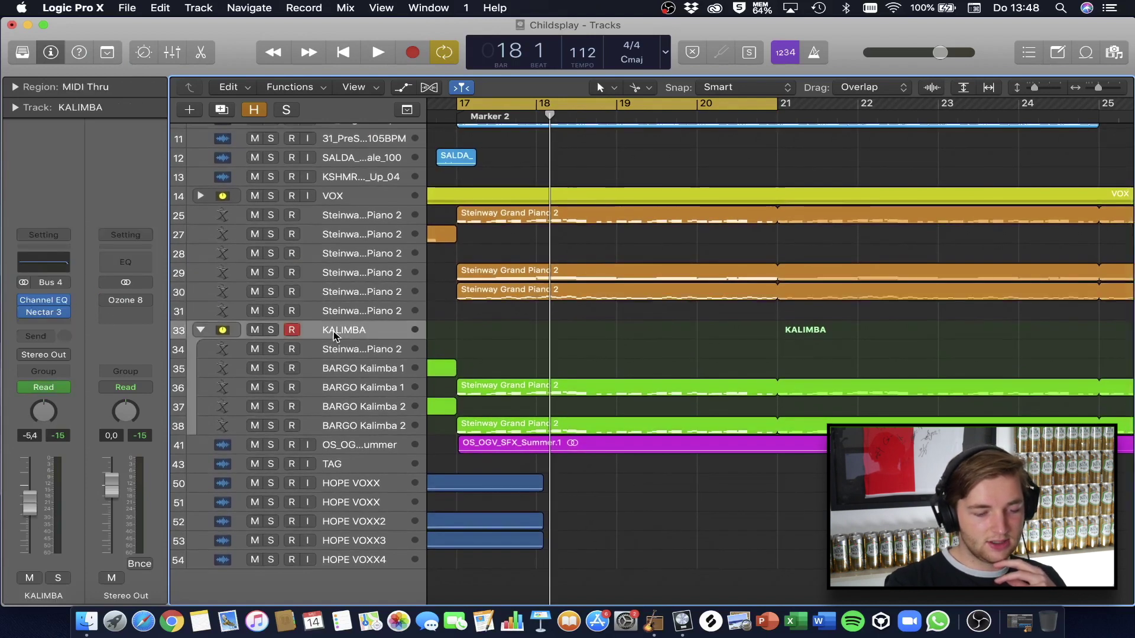
mouse_move(58, 302)
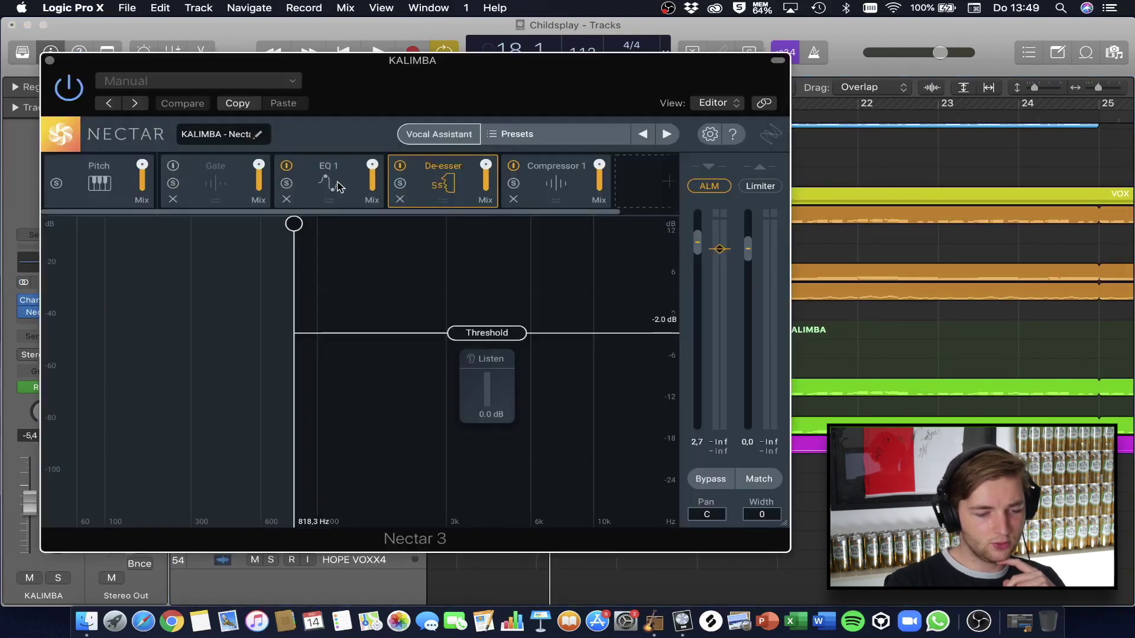
click(338, 188)
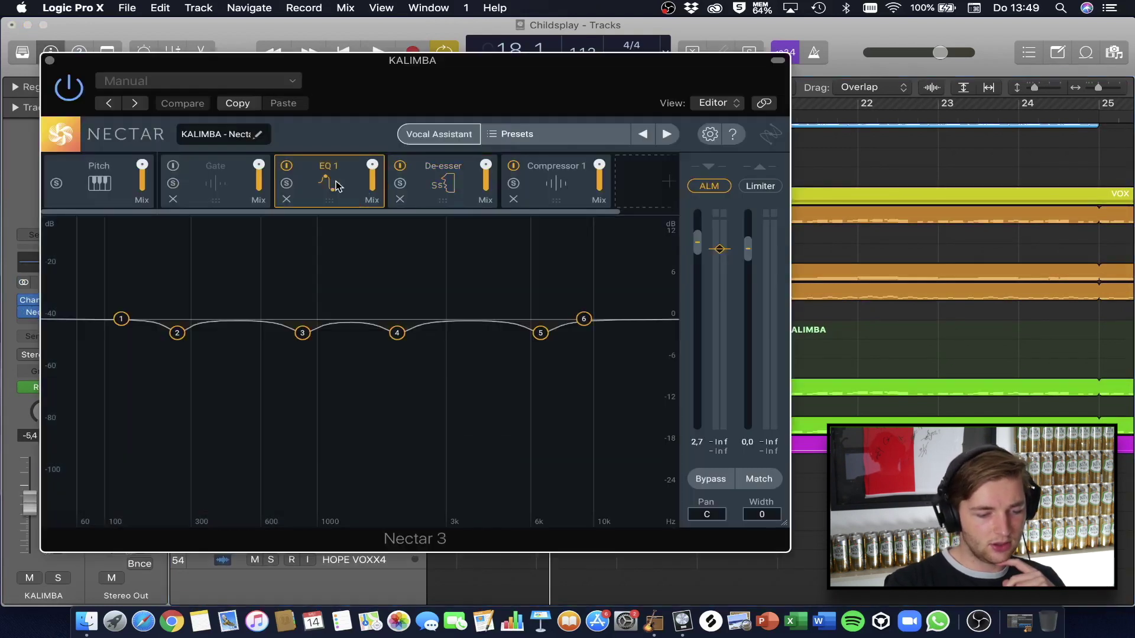
click(451, 194)
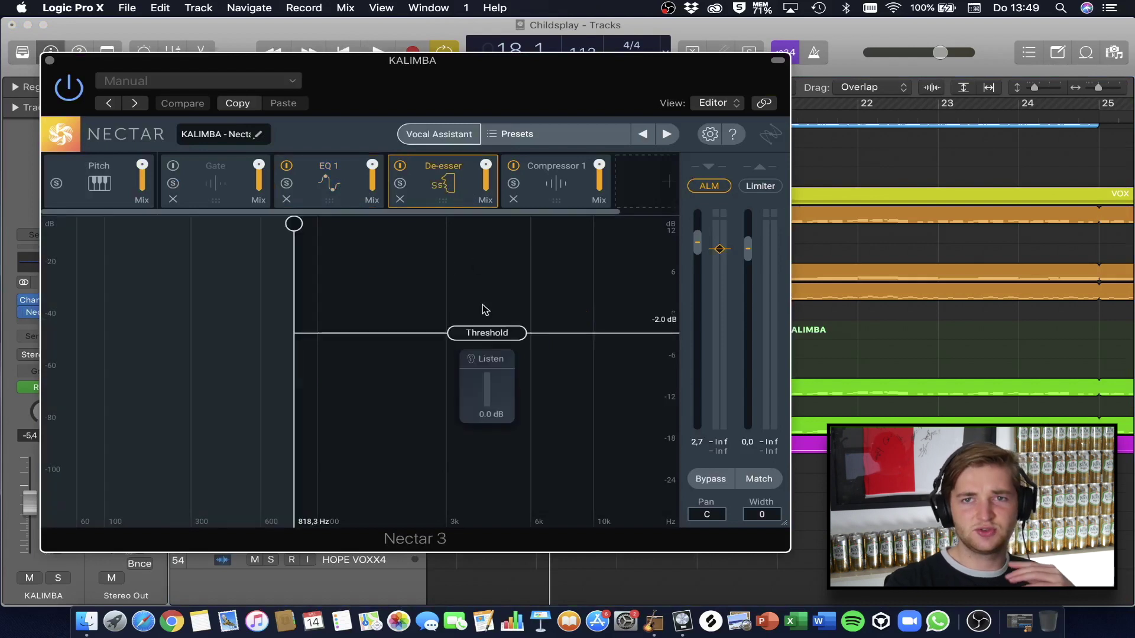
click(555, 189)
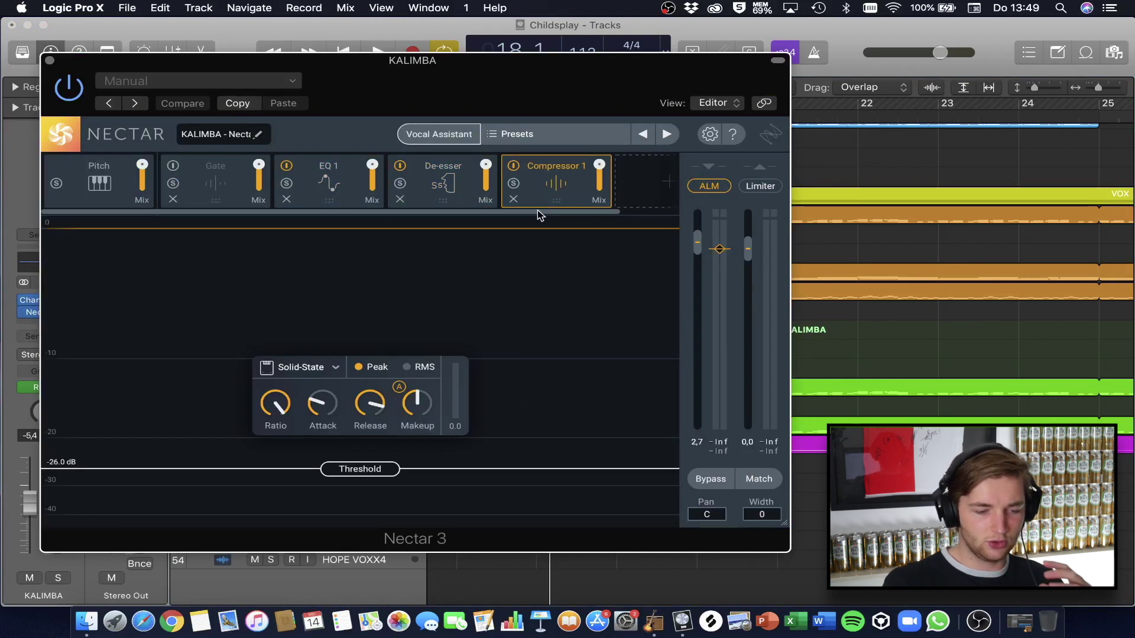
click(49, 60)
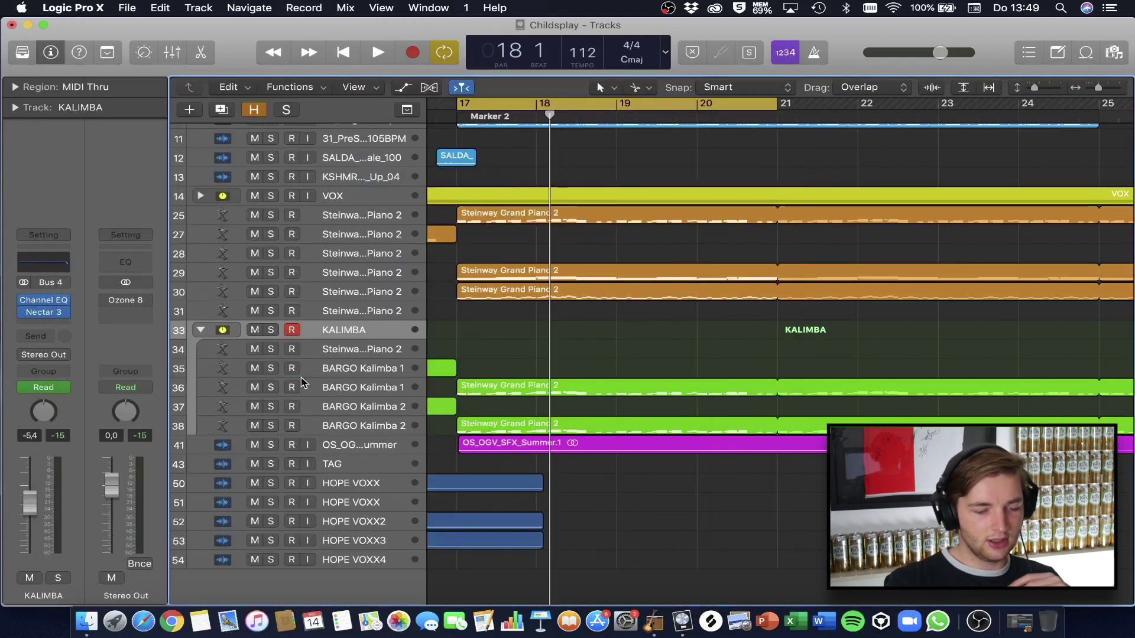
View the channel strips of BARGO Kalimba 1 on track 36 and BARGO Kalimba 2 on track 38
click(325, 392)
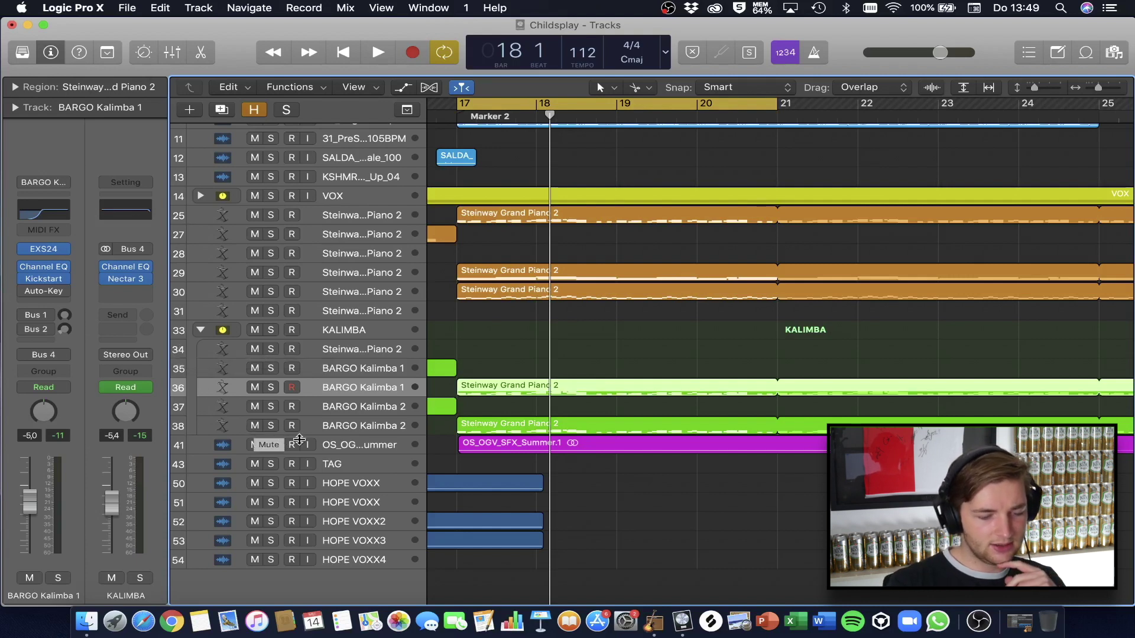
click(339, 428)
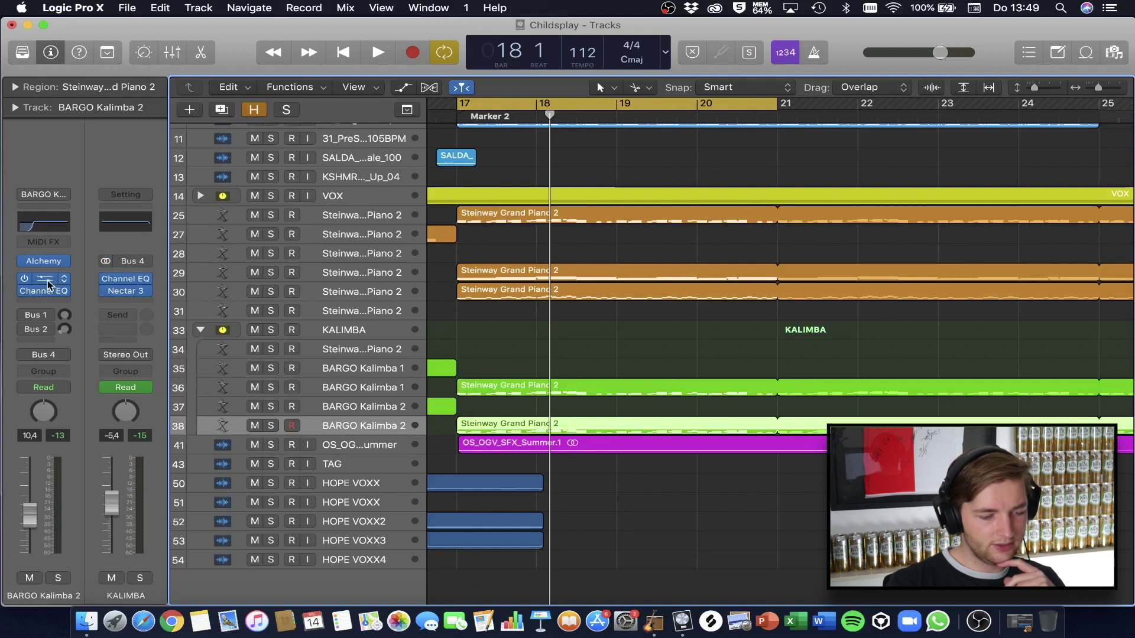
scroll(350, 419, up, 2)
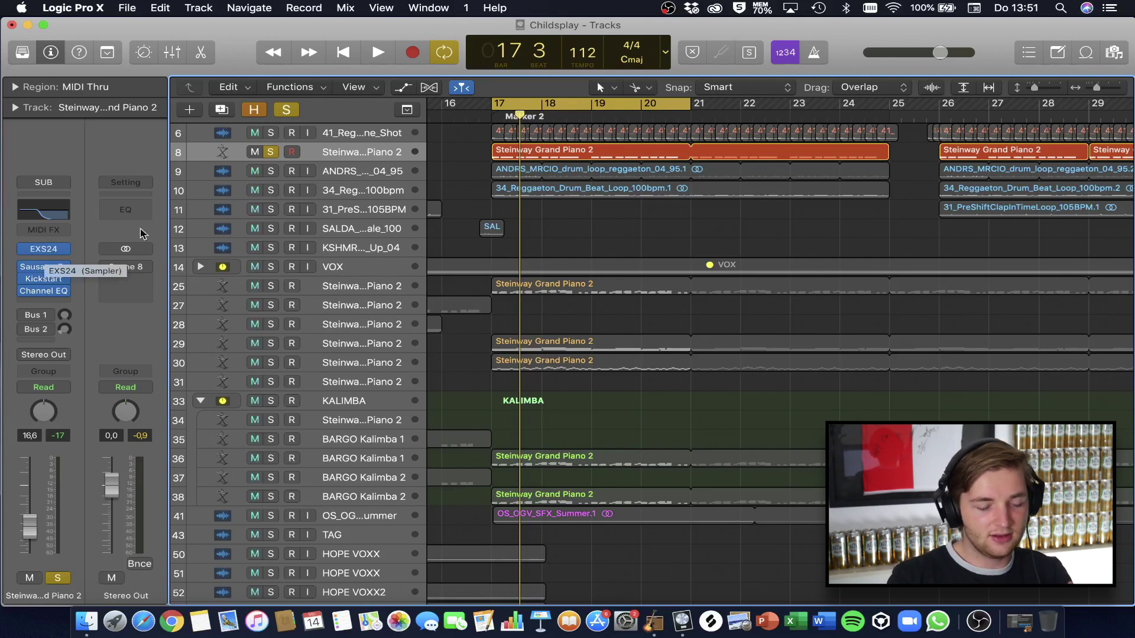
Examine the Sausage Fattener, Kickstart and Channel EQ settings on SUB track 8, closing each plug-in window
click(36, 269)
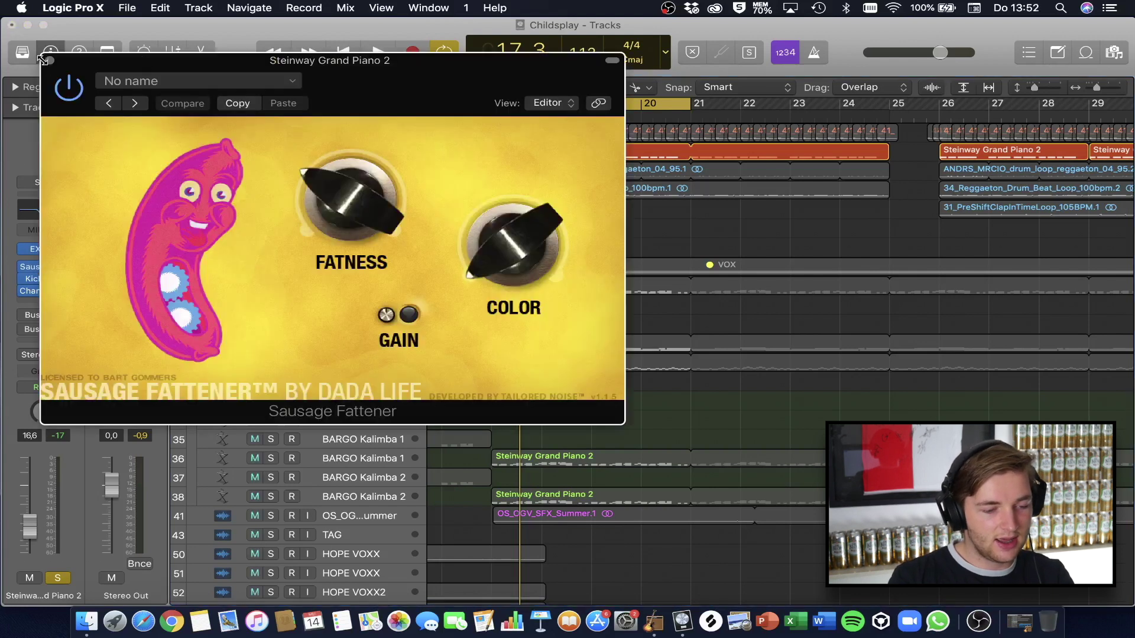
click(49, 61)
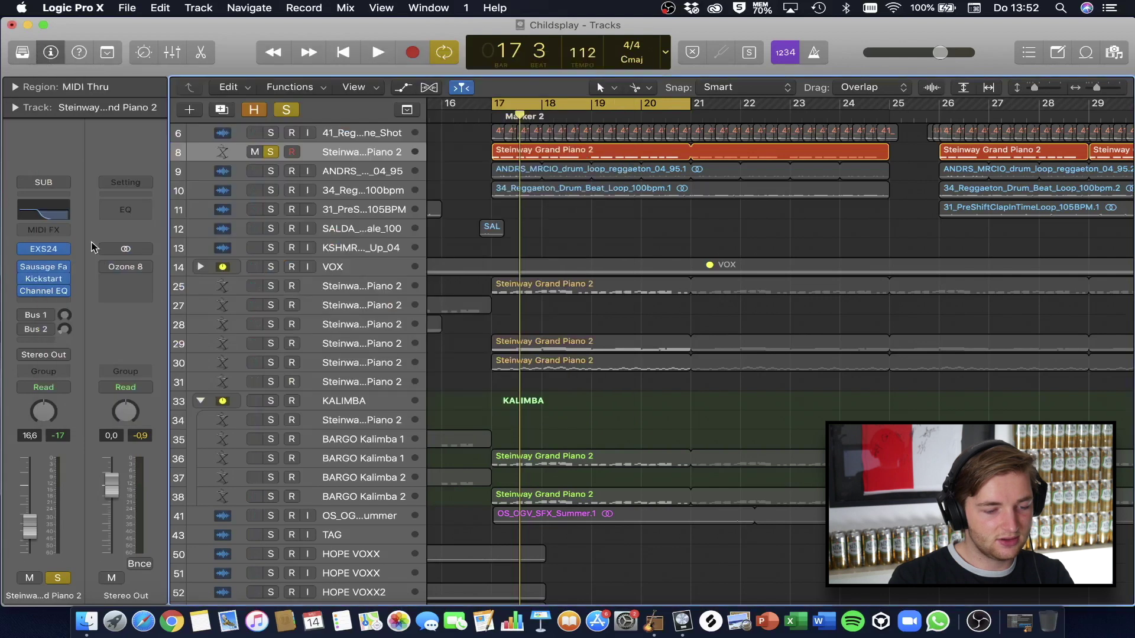
click(43, 278)
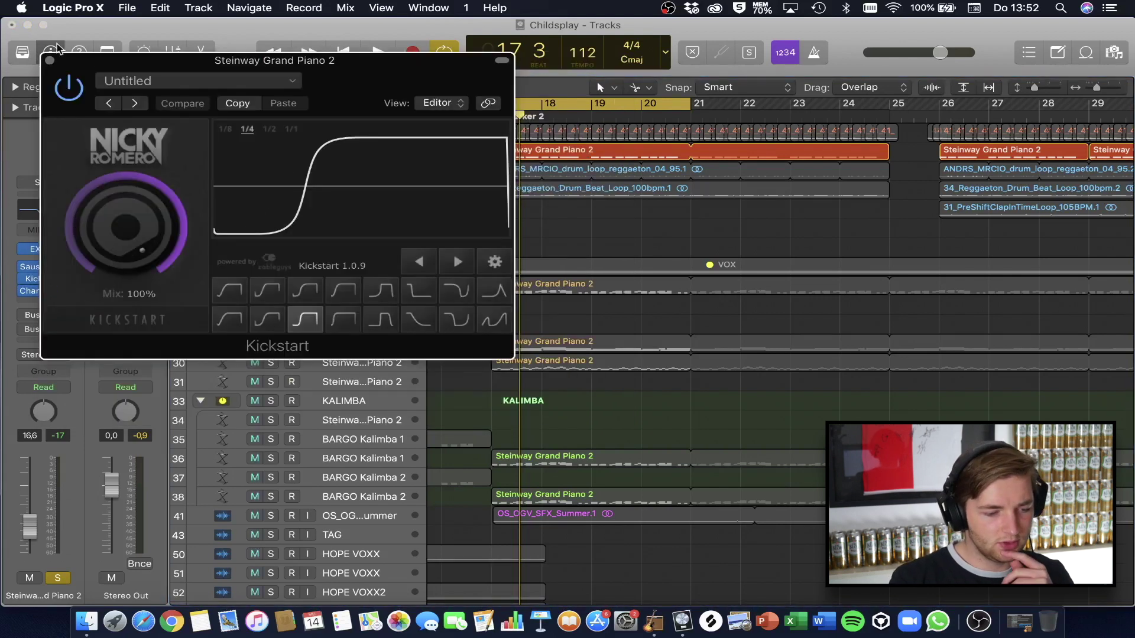
click(50, 61)
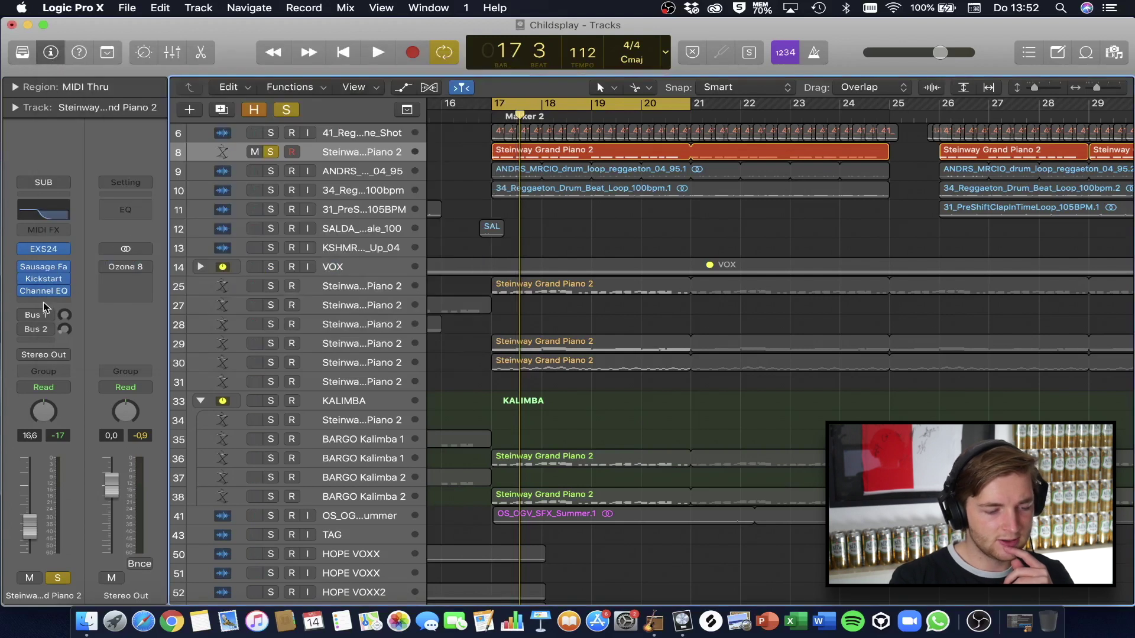
click(43, 209)
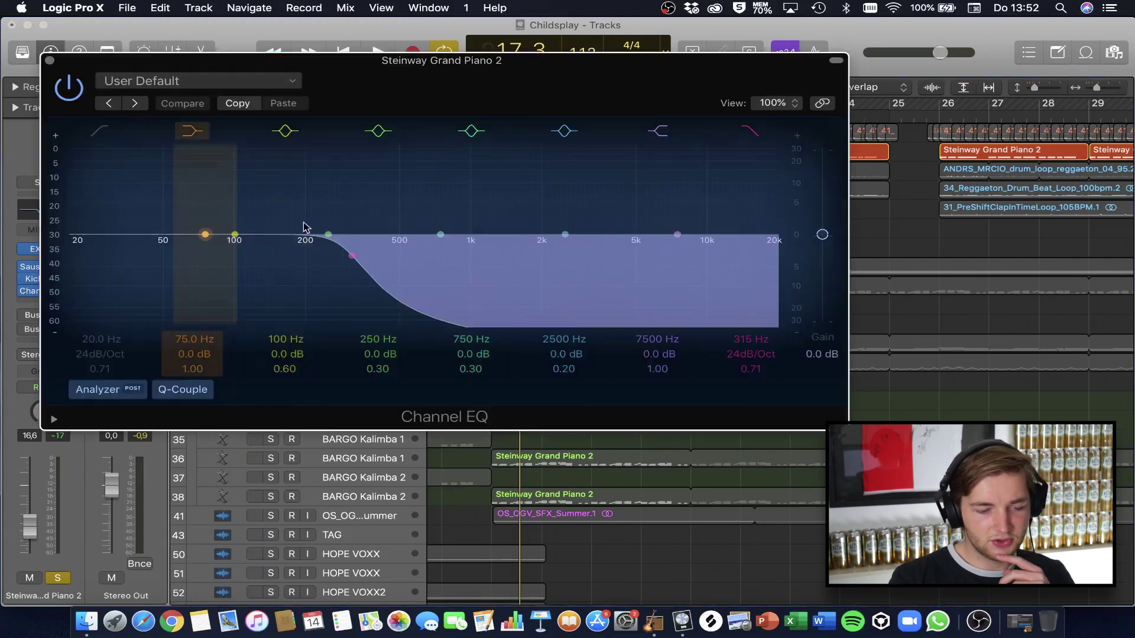
click(50, 61)
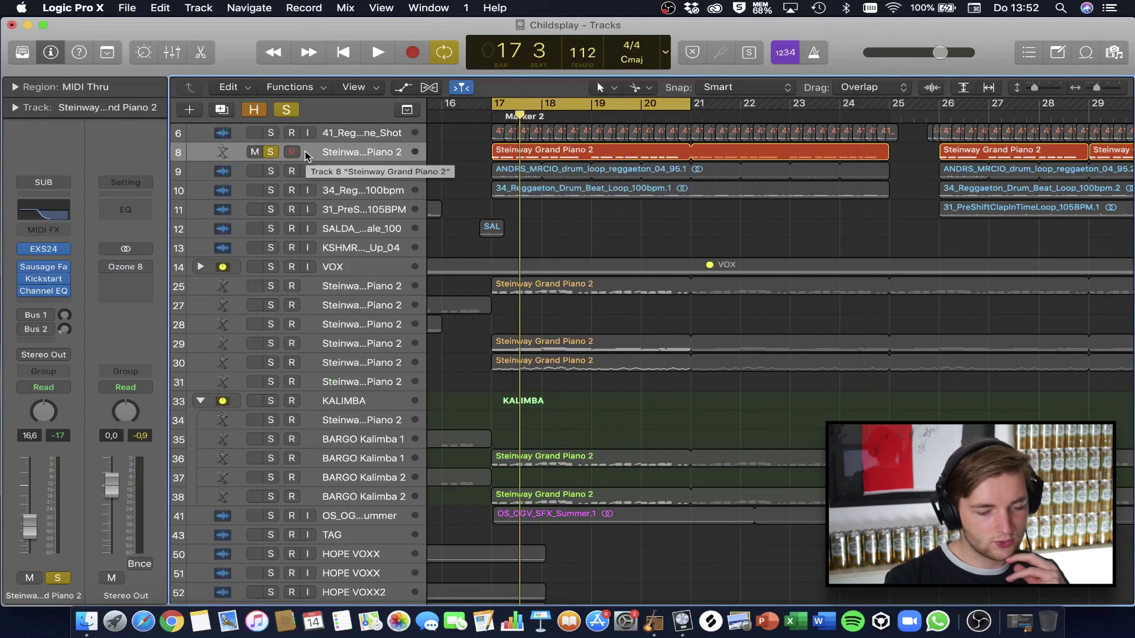
Play the soloed SUB track 8, add one-shot track 6 to the solo, and play both together
key(space)
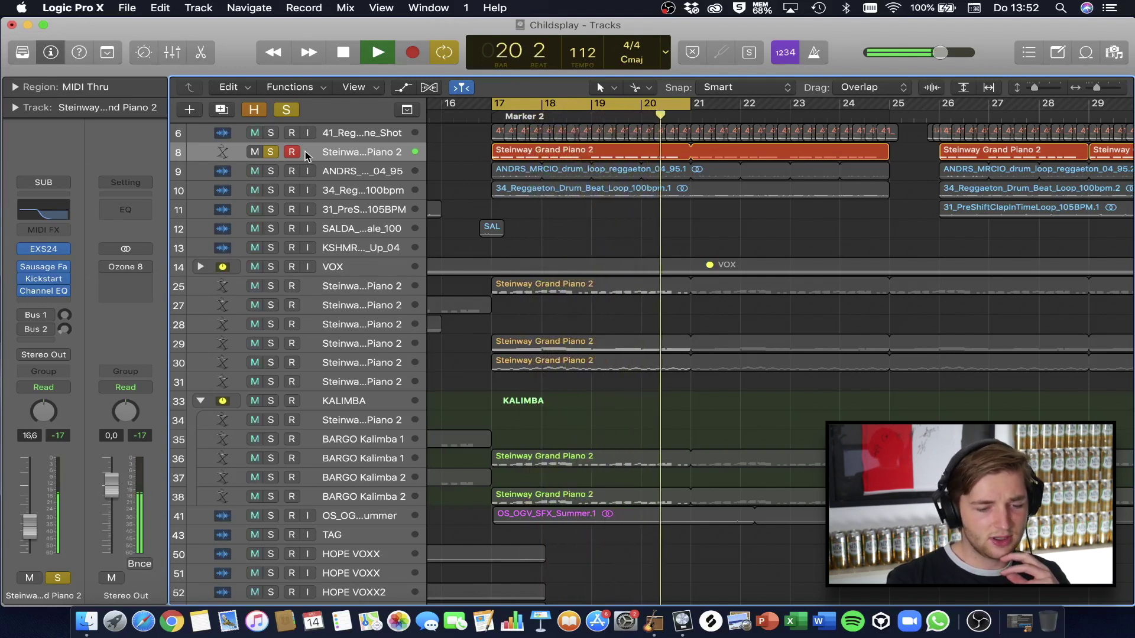
key(space)
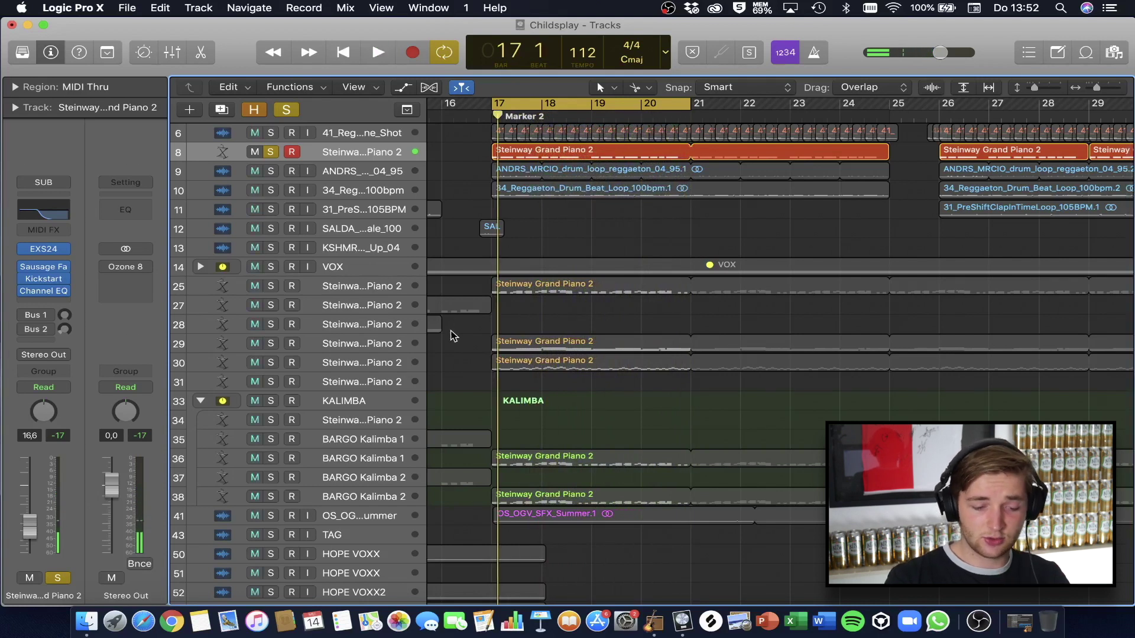
click(270, 133)
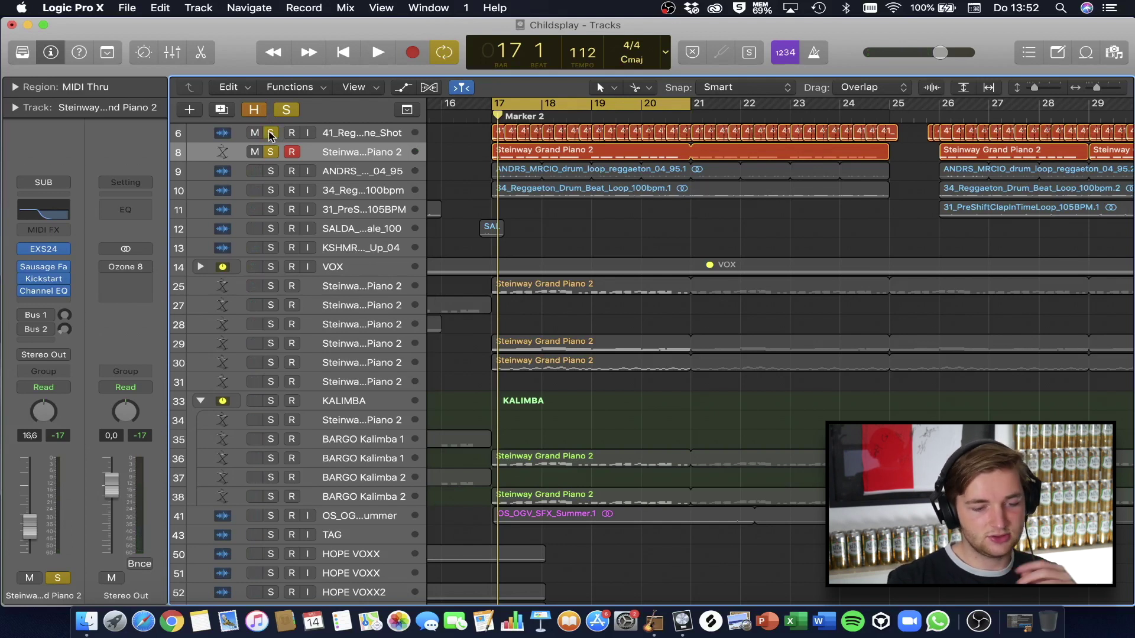
key(space)
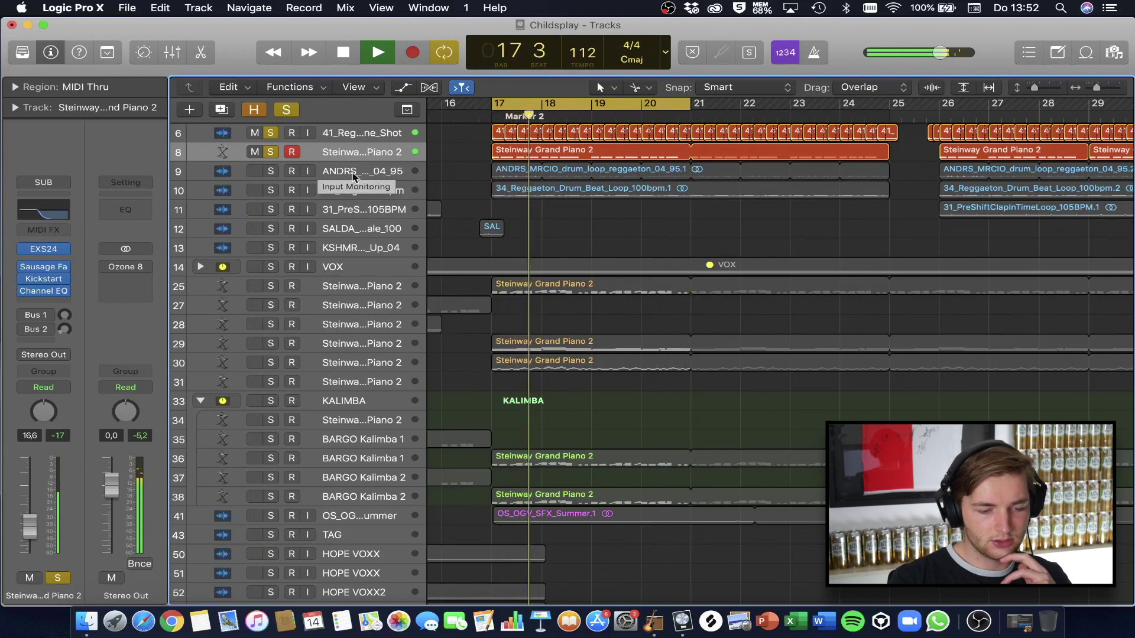
Add the VOX stack, piano tracks 25 to 31 and the KALIMBA stack to the solo during playback
scroll(353, 180, down, 1)
scroll(353, 180, down, 1)
scroll(322, 225, up, 2)
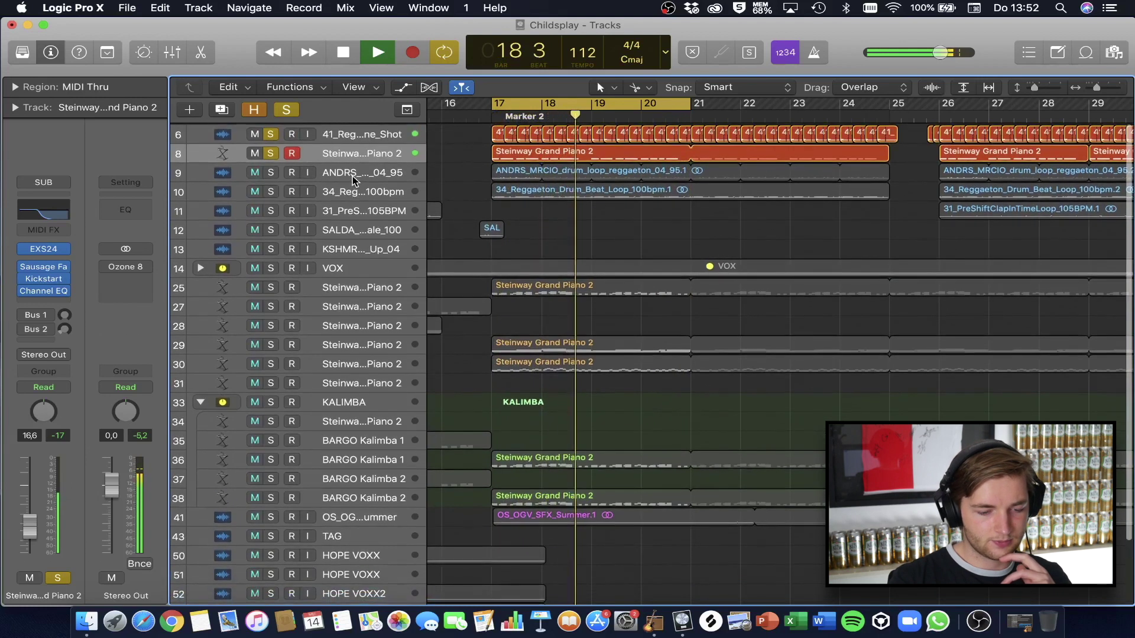
click(271, 267)
drag(271, 286, 274, 407)
click(271, 401)
Collapse the KALIMBA stack, briefly show the VOX stack's tracks, and stop playback
click(200, 401)
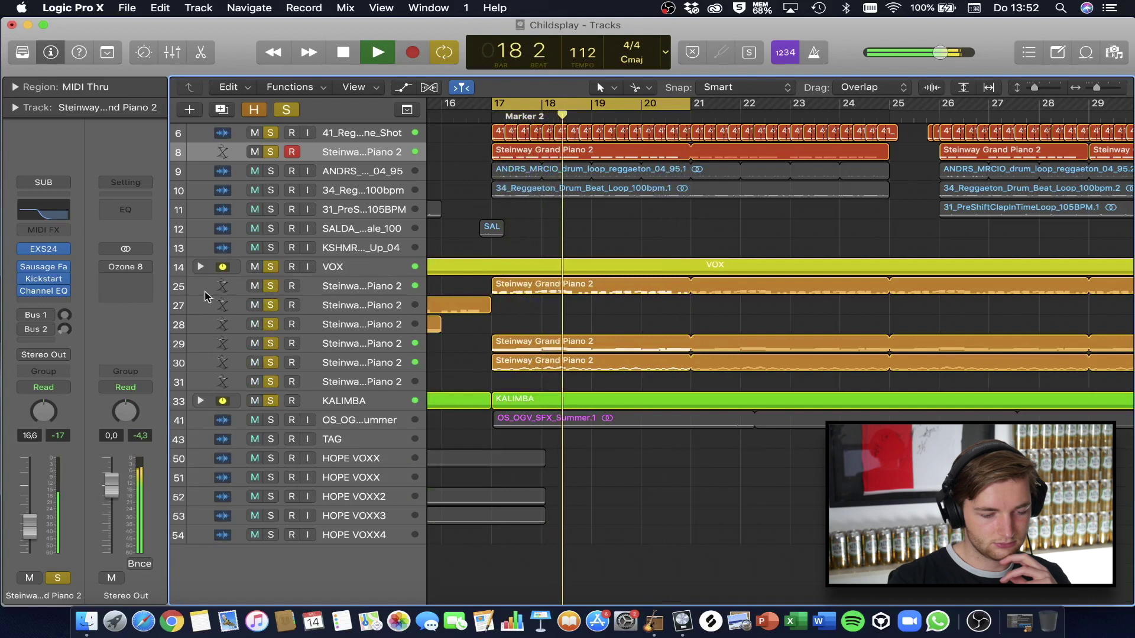
click(200, 267)
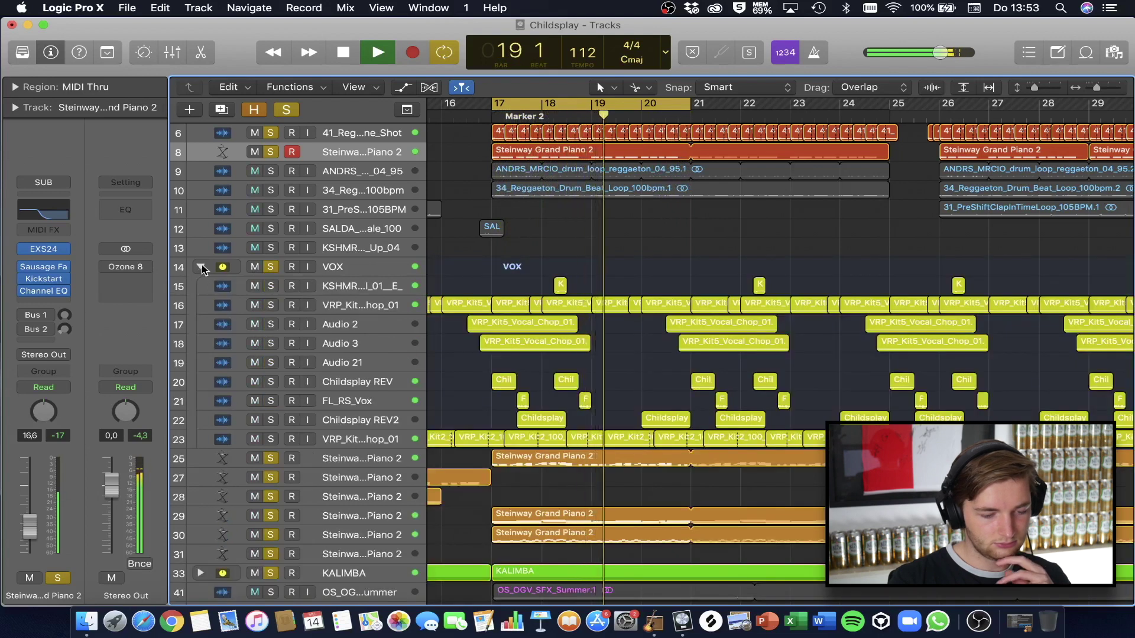
click(201, 267)
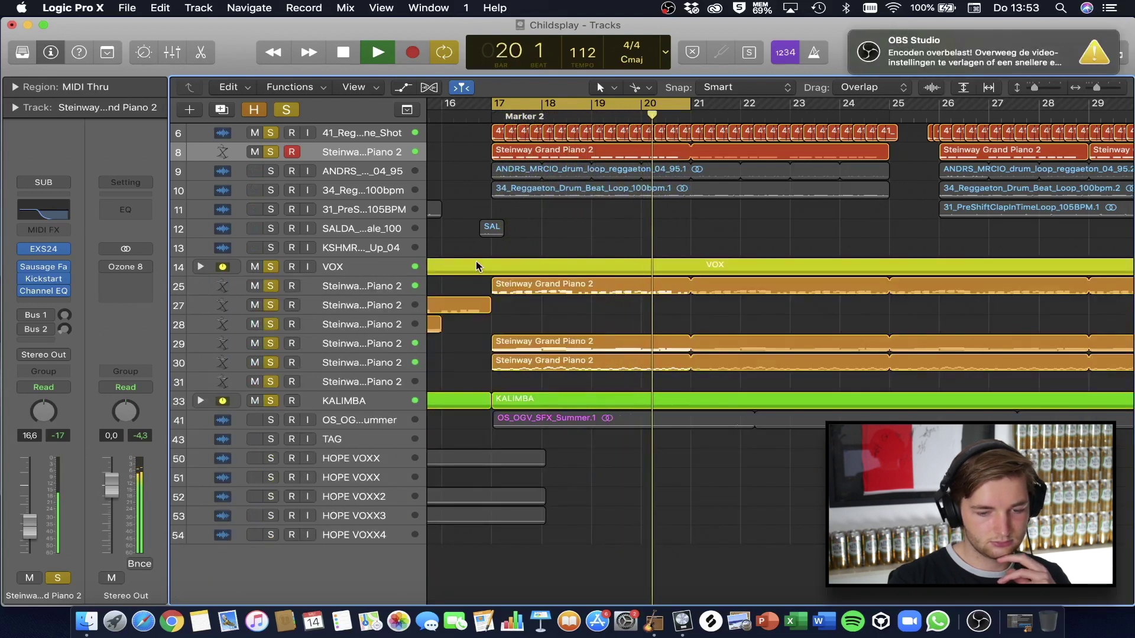
key(space)
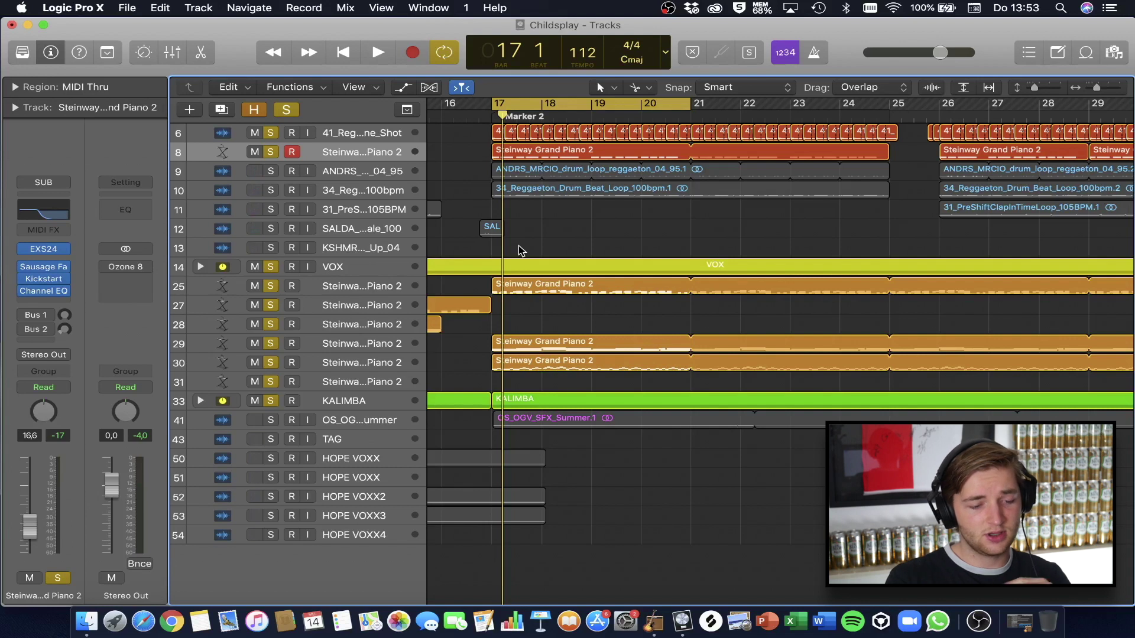
Solo only the reggaeton drum loop tracks 9 and 10, taking tracks 6 and 8, VOX, the pianos and KALIMBA out of solo
click(270, 173)
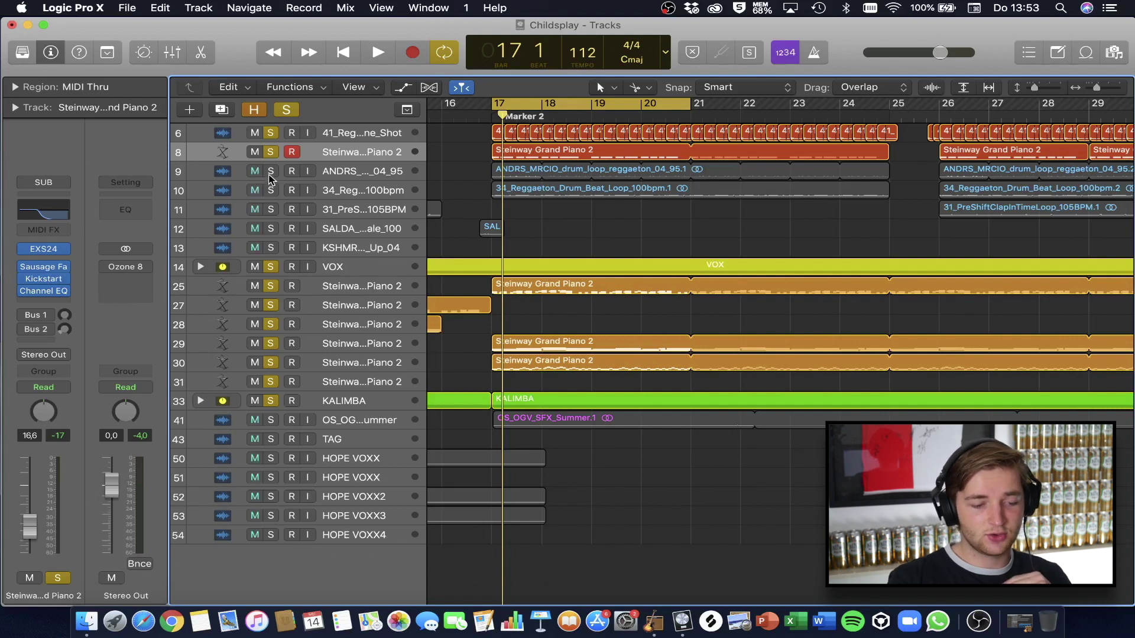
click(272, 190)
click(269, 153)
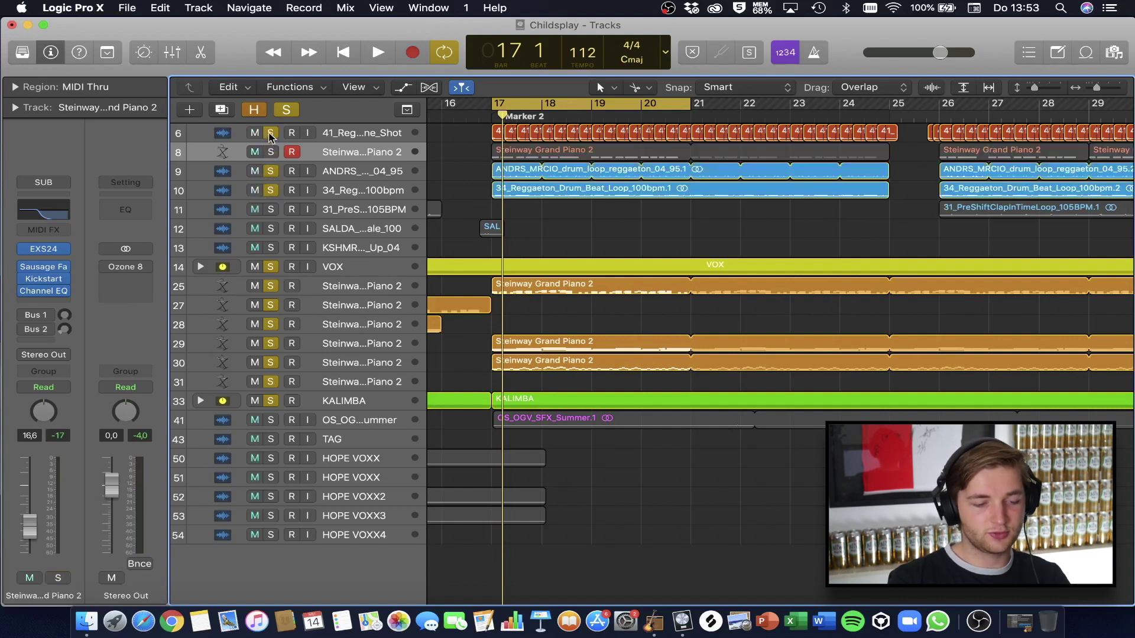
click(270, 133)
click(271, 267)
drag(270, 286, 263, 404)
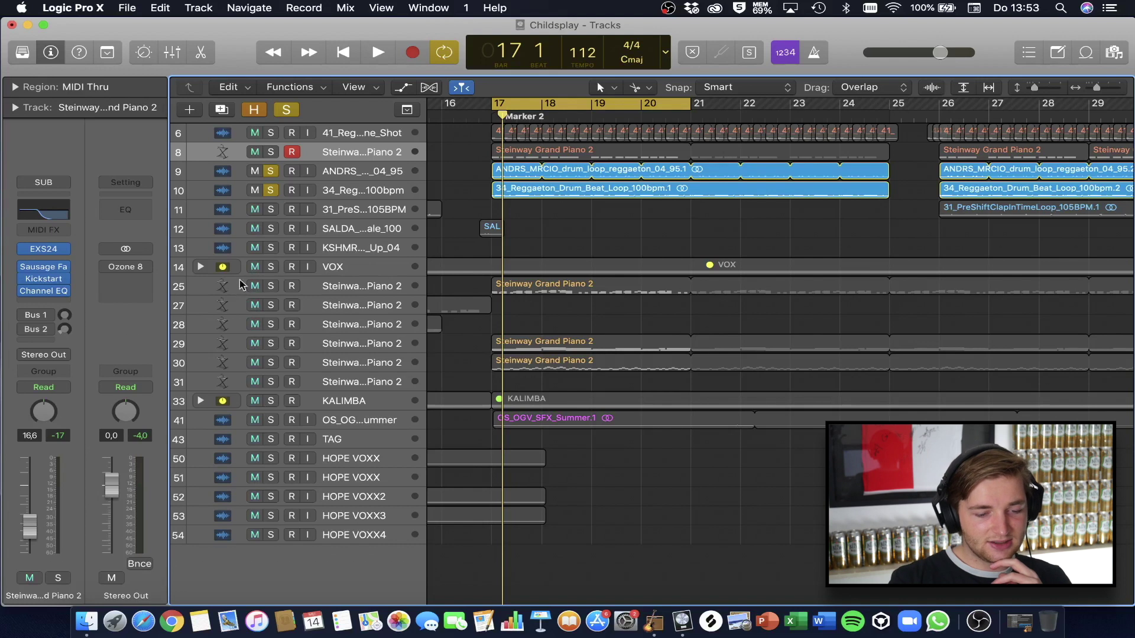
Take drum loop track 10 out of solo and play reggaeton loop track 9 on its own
click(271, 191)
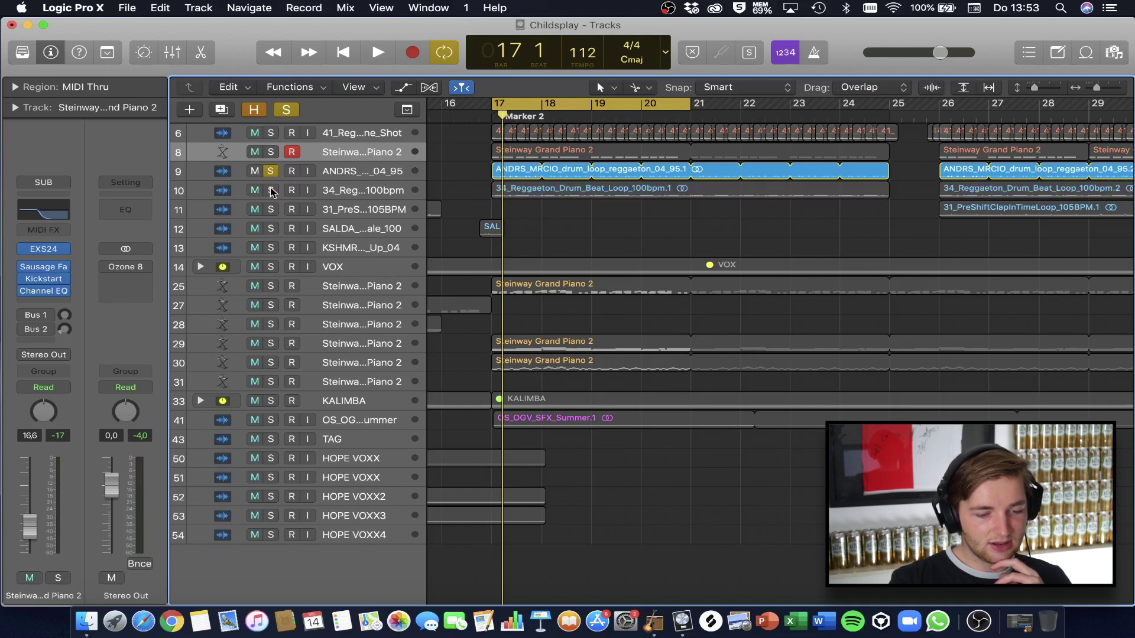
key(space)
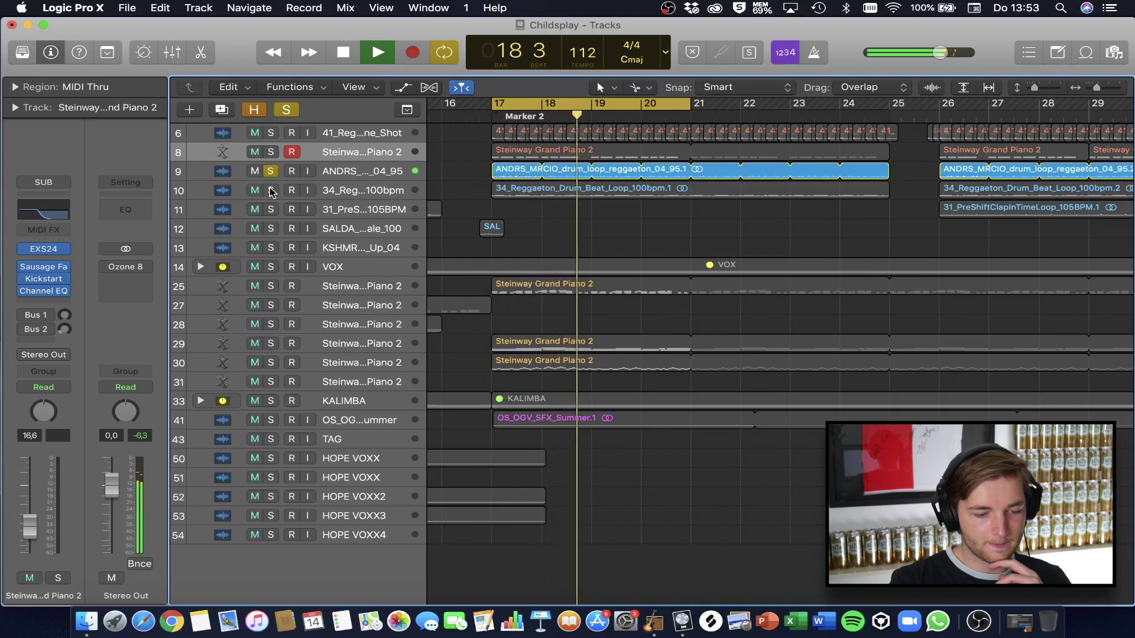
key(space)
Solo only reggaeton beat loop track 10, play it, and show its channel strip
alt+click(271, 191)
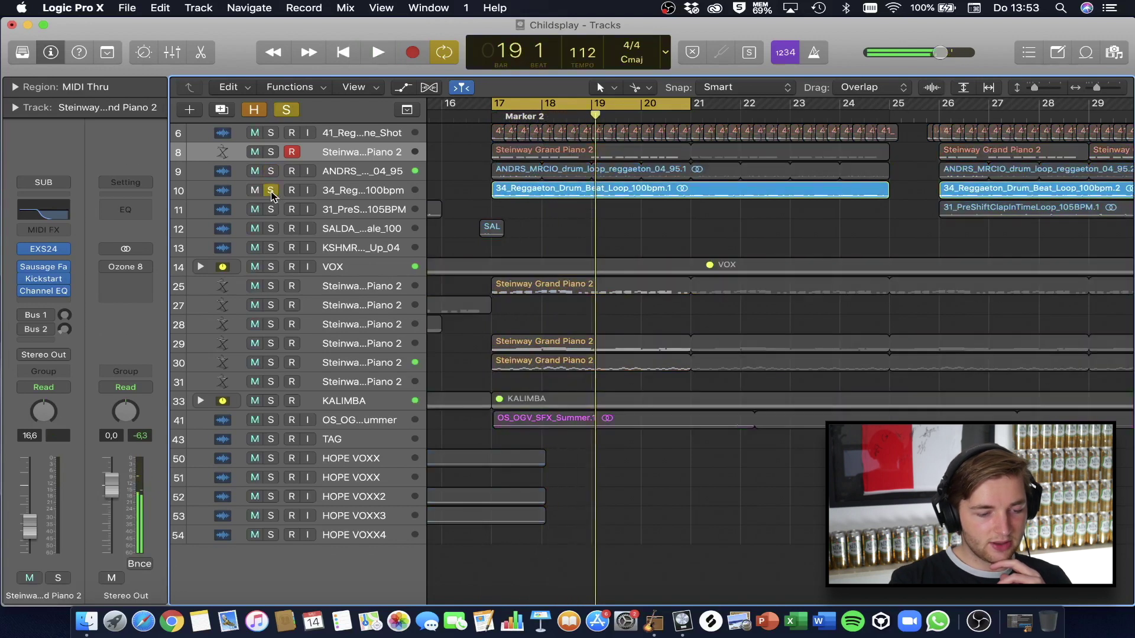
key(space)
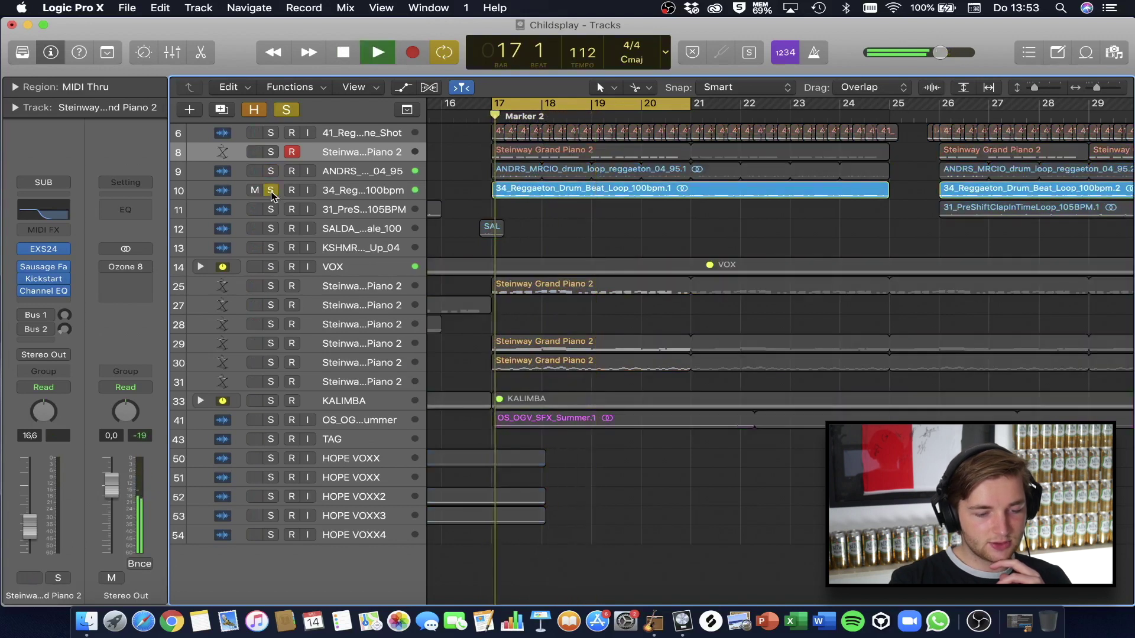
click(357, 195)
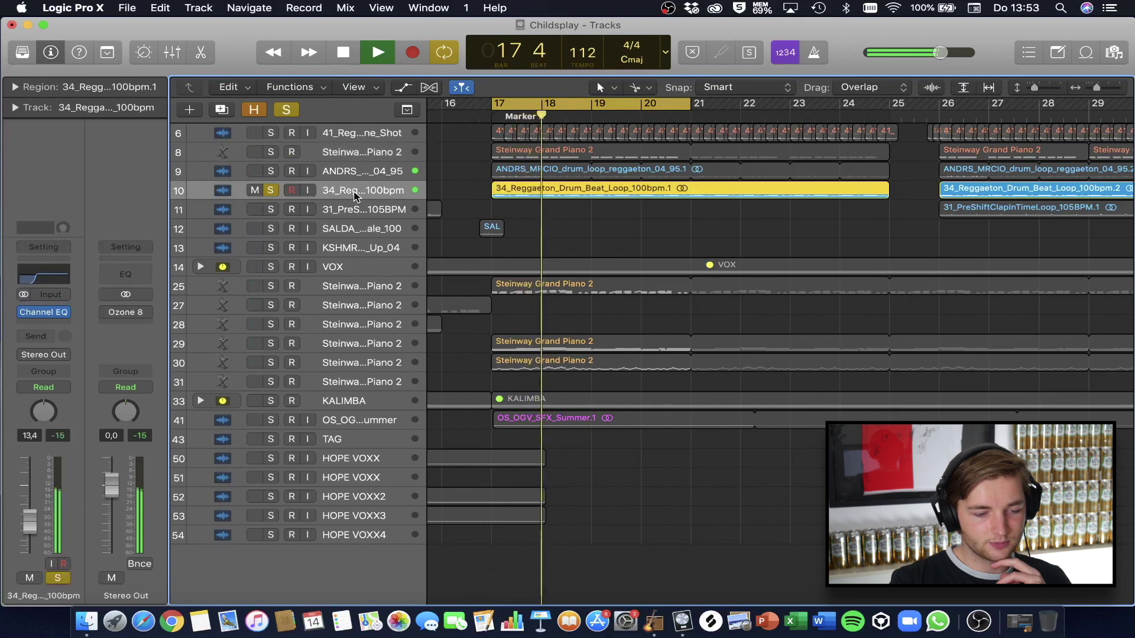
Add drum loop track 9 back to the solo, play it together with track 10, and stop playback
click(271, 171)
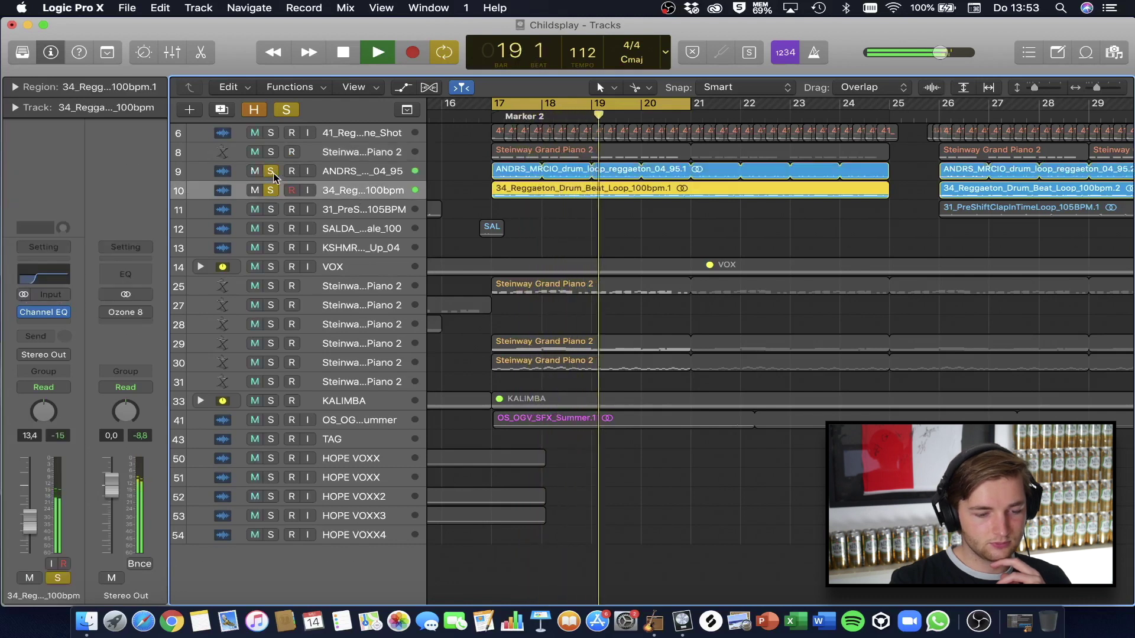
click(348, 172)
click(364, 189)
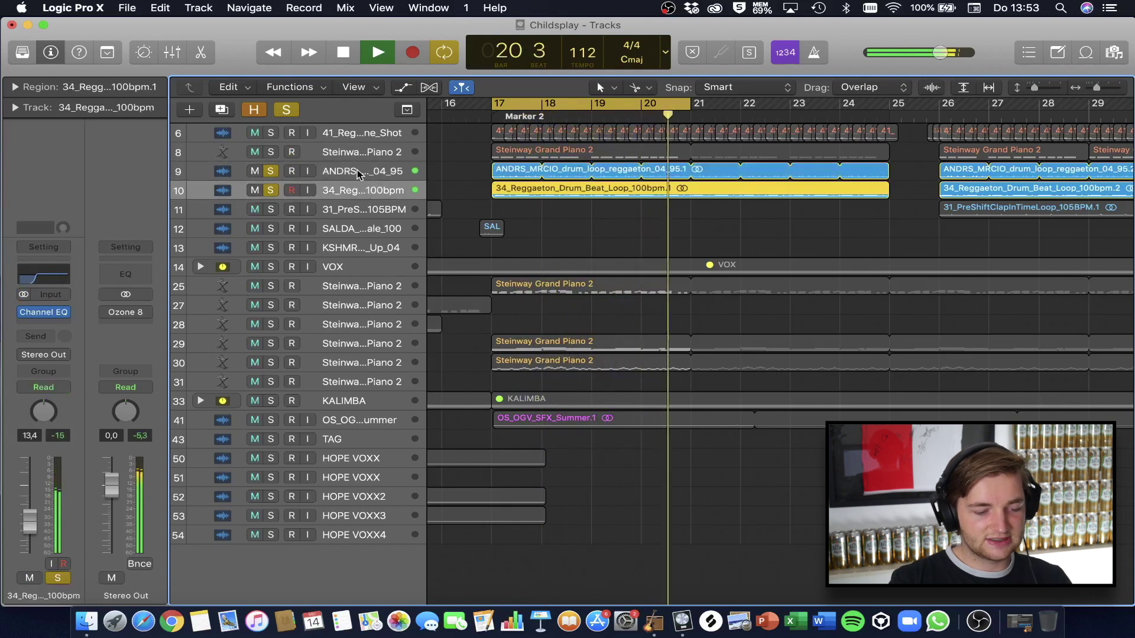
key(space)
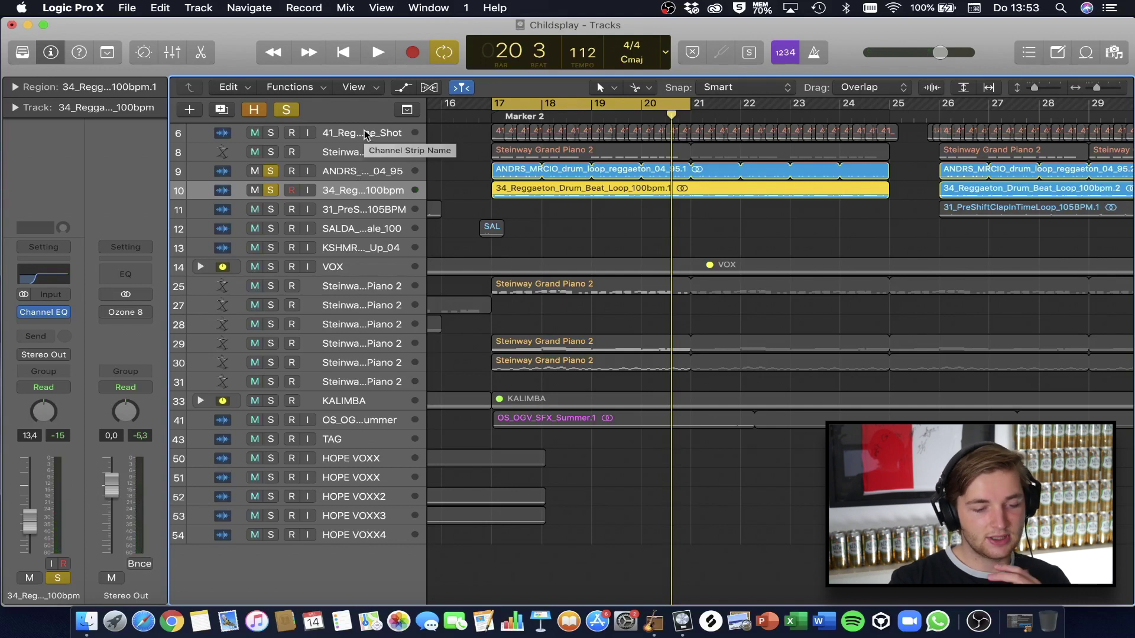
Add SUB track 8 and one-shot track 6 to the solo and play them with both drum loops
click(270, 152)
click(271, 133)
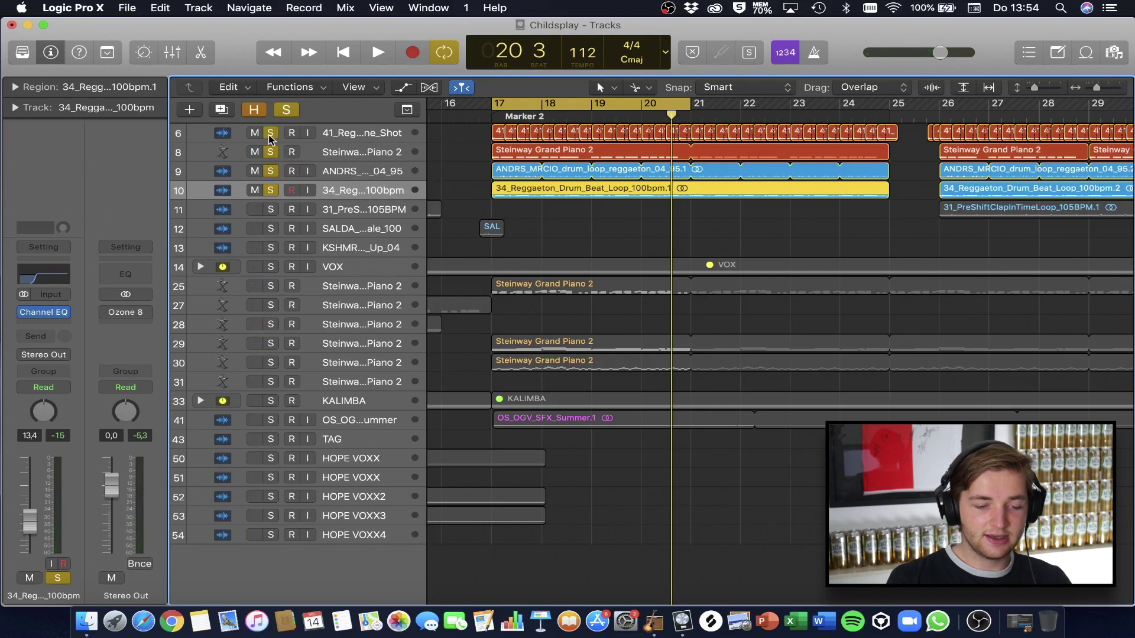
key(space)
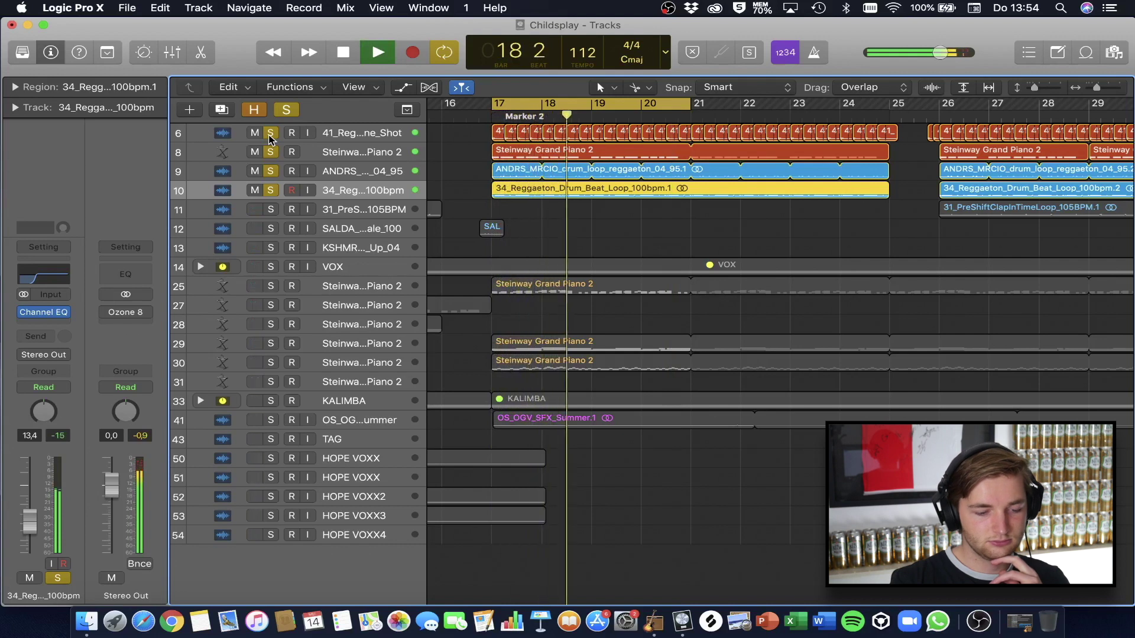
key(space)
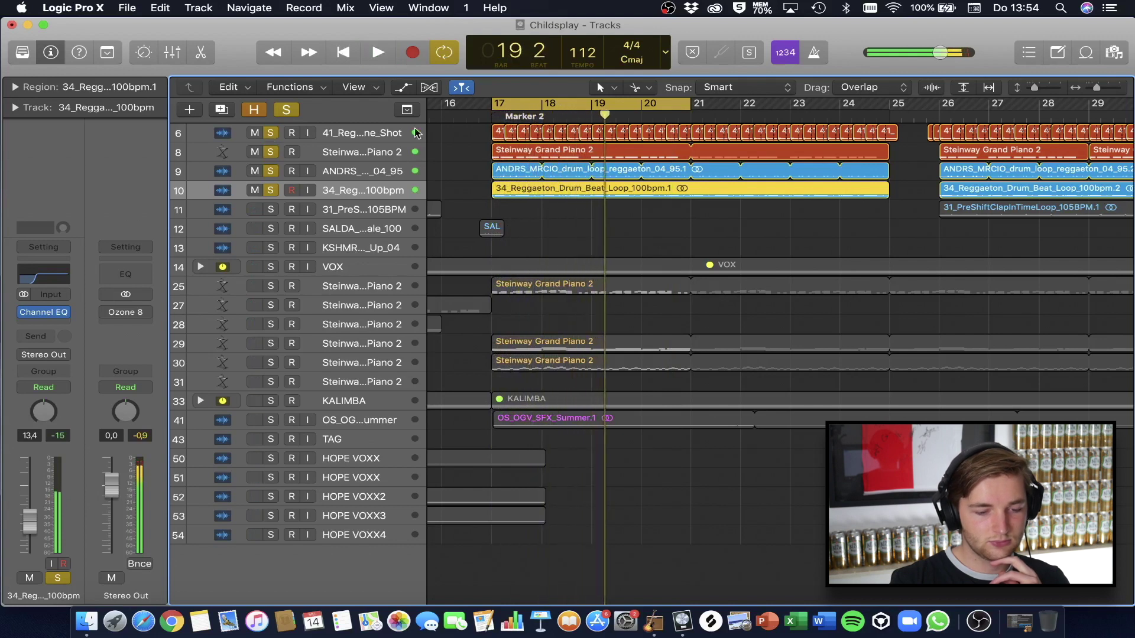
Turn off cycling, add SALDA track 12 to the solo, and play the transition from just before bar 17
click(518, 101)
click(479, 115)
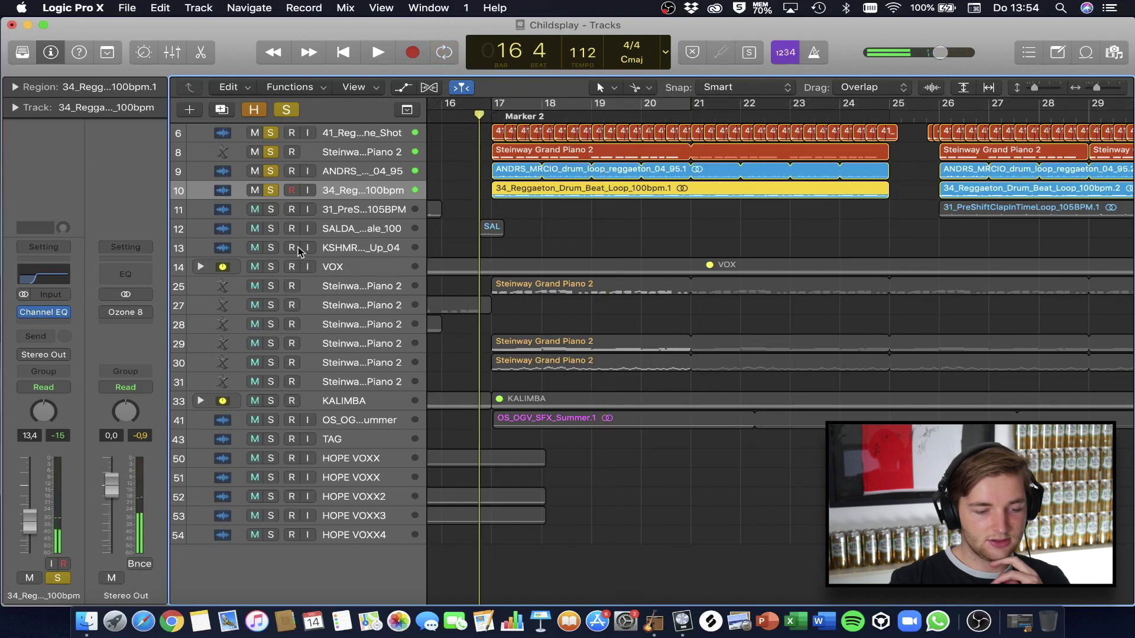
click(270, 229)
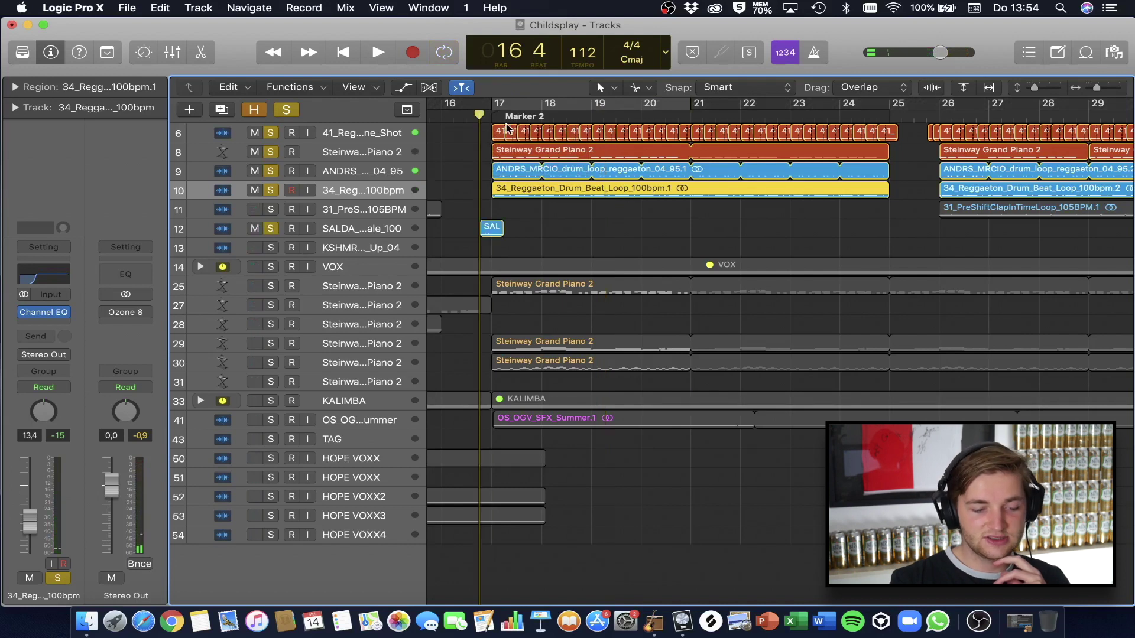
key(space)
key(space)
click(465, 112)
key(space)
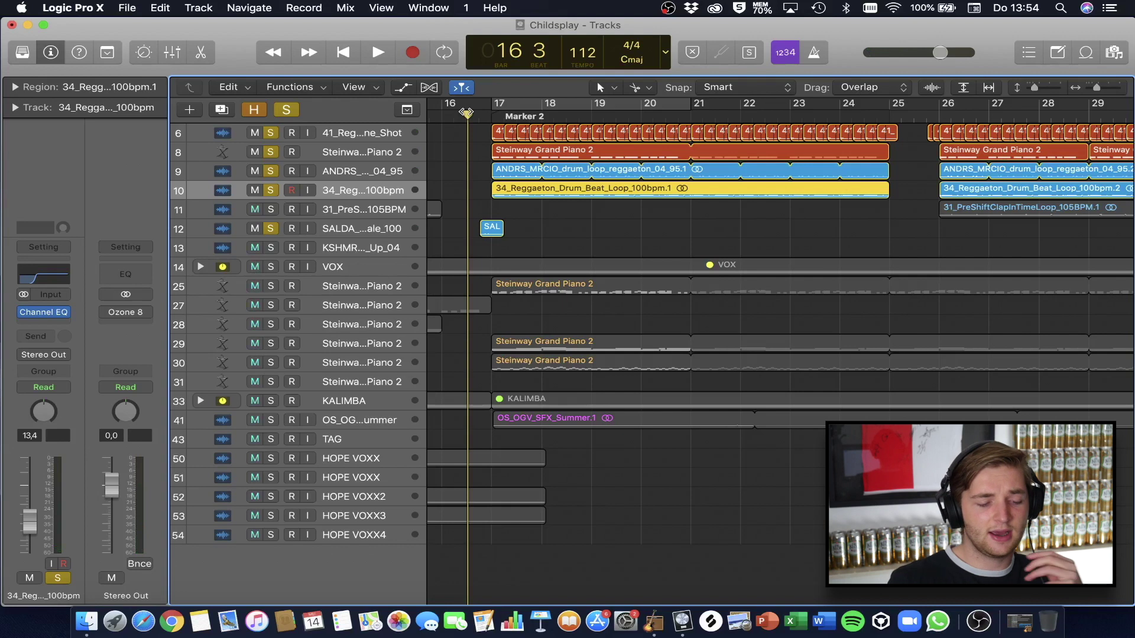
Solo only the OS_OGV_SFX_Summer track 41, turn cycling back on at bar 17, and play it
click(348, 422)
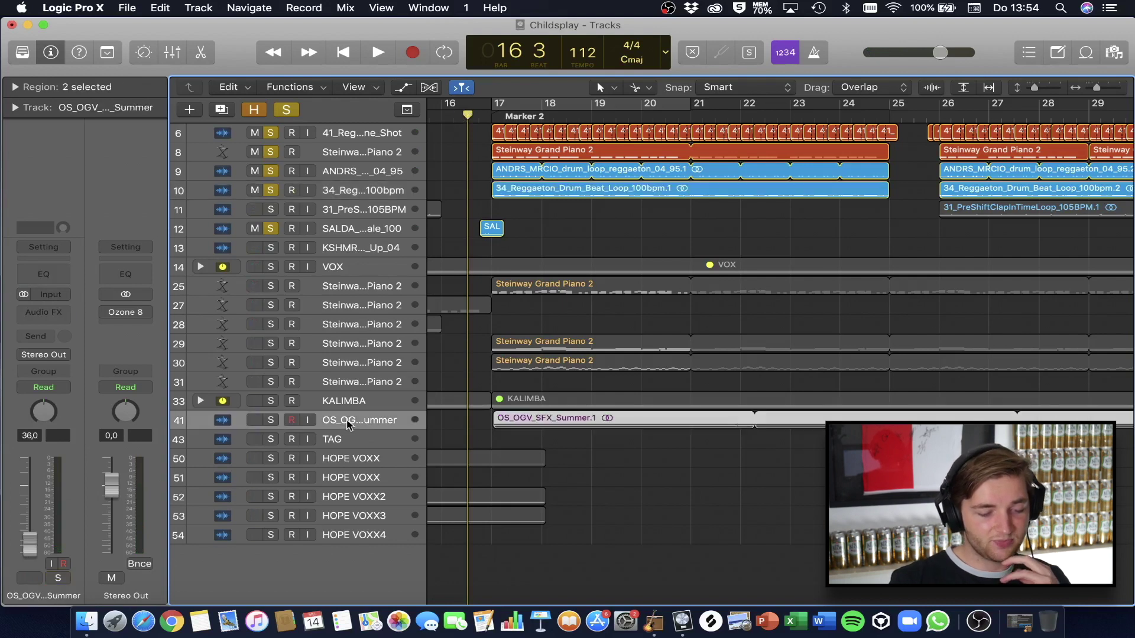
click(270, 420)
drag(270, 232, 270, 133)
drag(513, 113, 515, 106)
key(space)
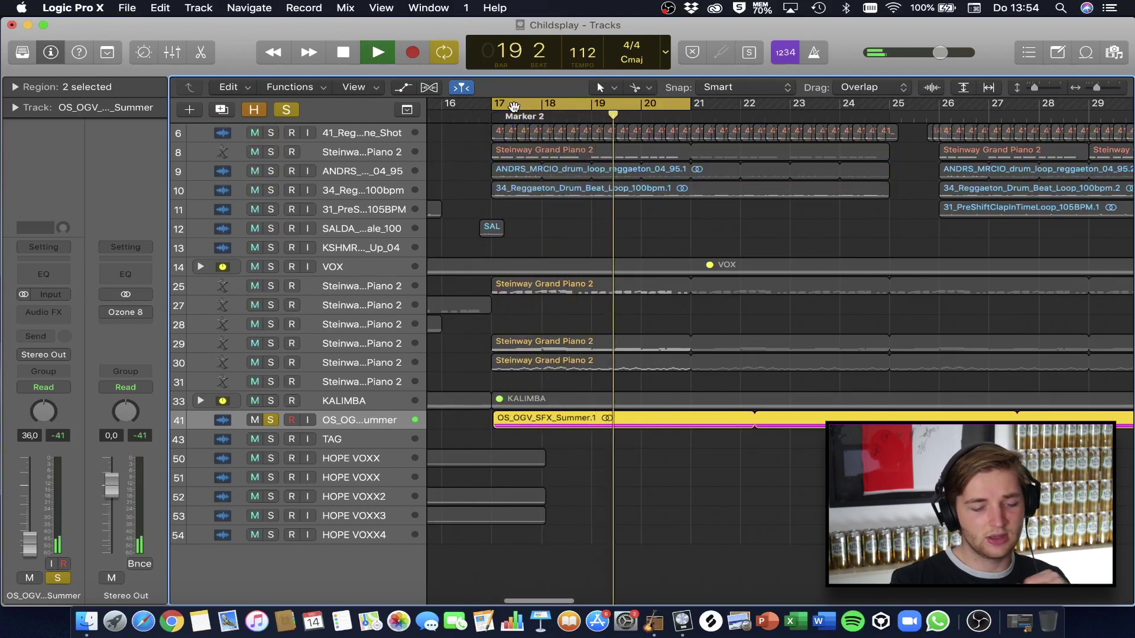
key(space)
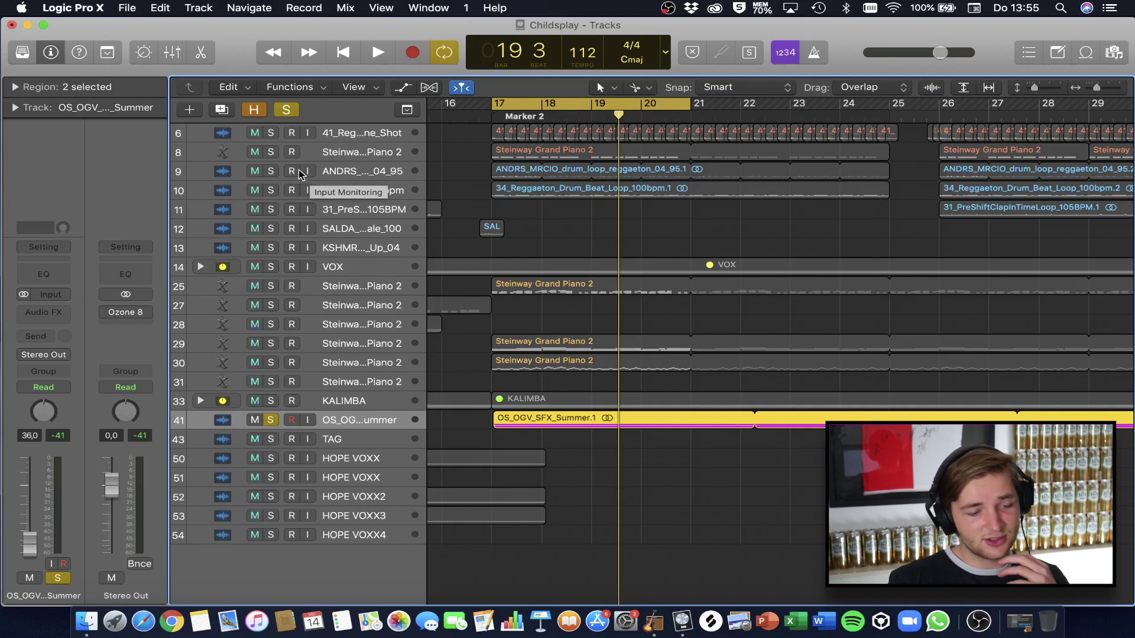
Add all tracks from 6 through the KALIMBA stack to the solo and play the full arrangement
click(270, 135)
drag(270, 148, 274, 410)
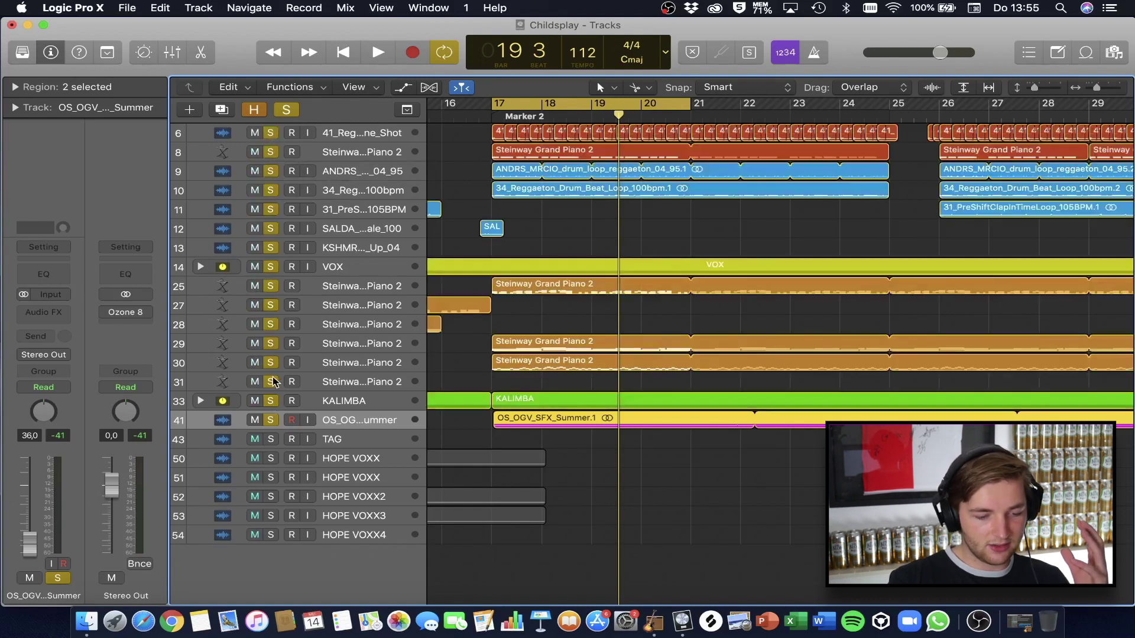
key(space)
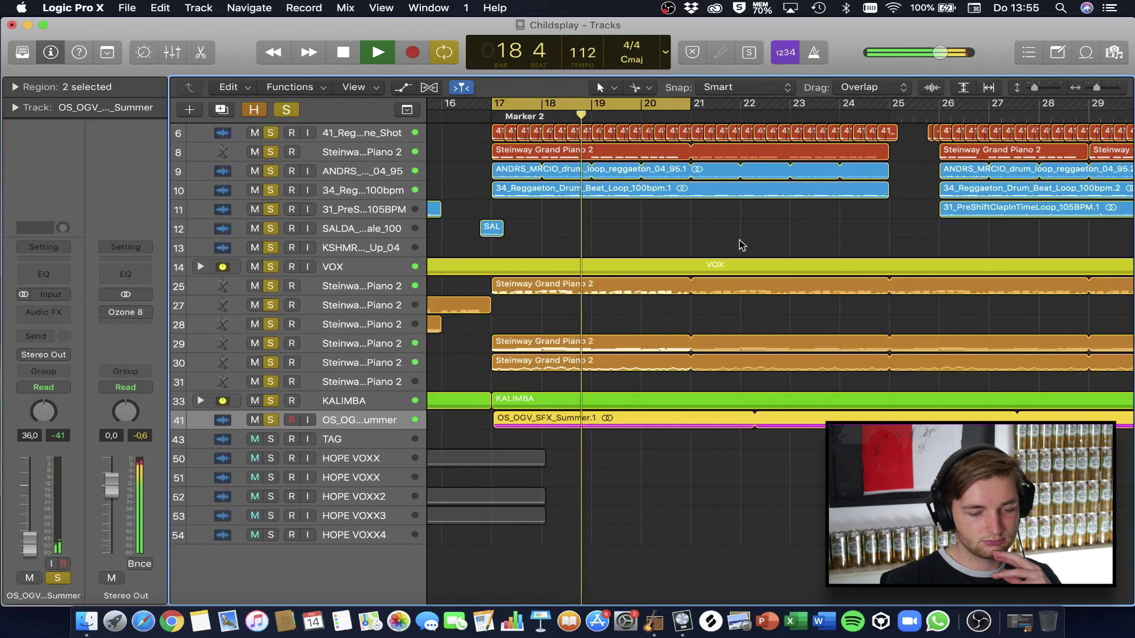
scroll(739, 244, down, 1)
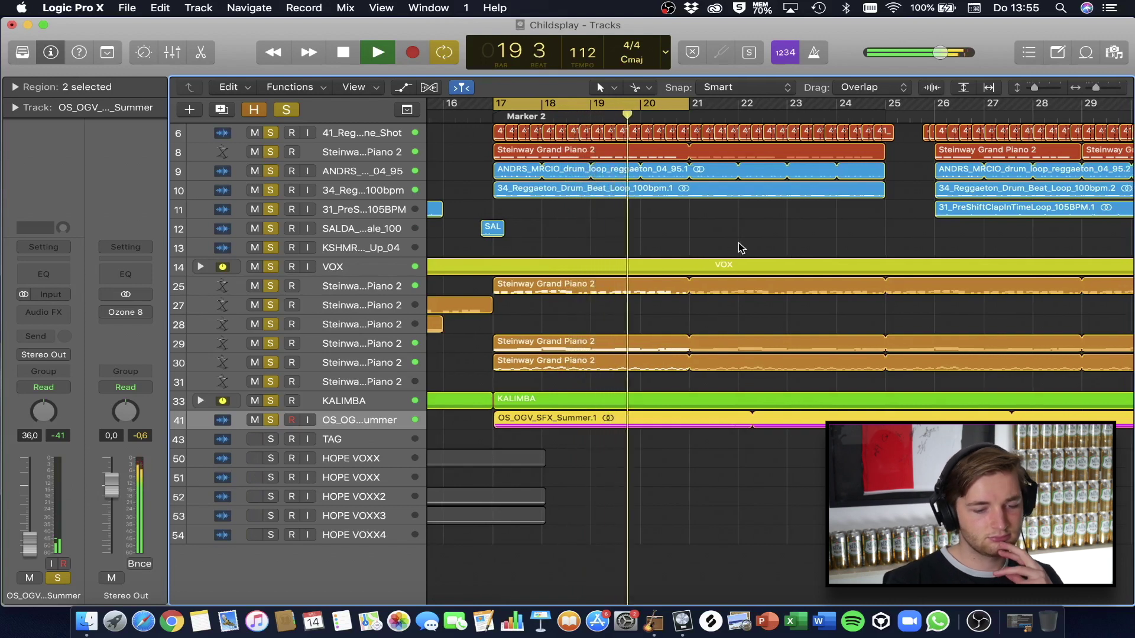
click(602, 104)
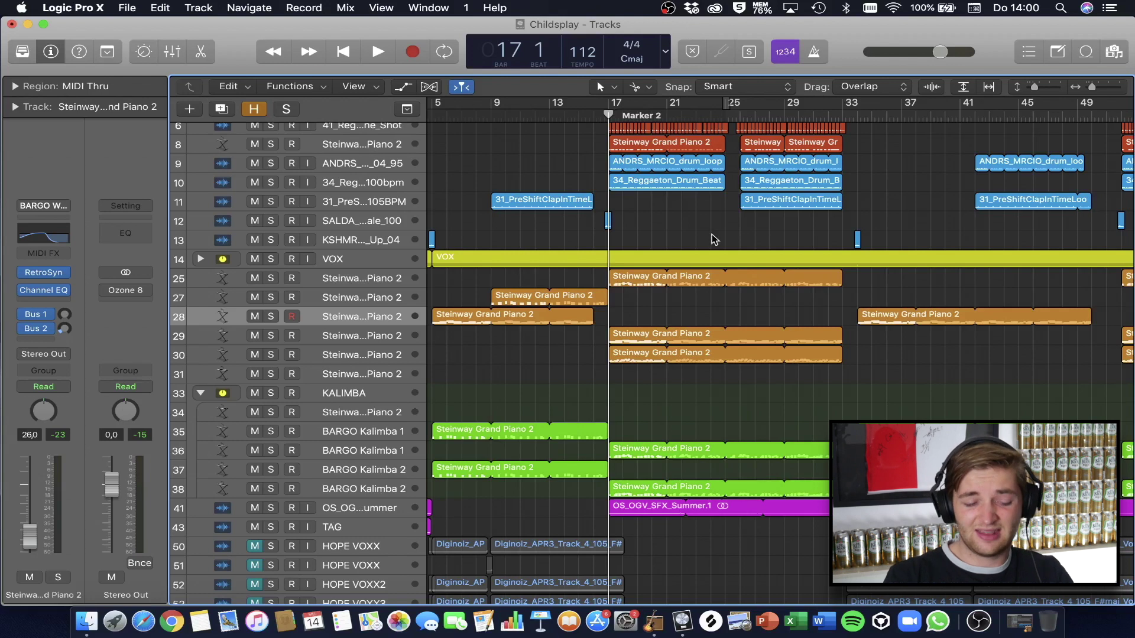
Solo the VOX stack and play it around bar 25 with cycling on, then stop and turn cycling off
scroll(714, 225, up, 5)
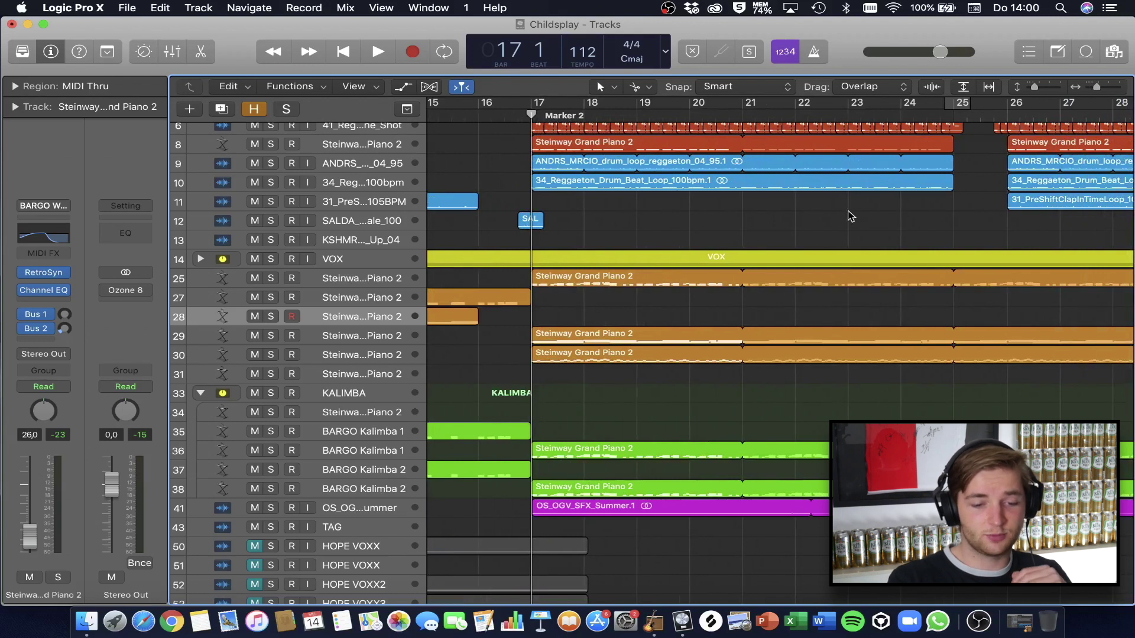
scroll(850, 216, right, 3)
click(907, 105)
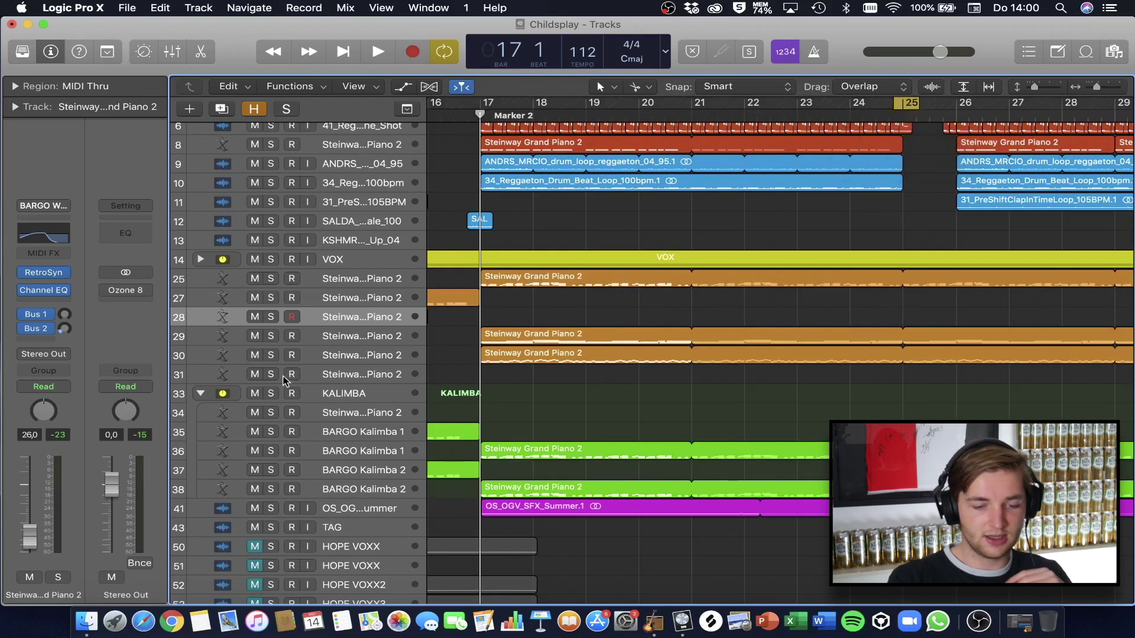
click(272, 260)
key(space)
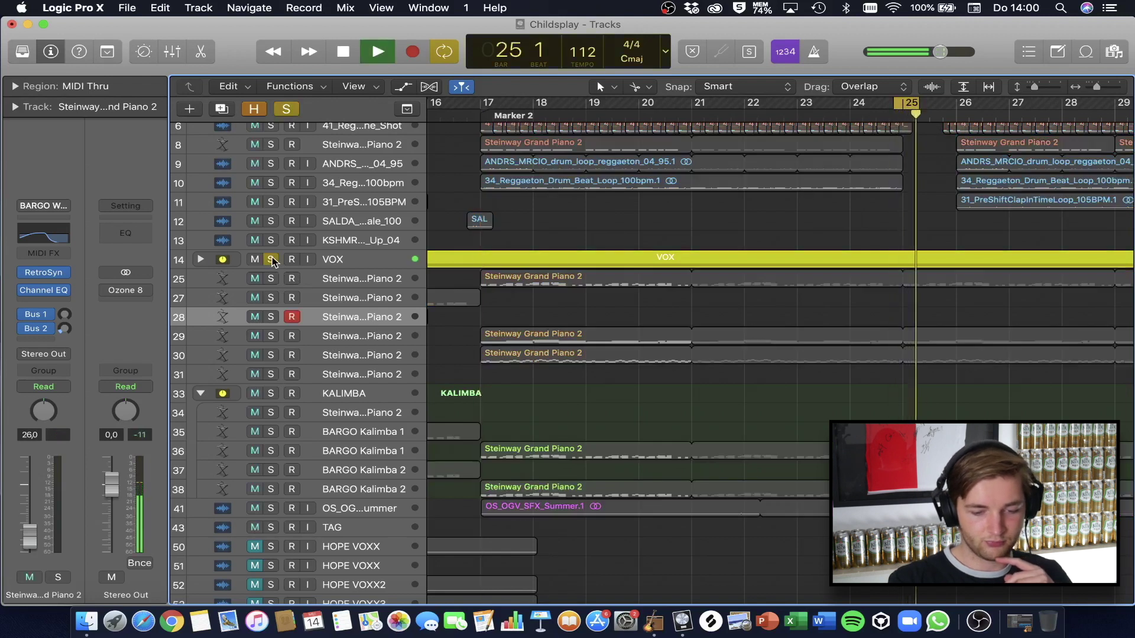
key(space)
click(908, 105)
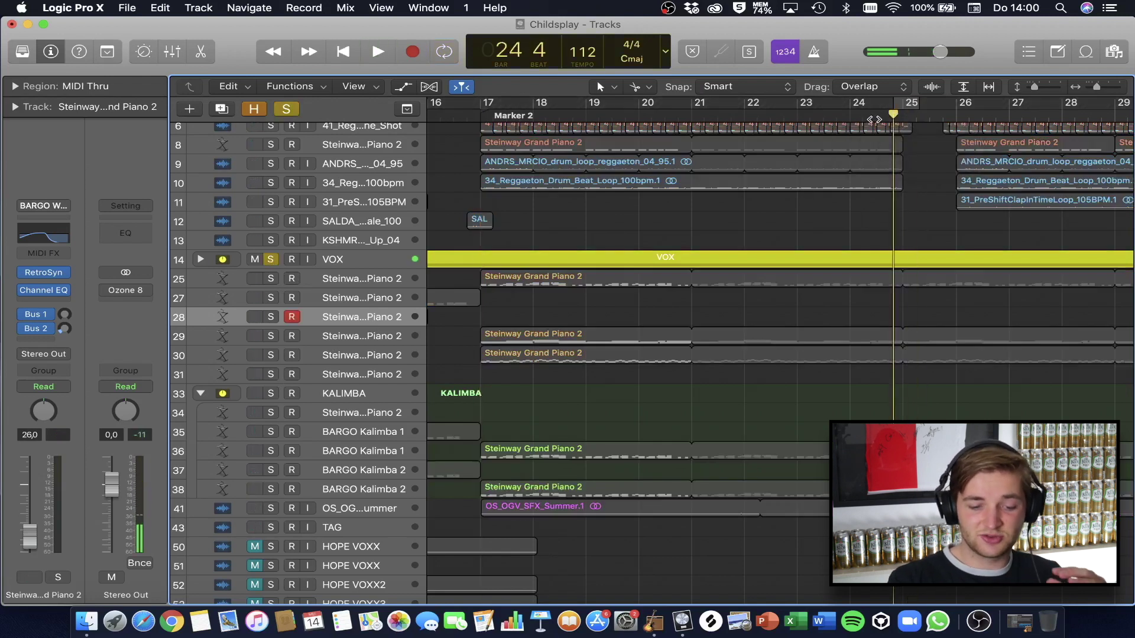
Show the VOX stack's Nectar 3 pitch settings with the playhead at bar 25 beat 4, and close the plug-in
click(348, 261)
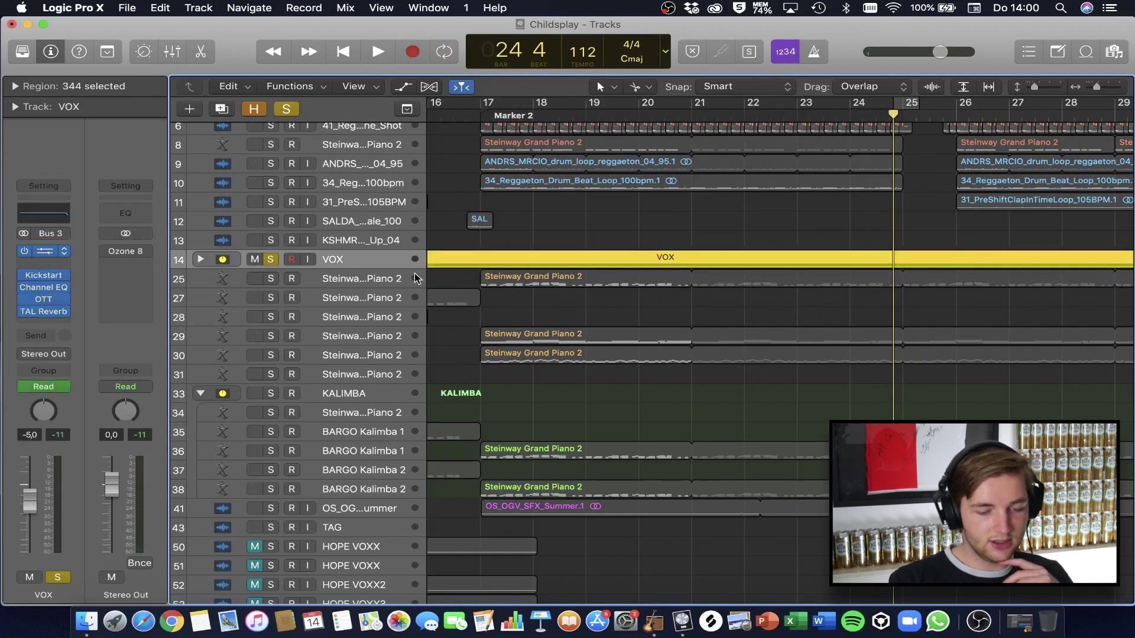
key(v)
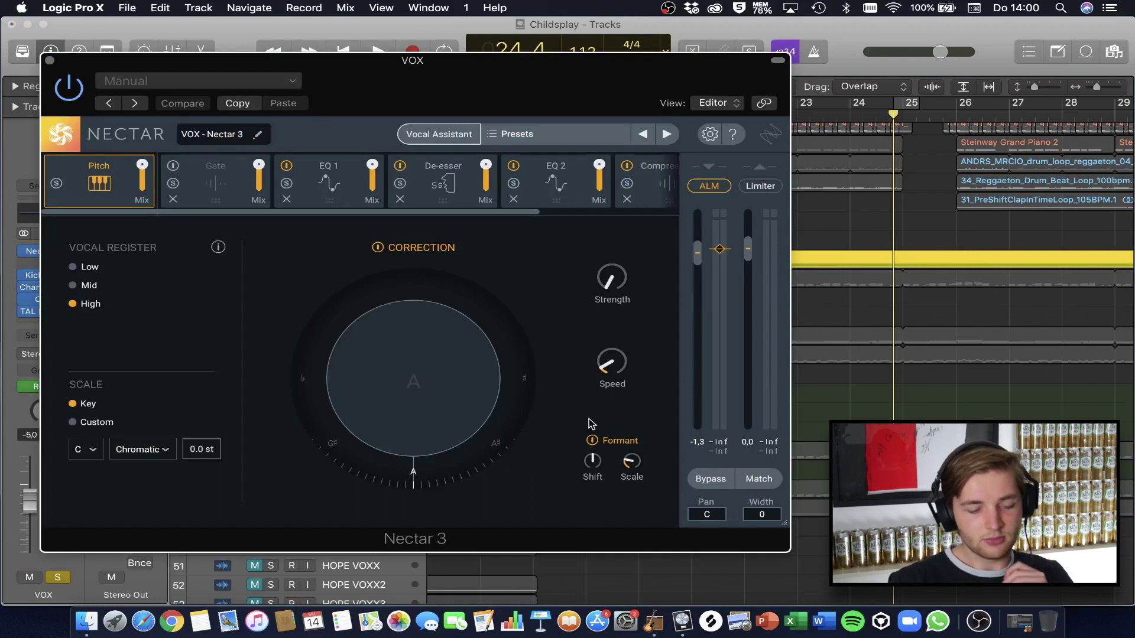
click(915, 117)
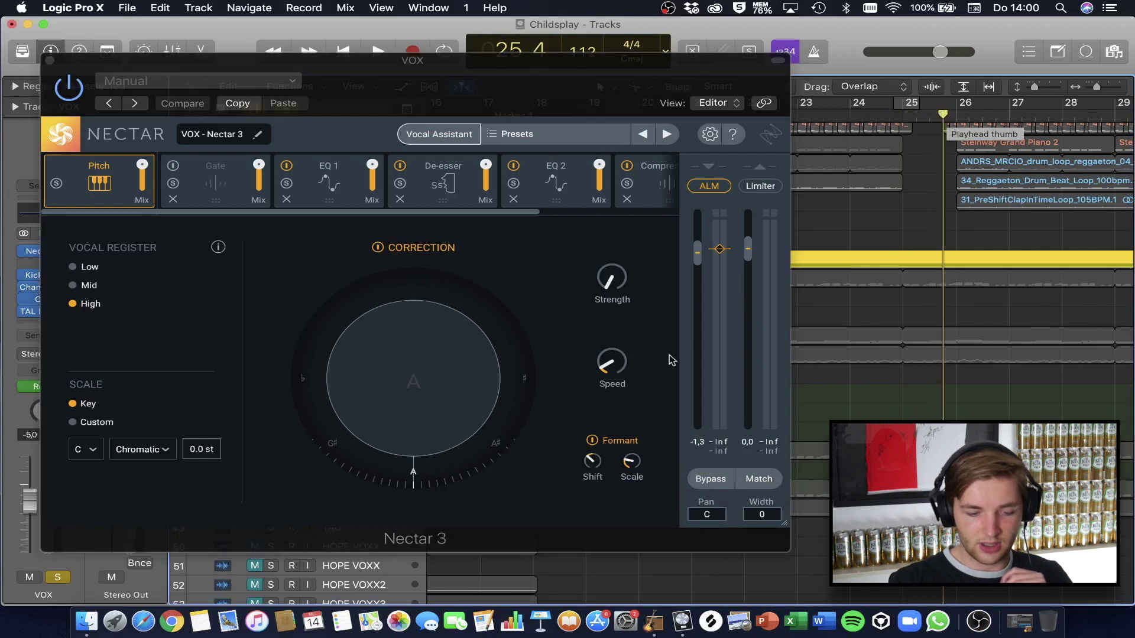
mouse_move(596, 467)
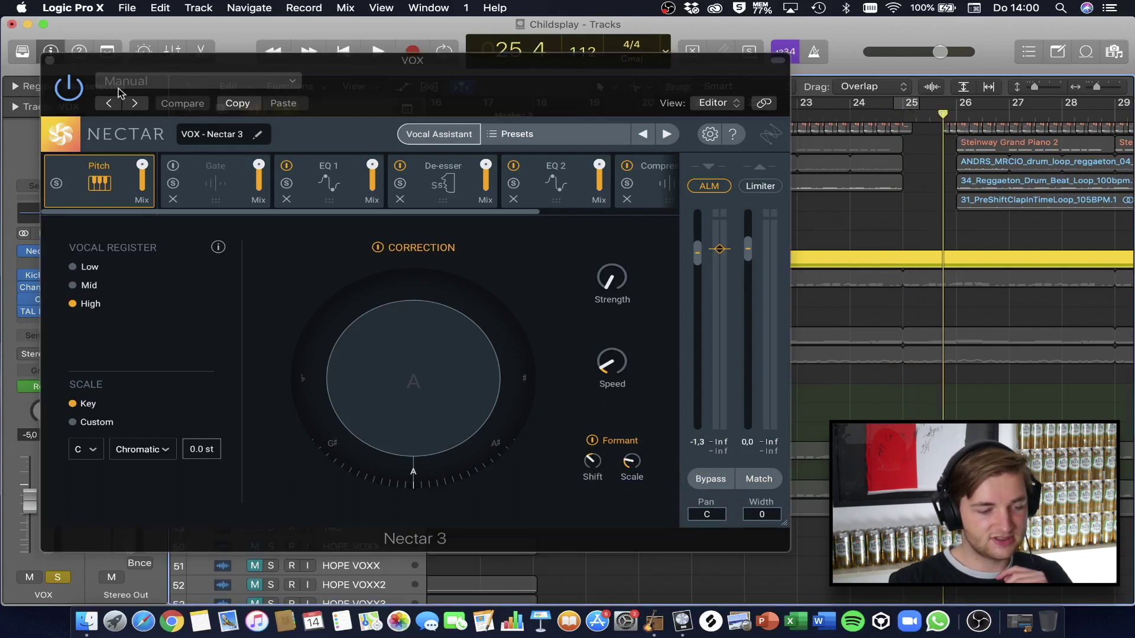
click(50, 60)
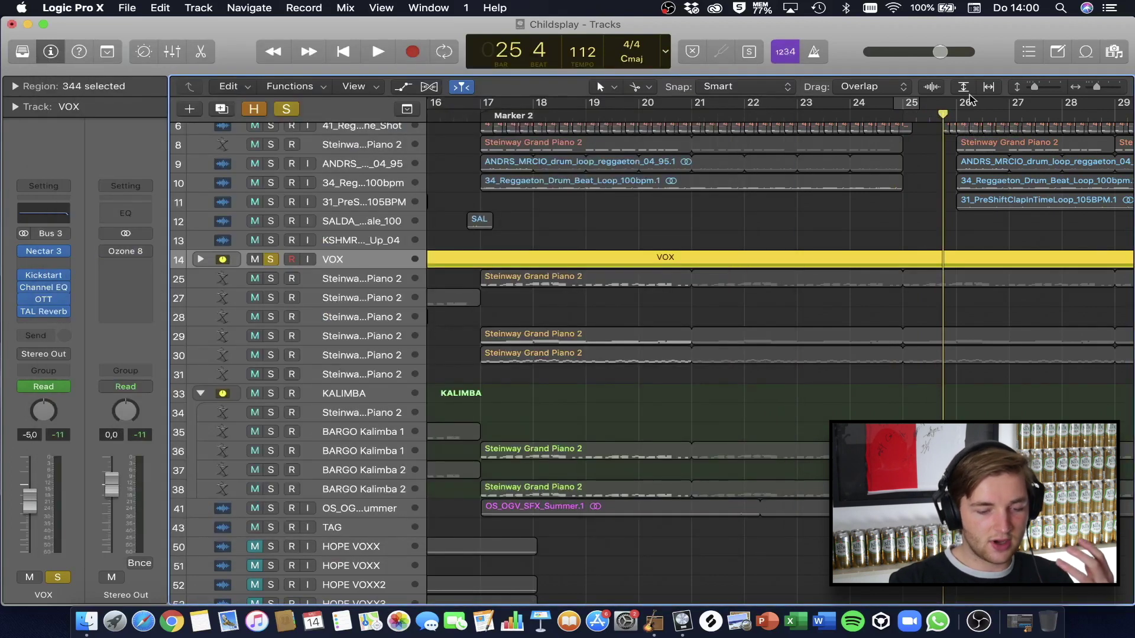
Play the VOX stack from bar 24 beat 3 past bar 26, stop, and take it out of solo
click(880, 110)
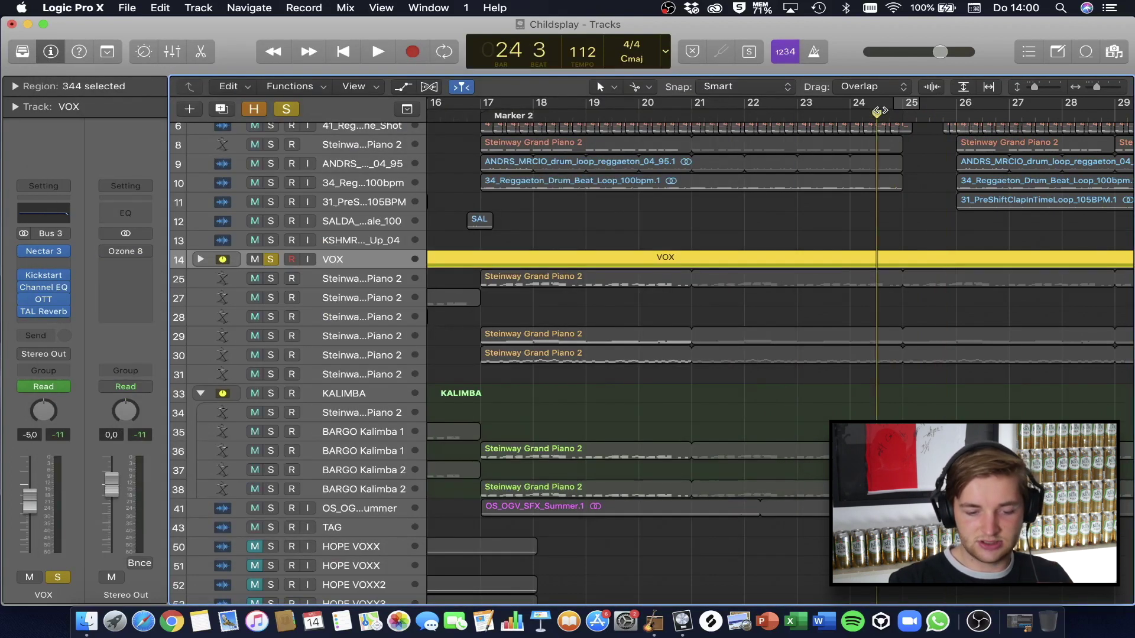
key(space)
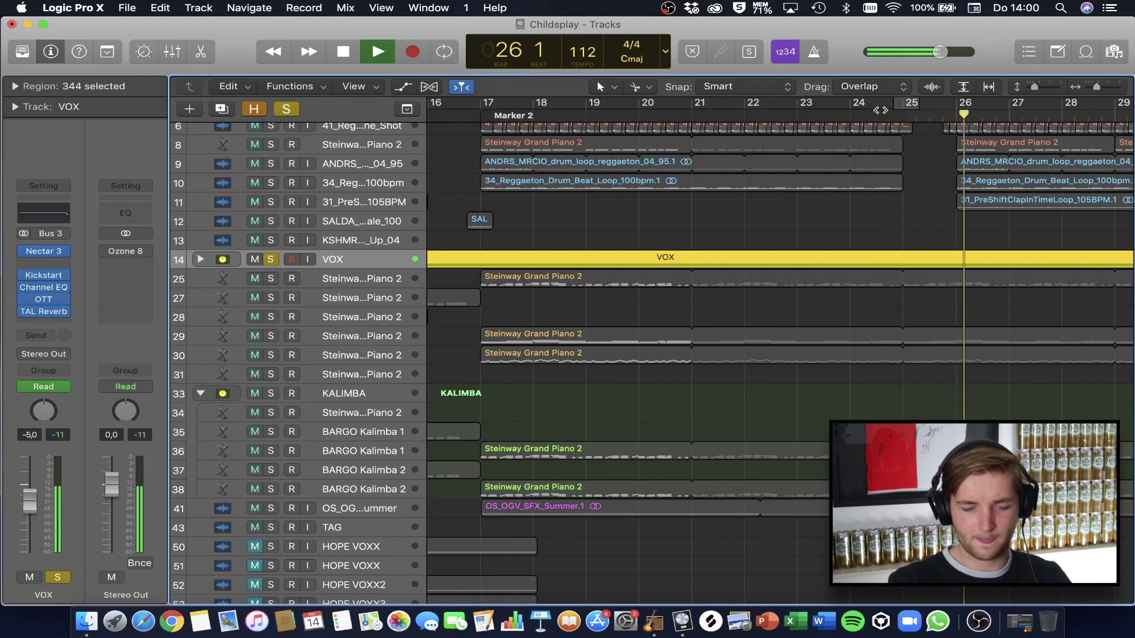
key(space)
click(895, 208)
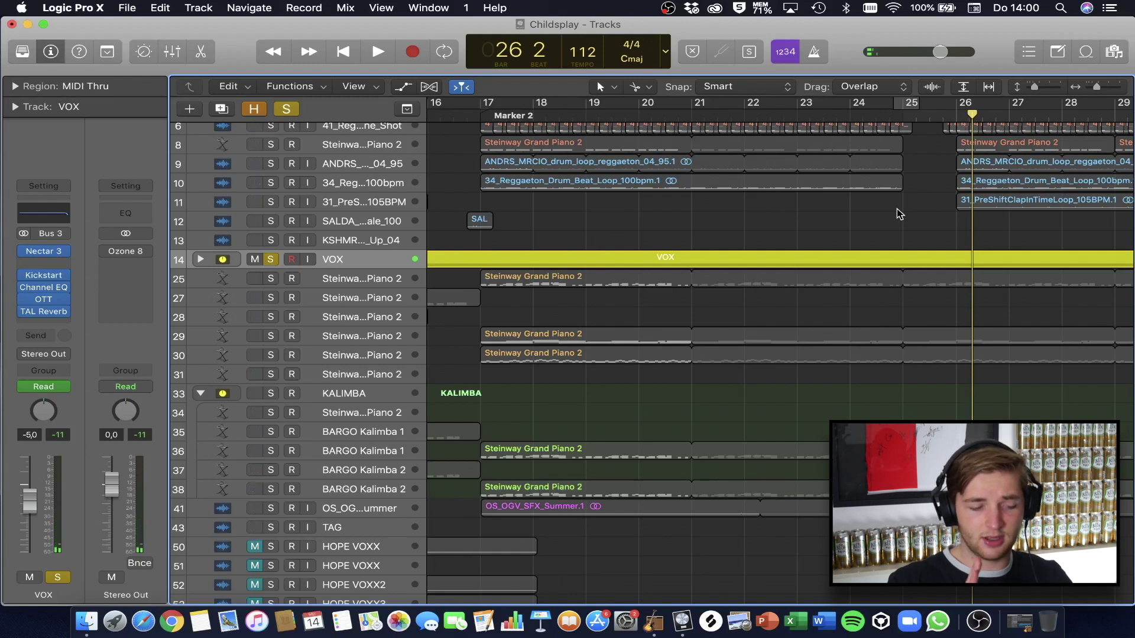
click(270, 260)
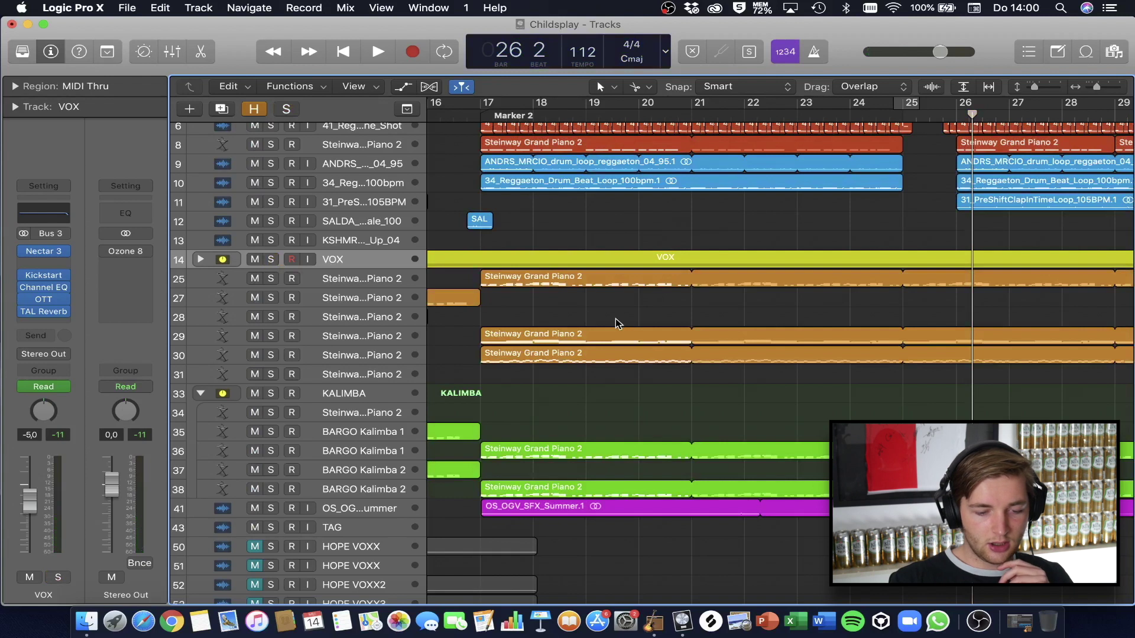
scroll(615, 320, down, 5)
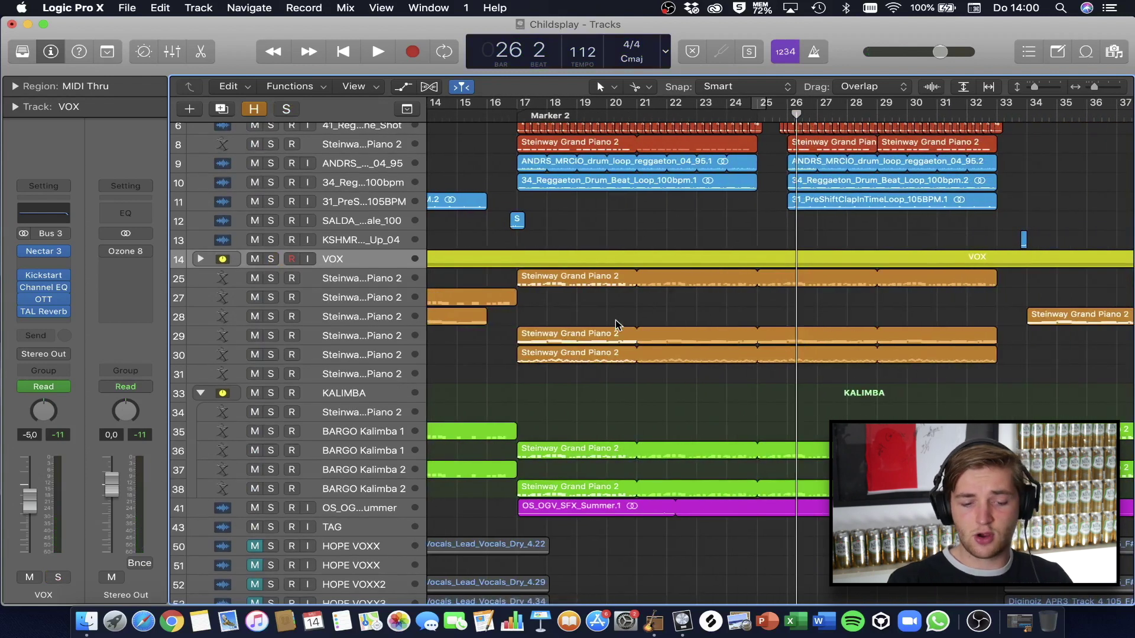
Solo the 31_PreShiftClapInTimeLoop track 11 and play it from around bar 26
scroll(615, 320, right, 5)
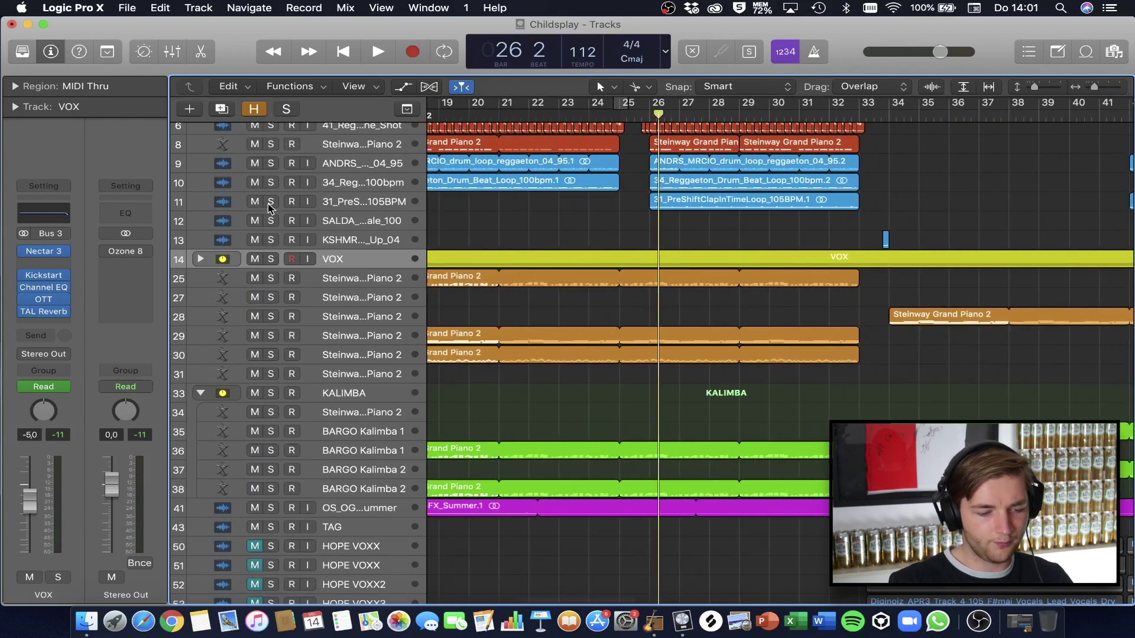
click(270, 202)
scroll(627, 180, up, 8)
click(605, 104)
key(space)
scroll(697, 205, down, 4)
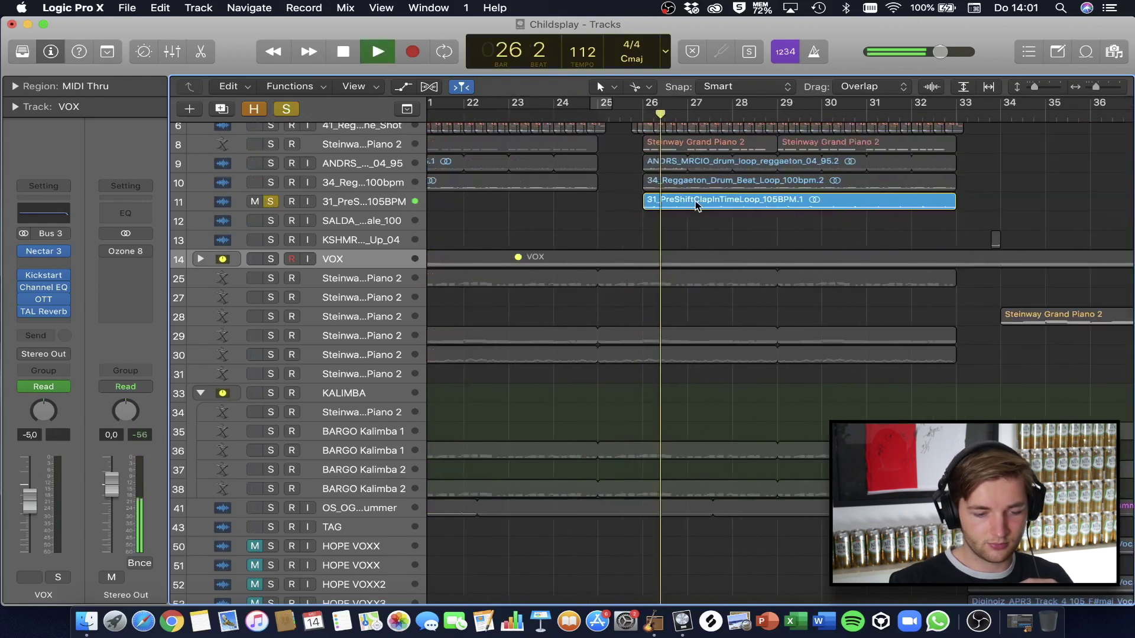
Add the drum and red tracks 6 through 10 to the solo during playback, then stop and clear all solos
drag(270, 182, 265, 126)
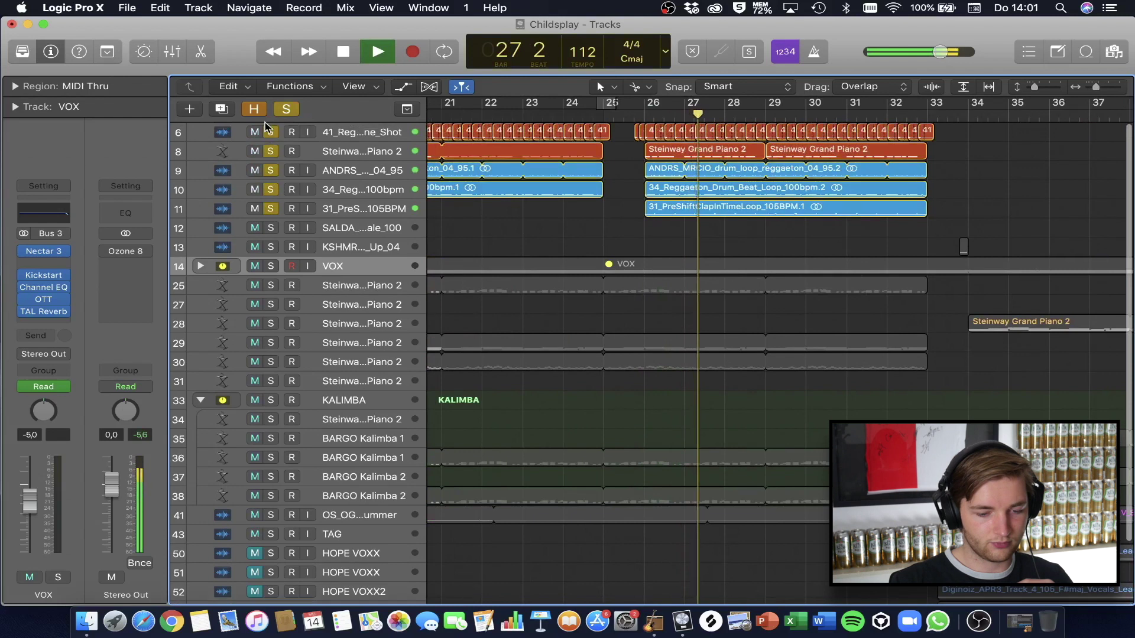
scroll(658, 242, down, 6)
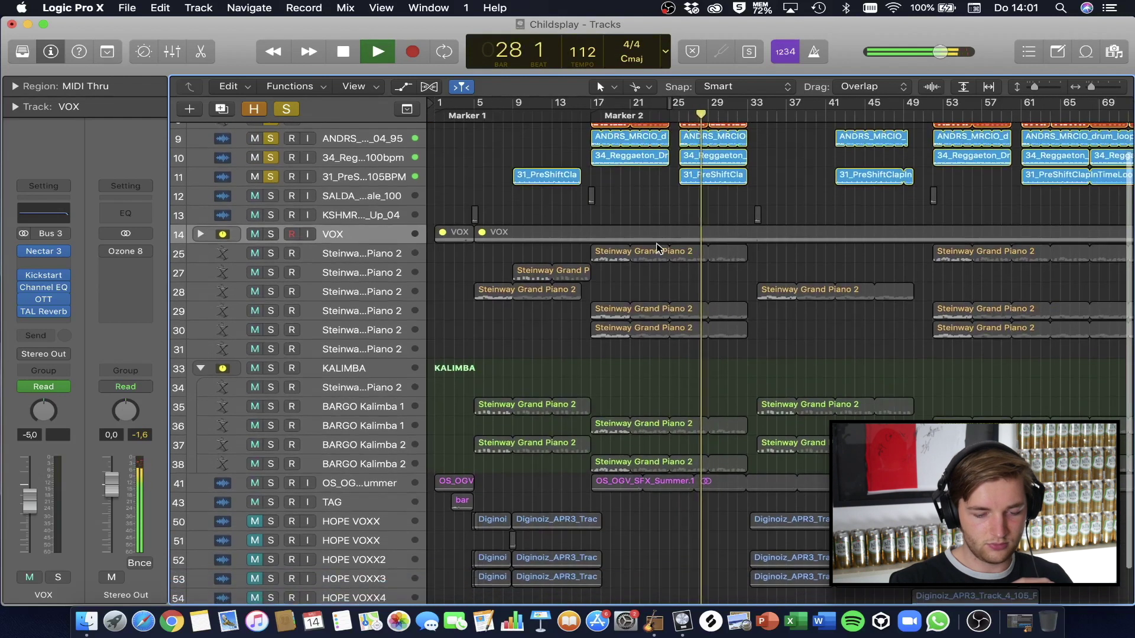
scroll(658, 246, up, 5)
key(space)
scroll(673, 239, up, 3)
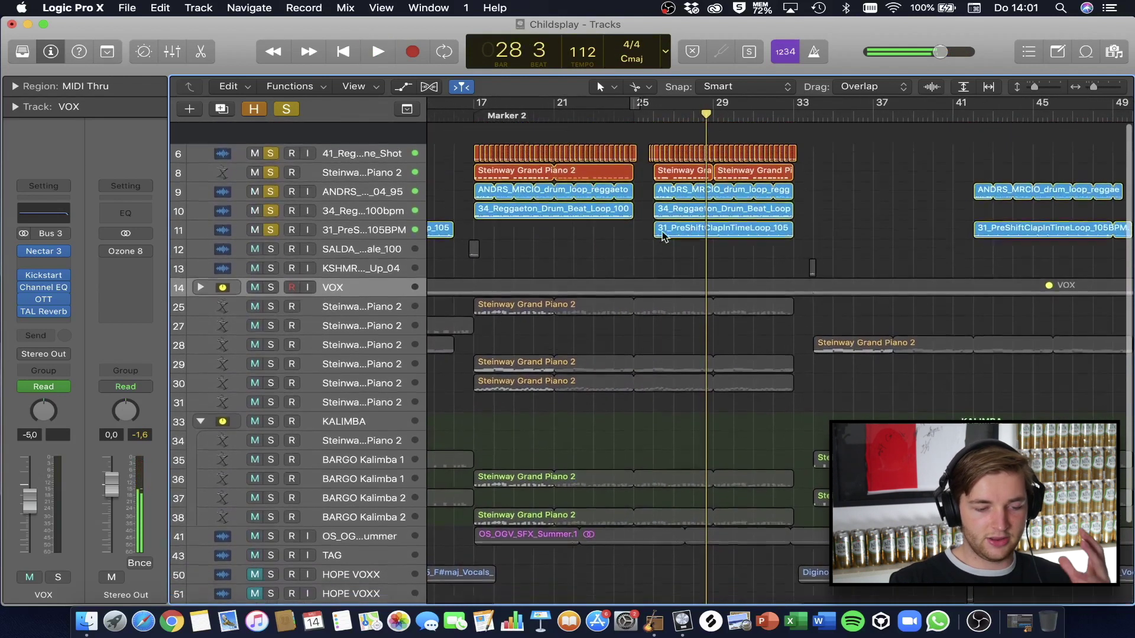
scroll(663, 236, down, 1)
click(286, 109)
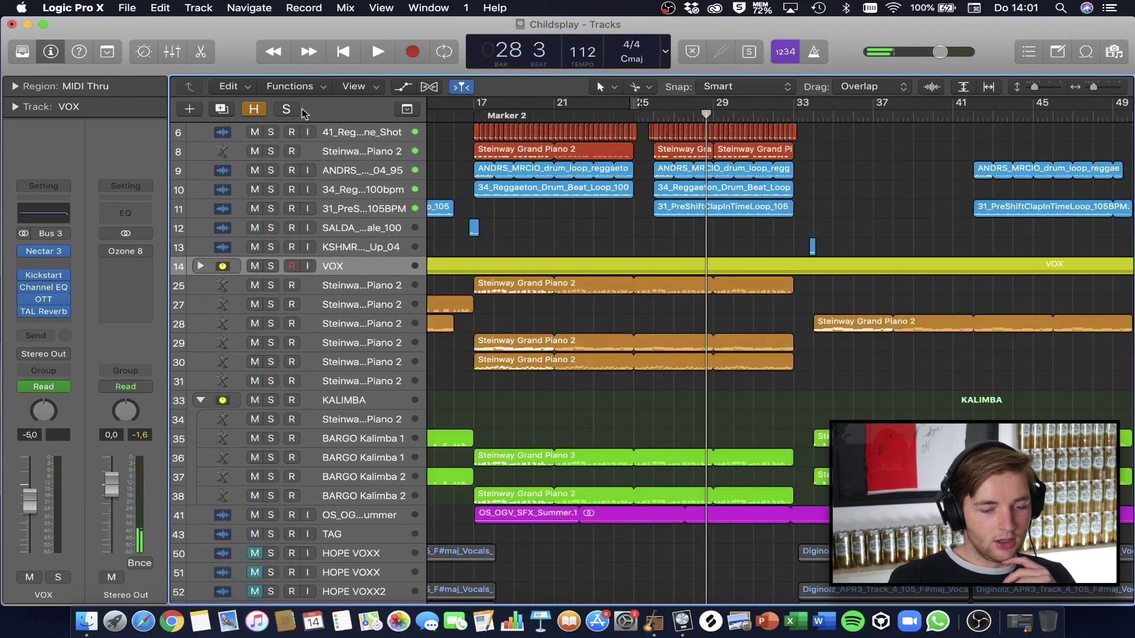
Solo the Steinway Grand Piano 2 track 28, play it from bar 34, then stop and take it out of solo
scroll(729, 278, right, 5)
click(546, 115)
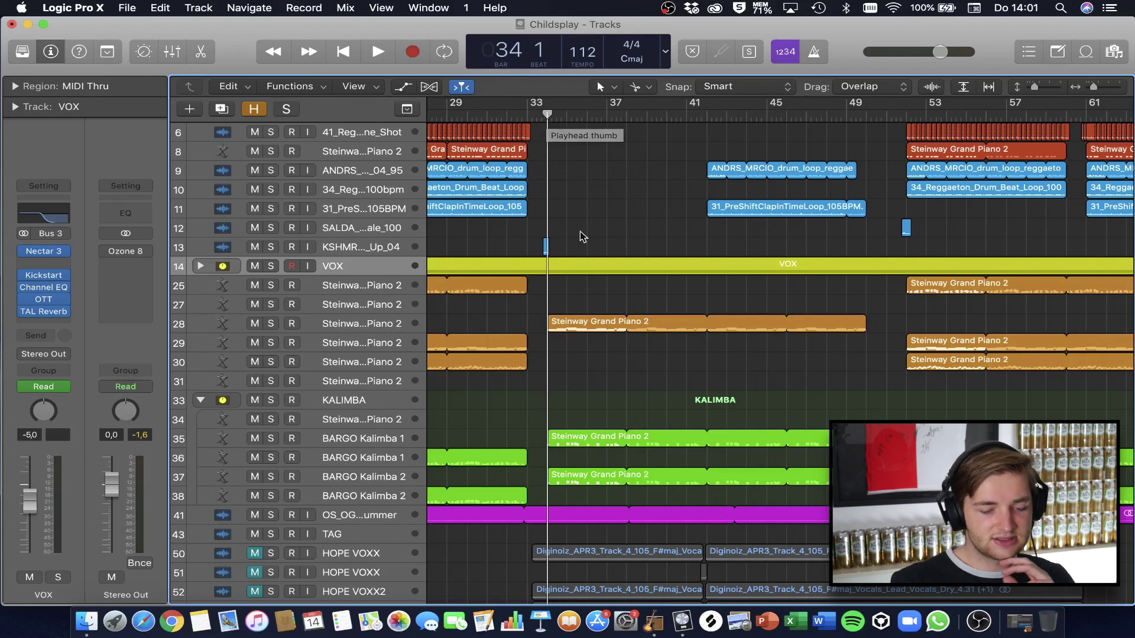
click(578, 325)
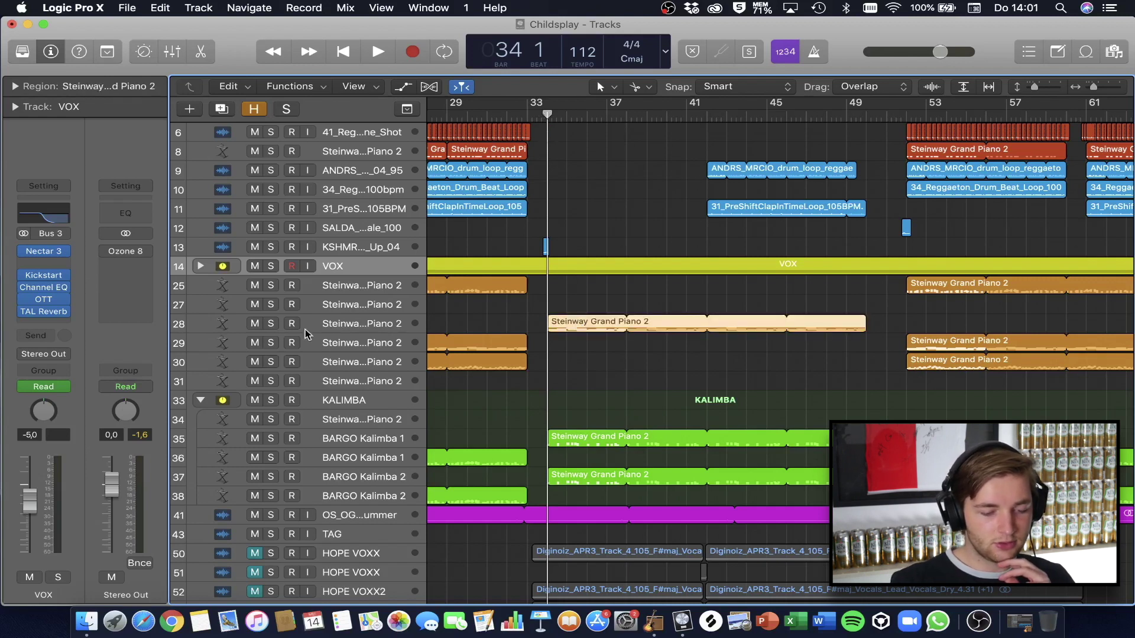
click(271, 324)
click(370, 323)
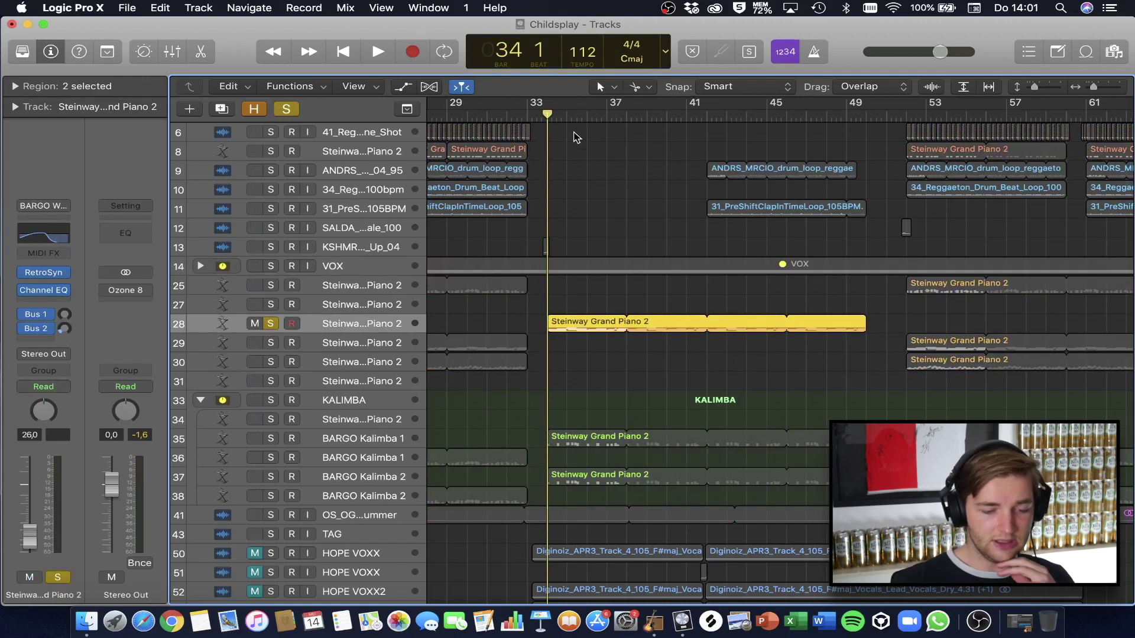
key(super+Right)
key(space)
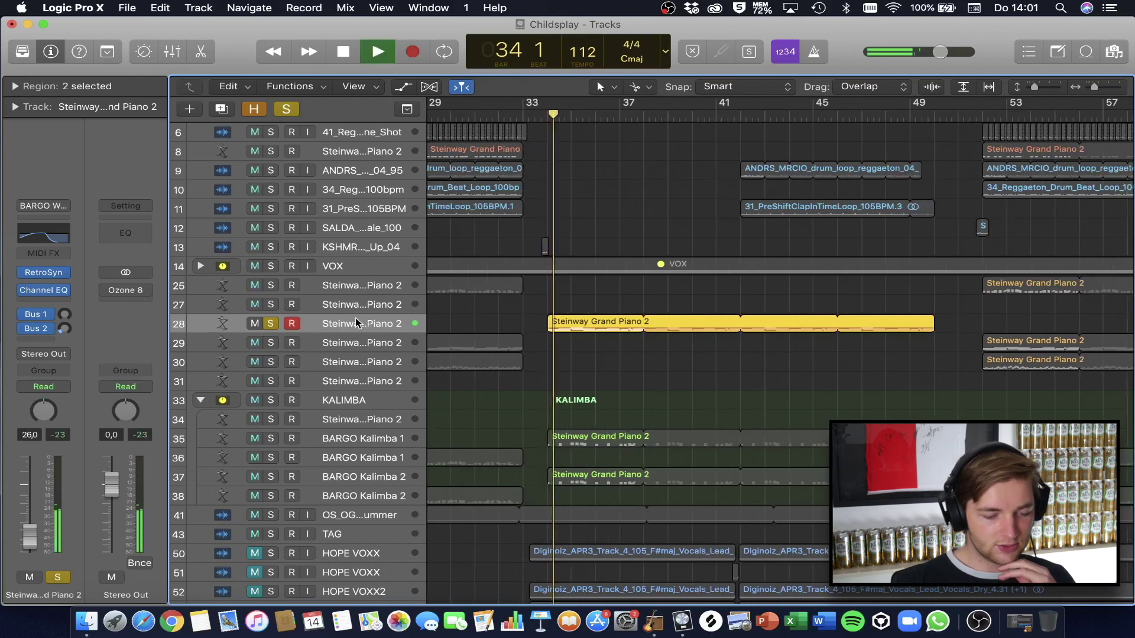
scroll(373, 337, down, 2)
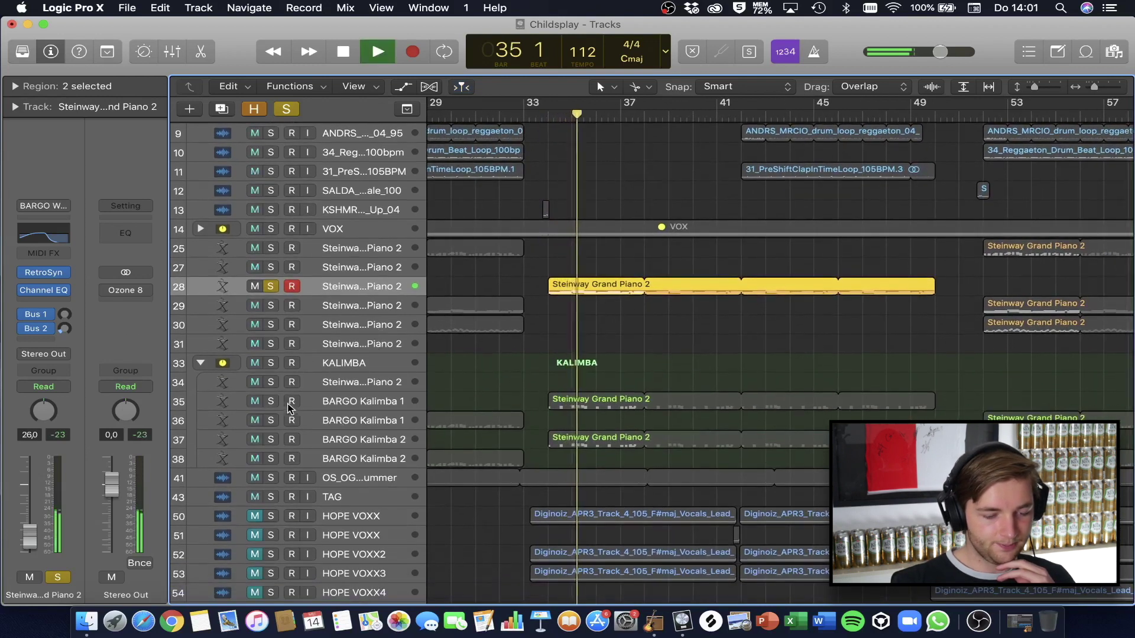
key(space)
click(270, 286)
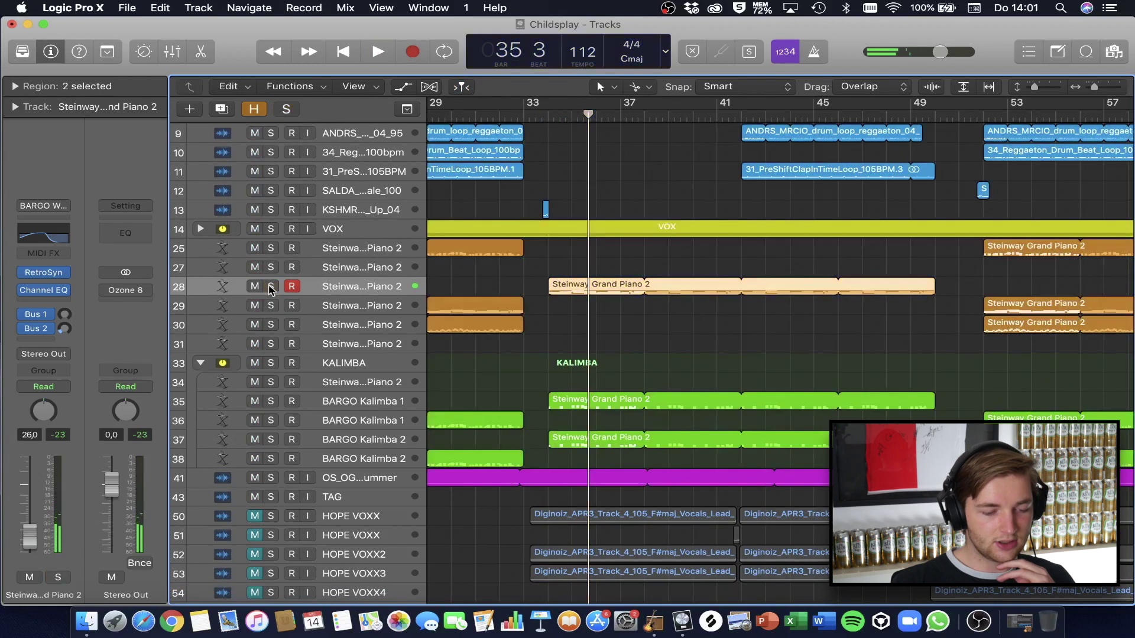
Solo the KALIMBA stack, play it from bar 33 beat 4, then stop and take it out of solo
click(271, 363)
click(544, 115)
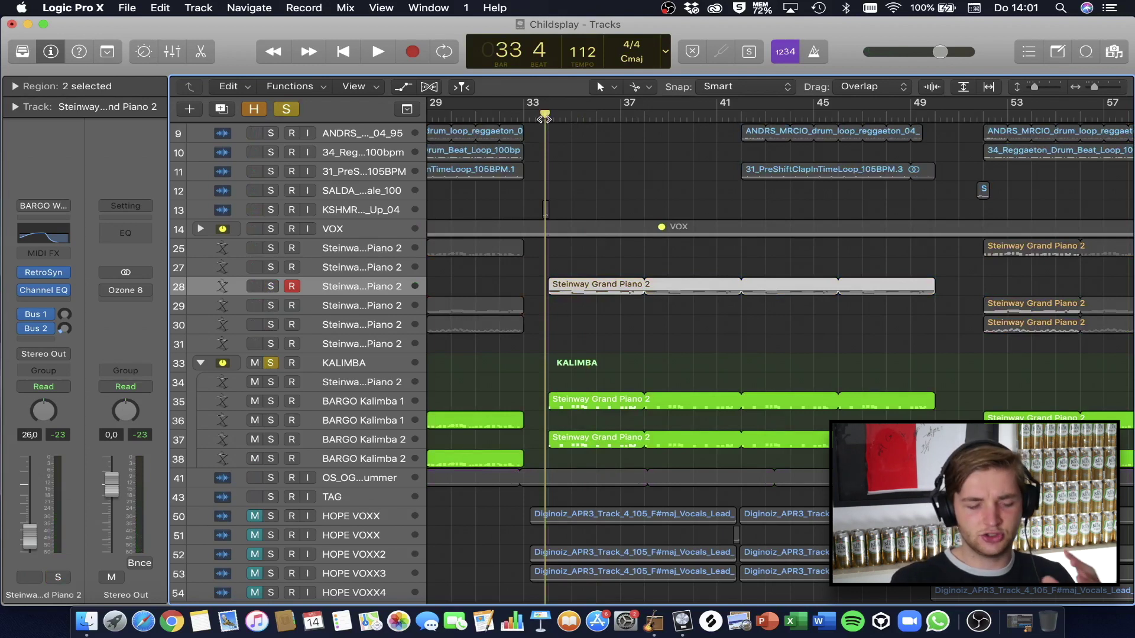
key(space)
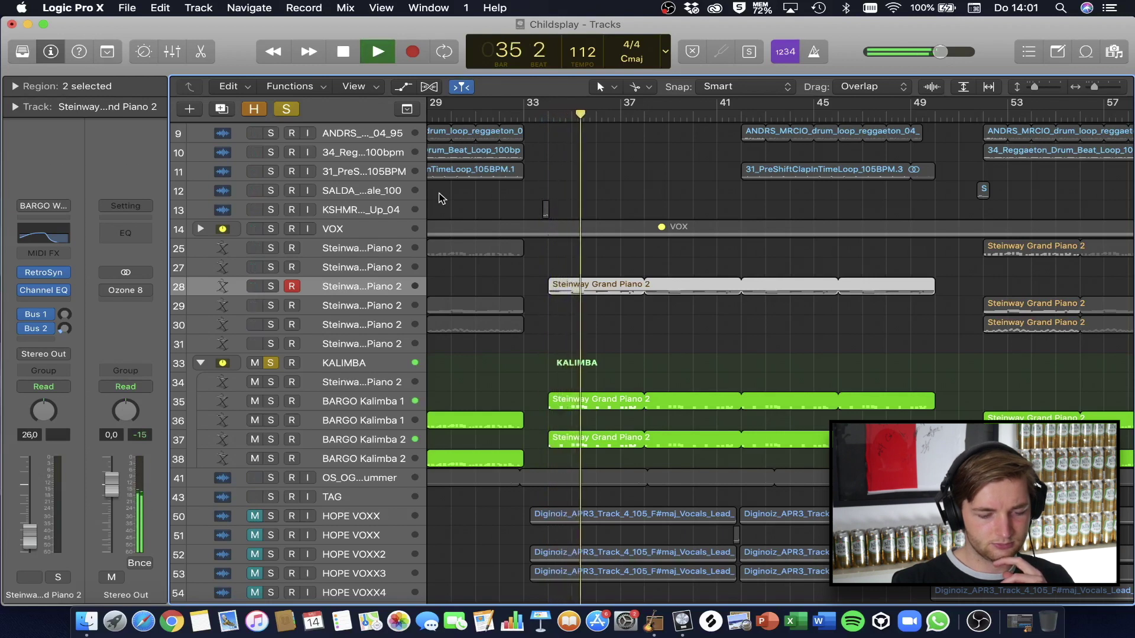
key(space)
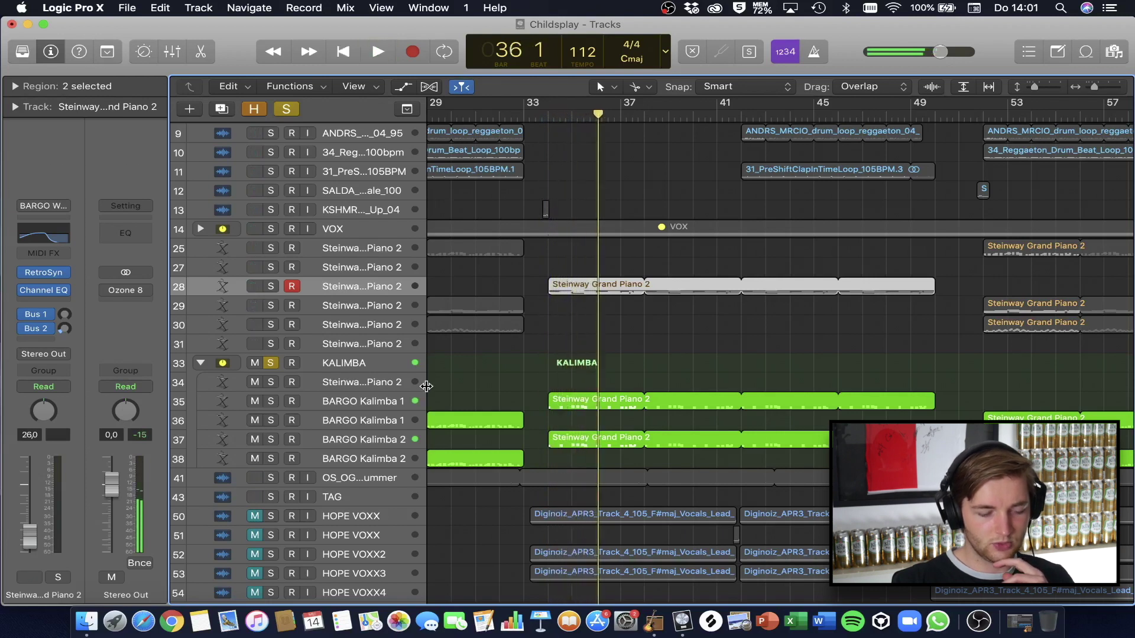
click(270, 363)
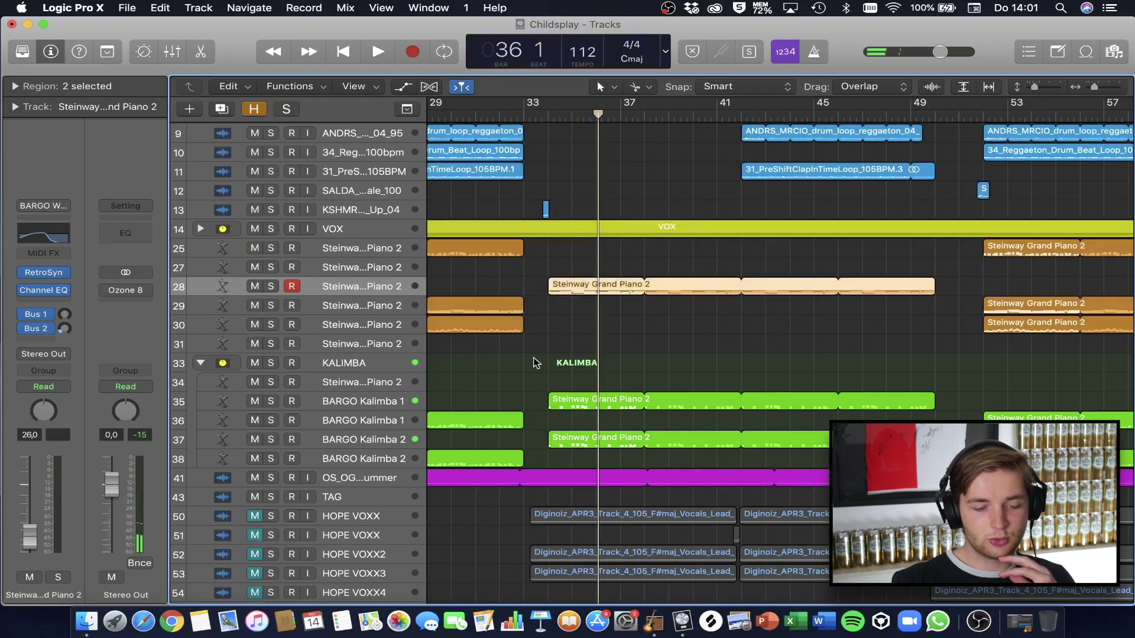
Solo tracks 28 through 38 and play from bar 36, adding the OS_OGV_SFX_Summer track 41 to the solo before stopping
drag(277, 456, 265, 288)
key(space)
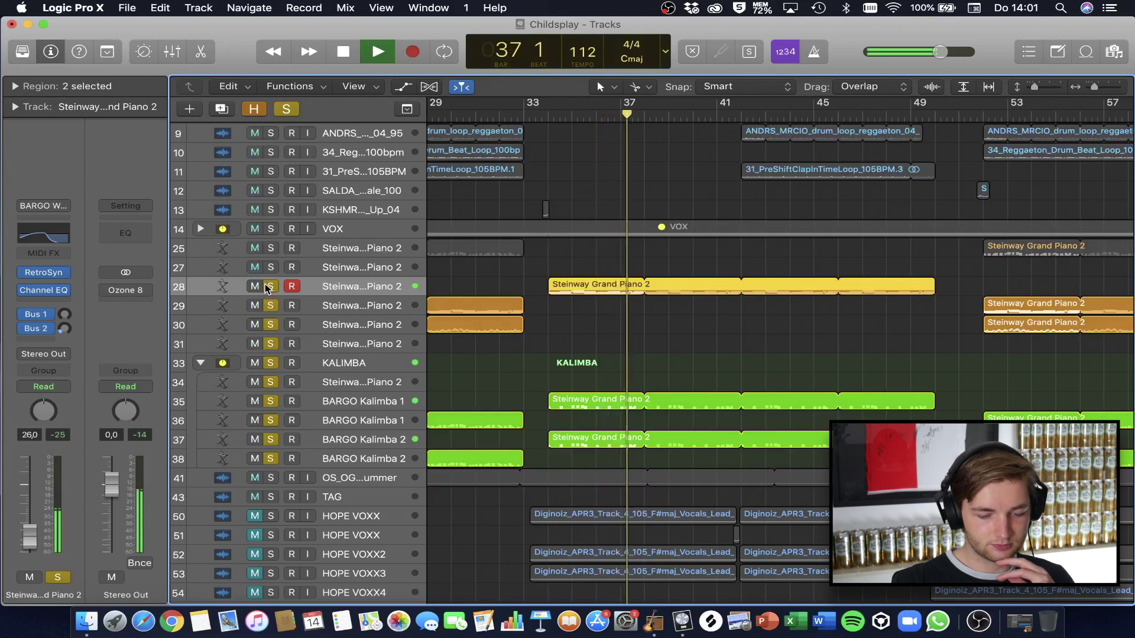
click(271, 478)
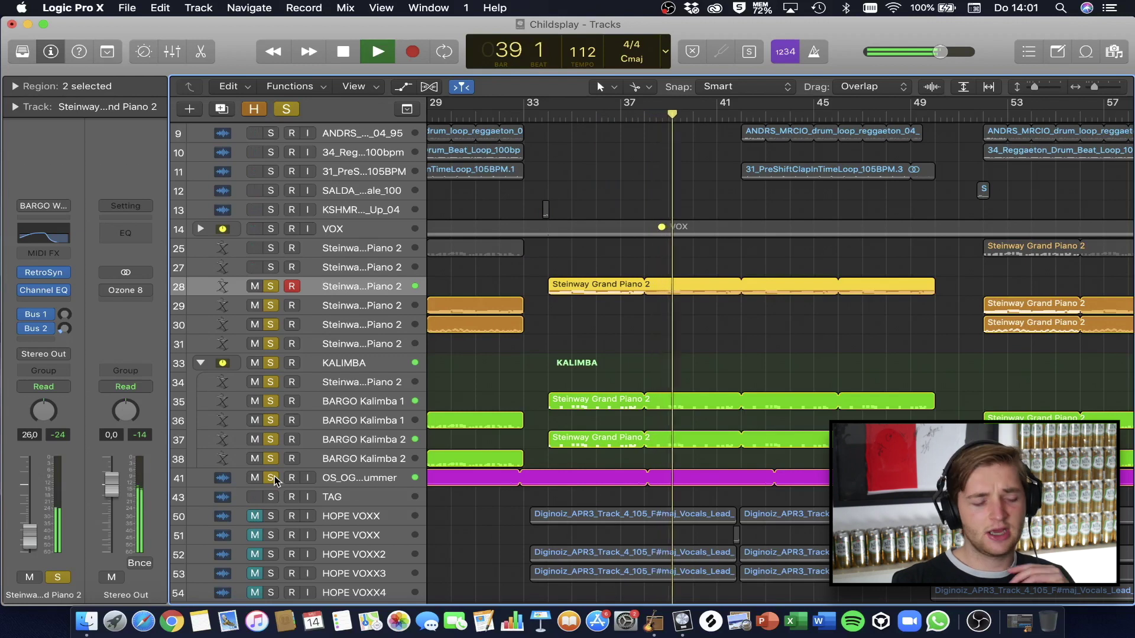
key(space)
Leave only the VOX stack soloed, place the playhead at bar 33 beat 3, and select the stack
click(270, 230)
click(271, 287)
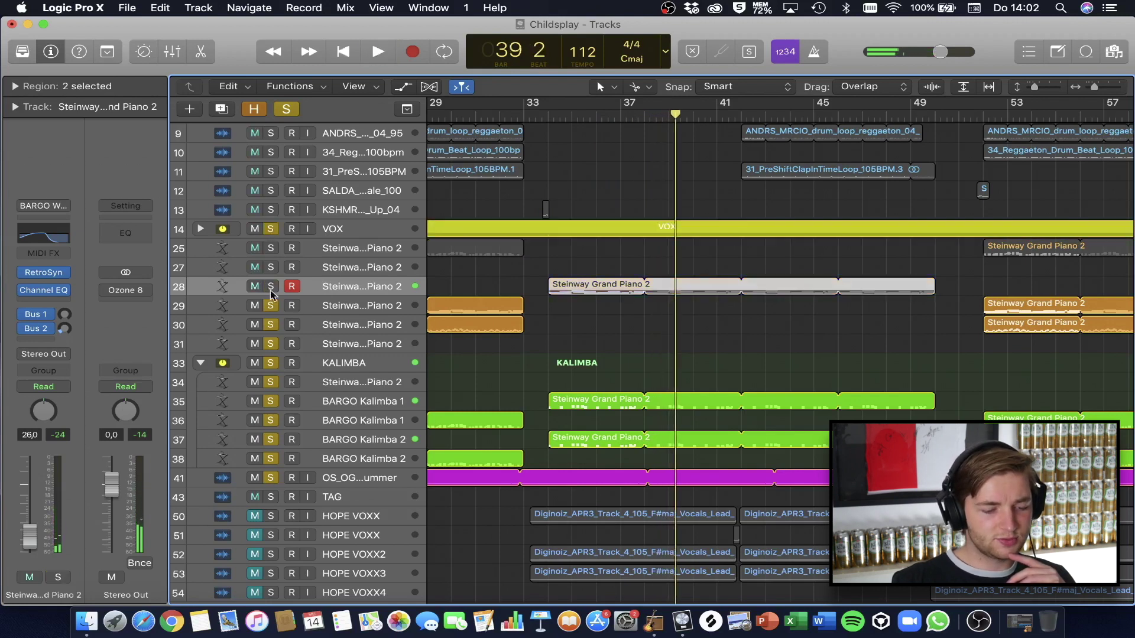
click(566, 155)
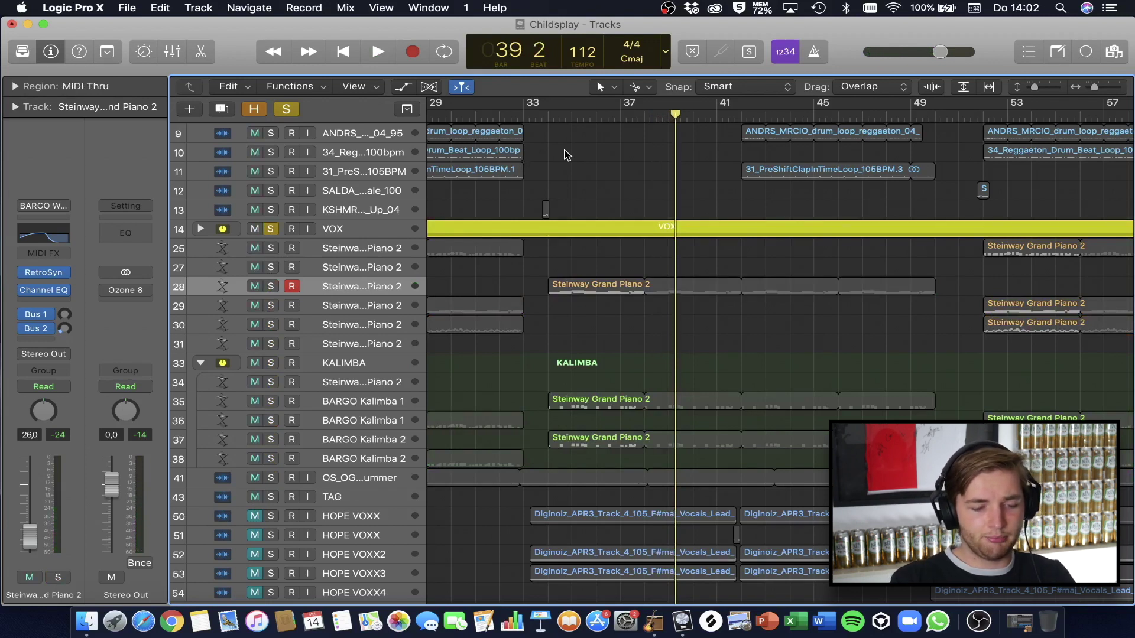
click(539, 115)
click(357, 229)
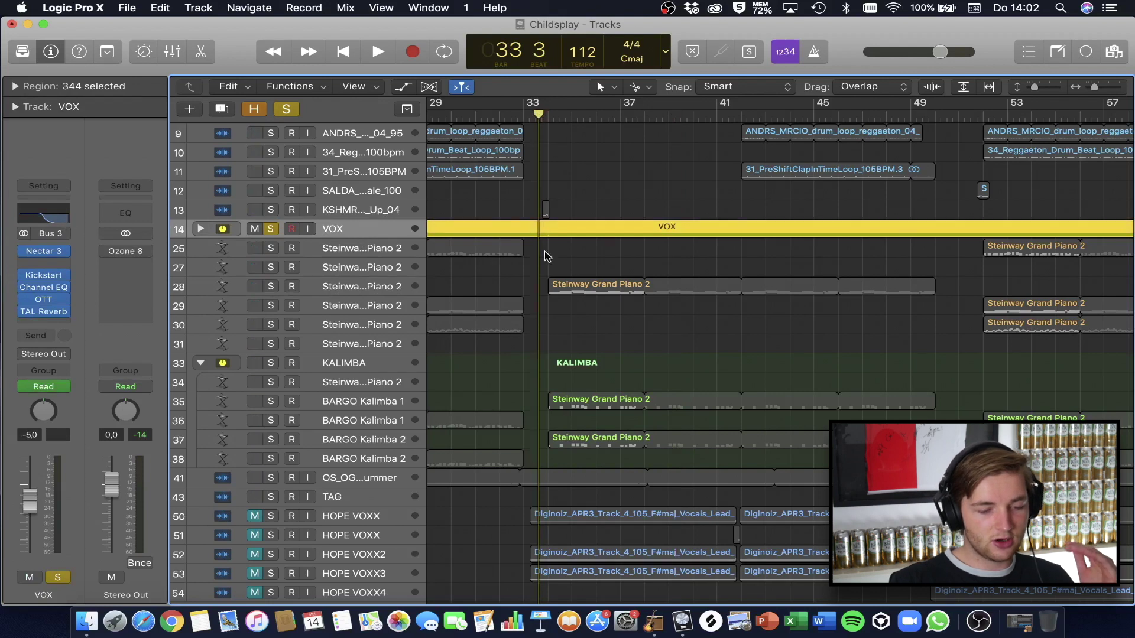
Show the VOX stack's automation enlarged, play from around bar 32, and display its Channel EQ High Cut Frequency curve
key(a)
key(super+Down)
key(super+Down)
key(super+Down)
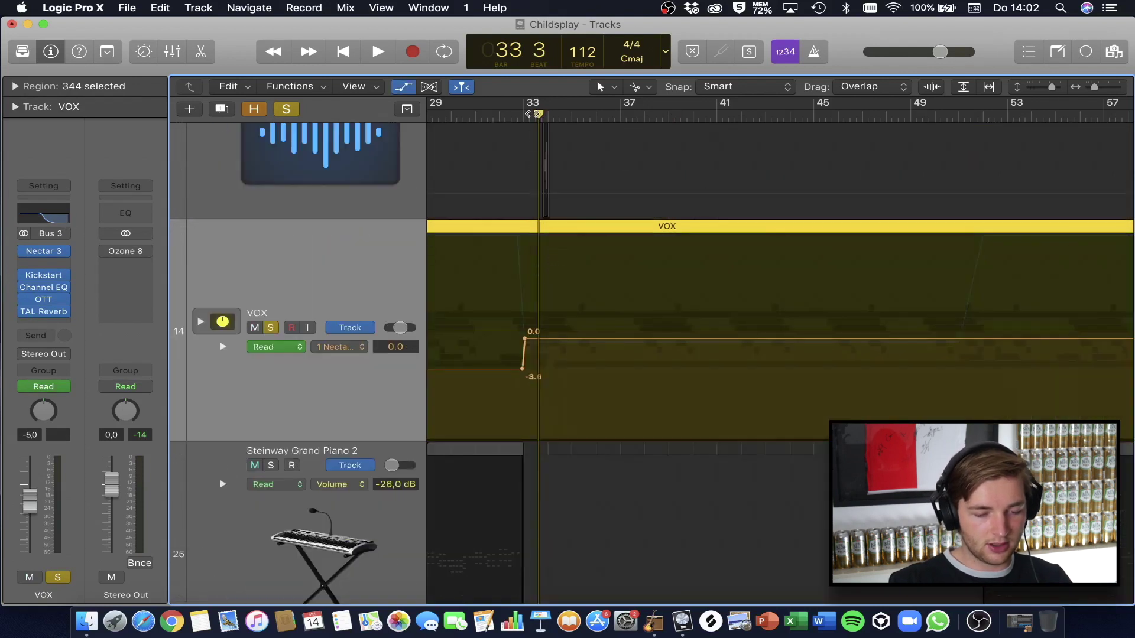
double_click(507, 120)
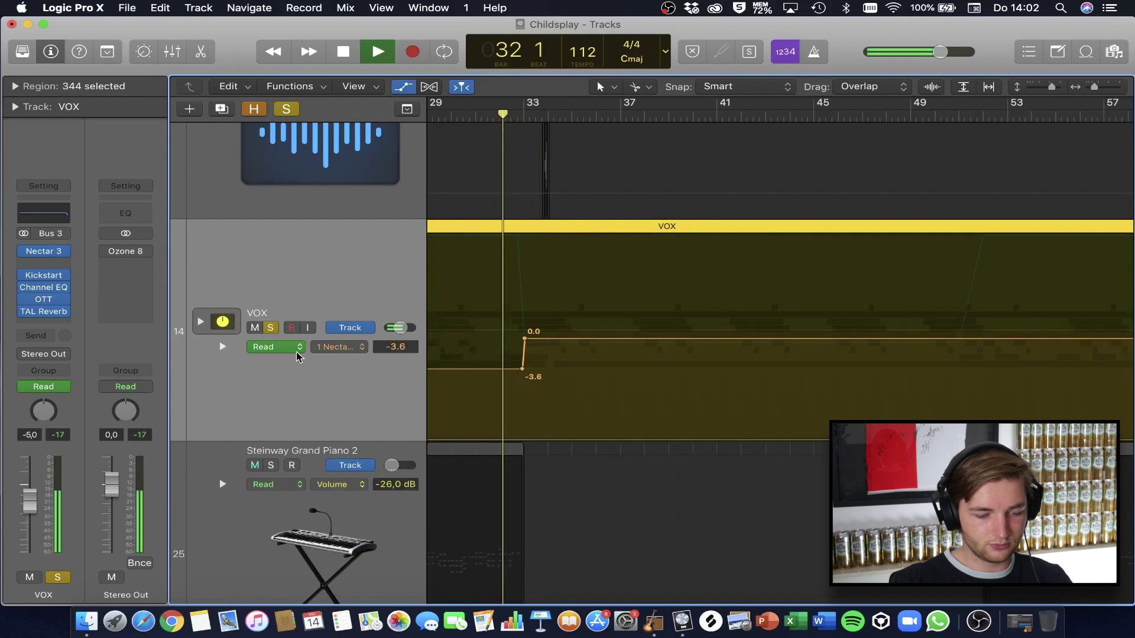
click(345, 348)
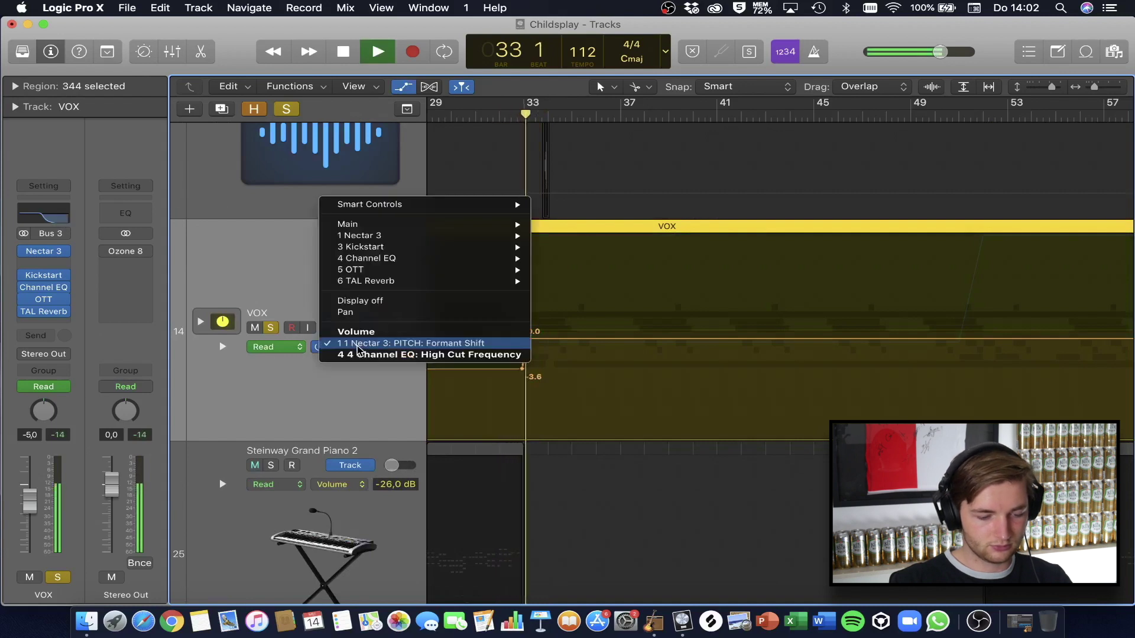
click(393, 356)
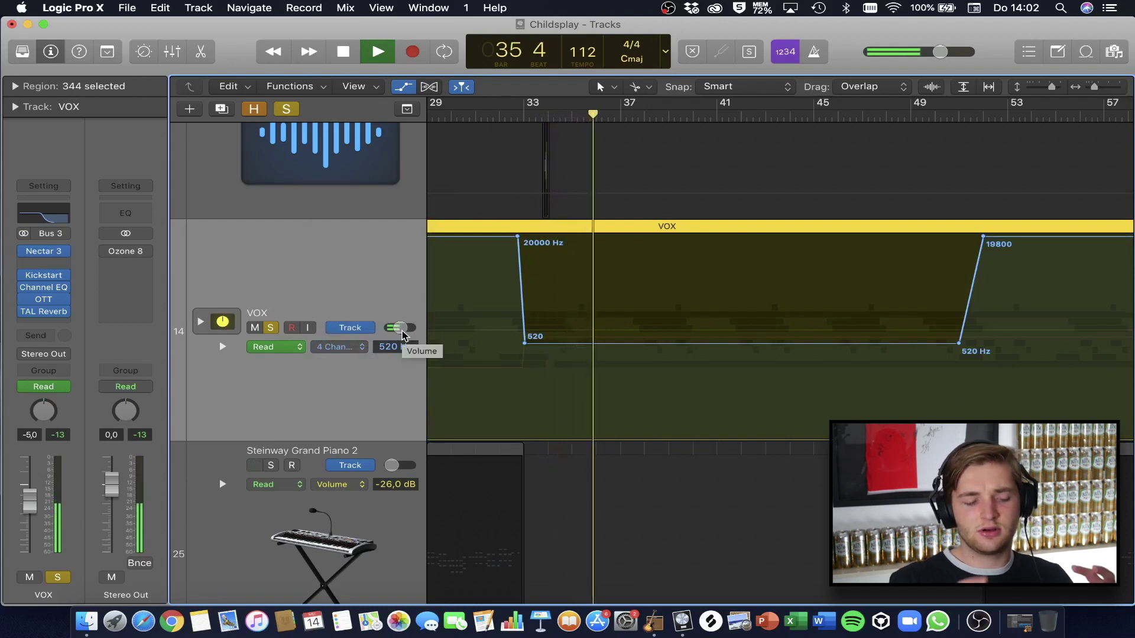
Take the VOX stack out of solo, return to the full arrangement without automation, and follow playback to bar 42
click(270, 328)
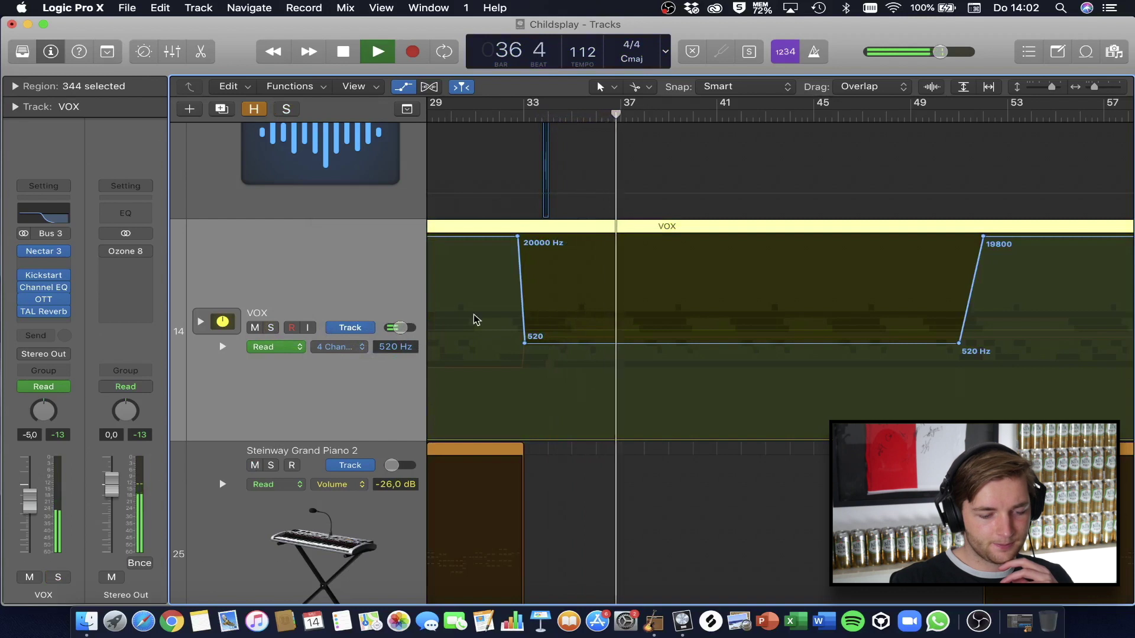
key(z)
click(739, 300)
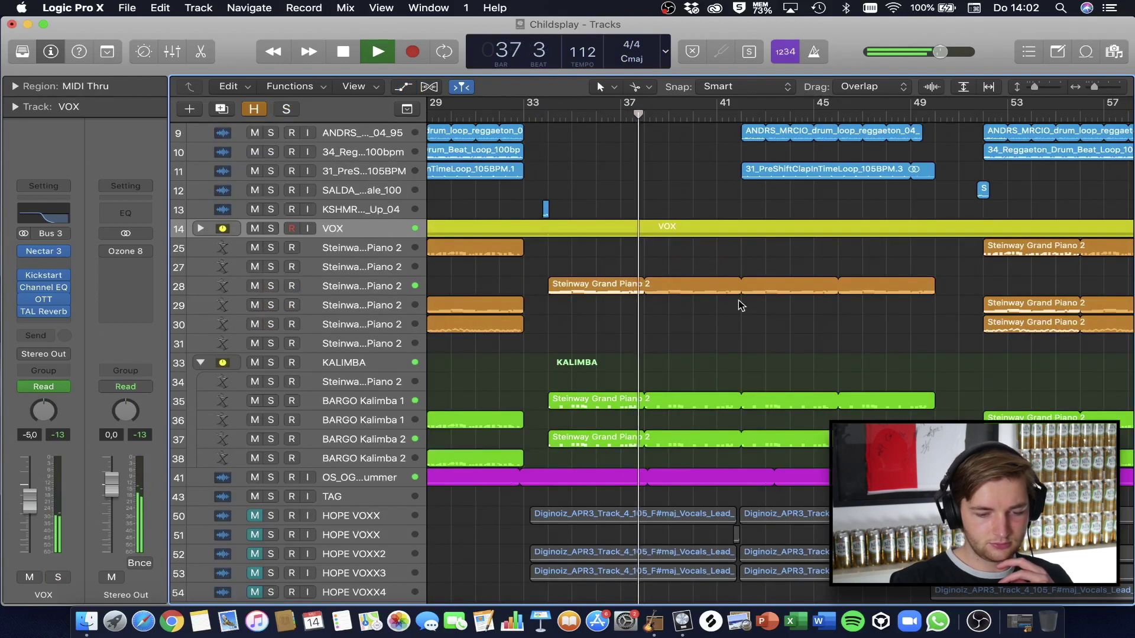
scroll(738, 312, right, 5)
scroll(739, 312, right, 5)
scroll(736, 311, up, 2)
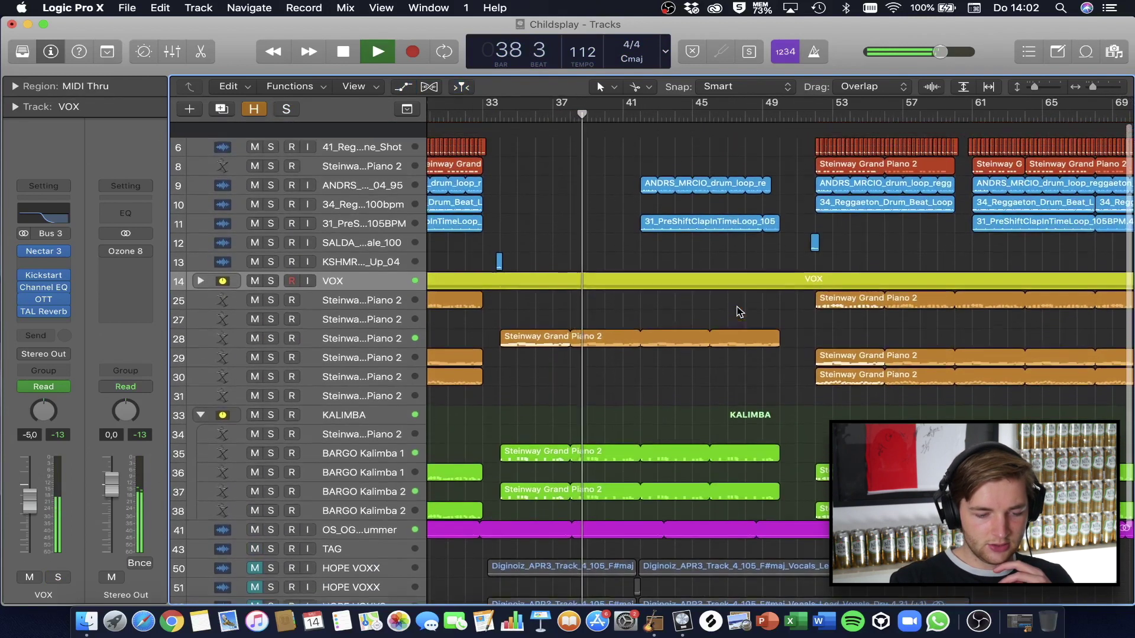
scroll(736, 312, left, 3)
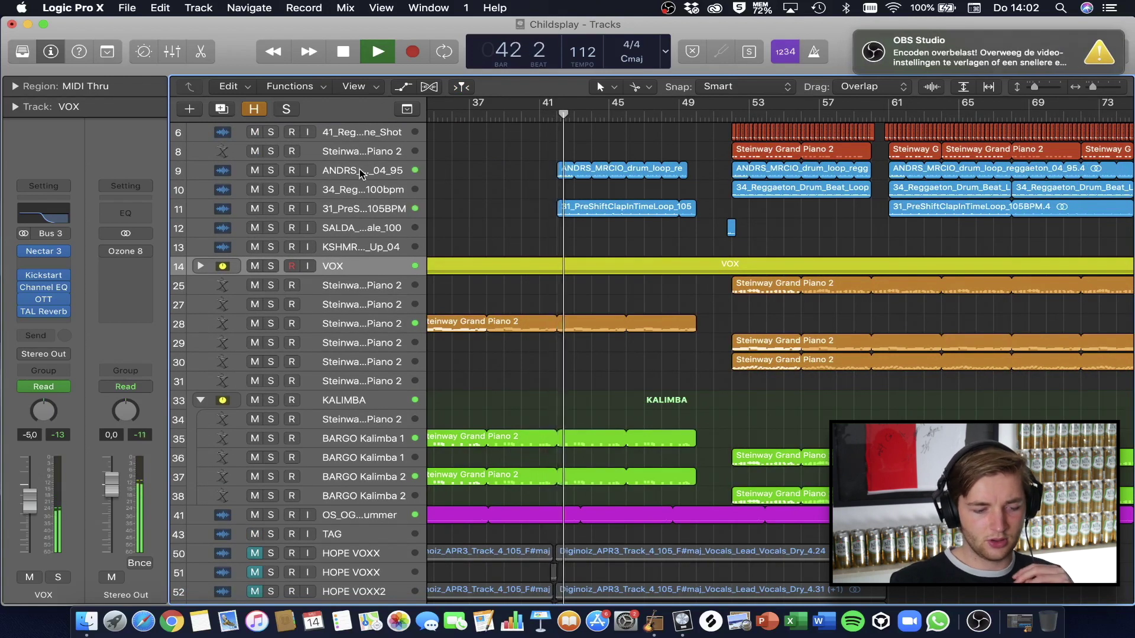
Show the channel effects of drum loop track 9 and clap loop track 11 during playback
click(378, 171)
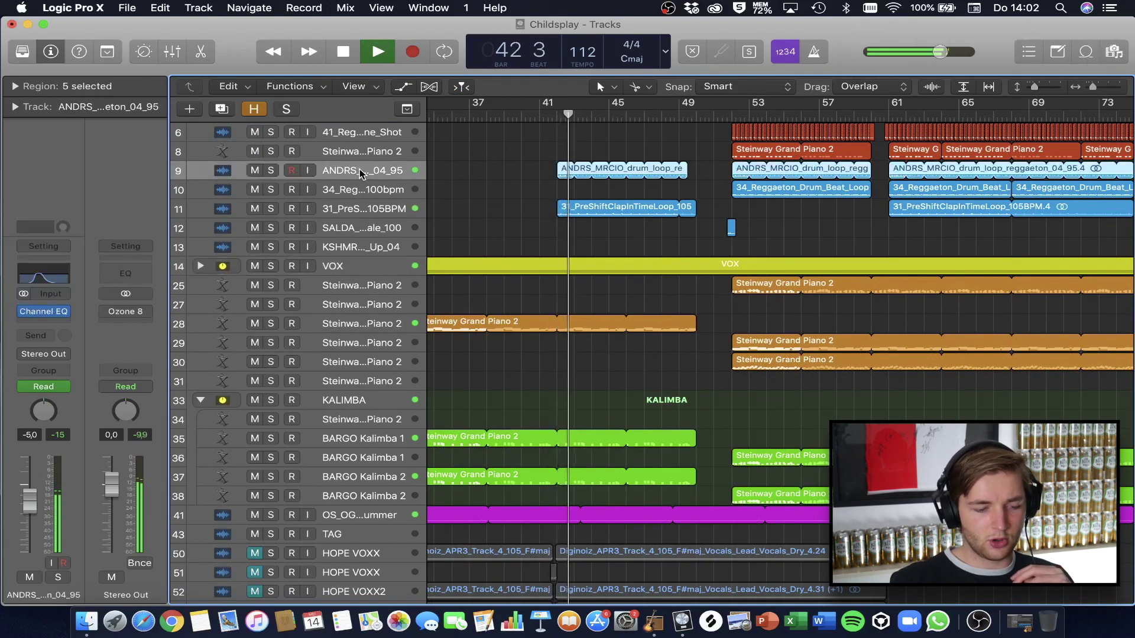
click(364, 209)
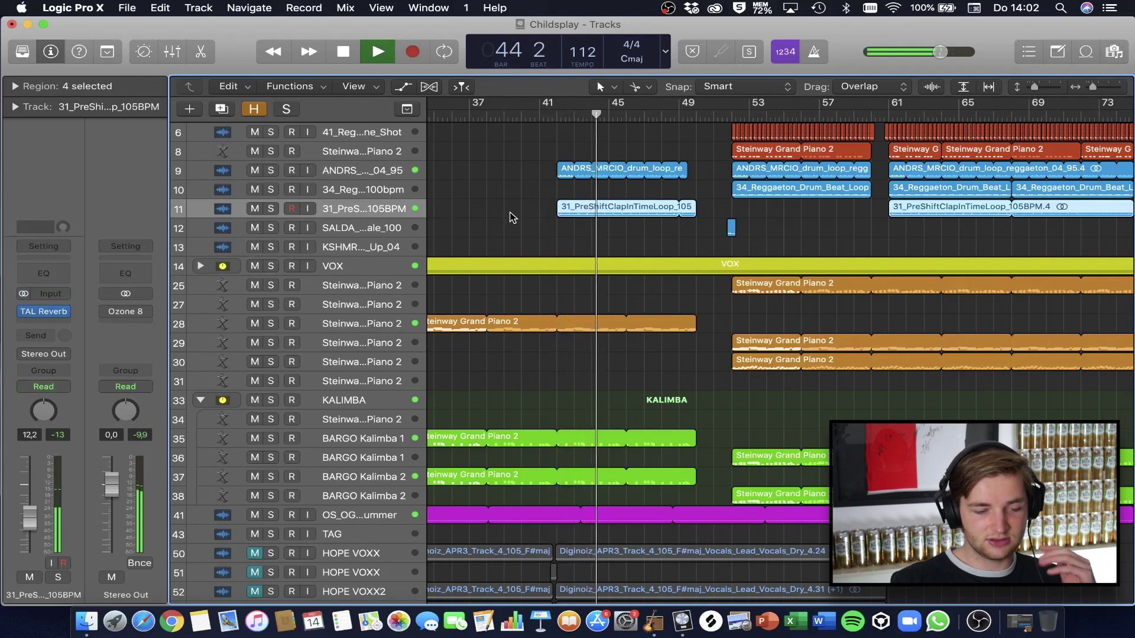
scroll(519, 222, right, 2)
scroll(520, 231, down, 1)
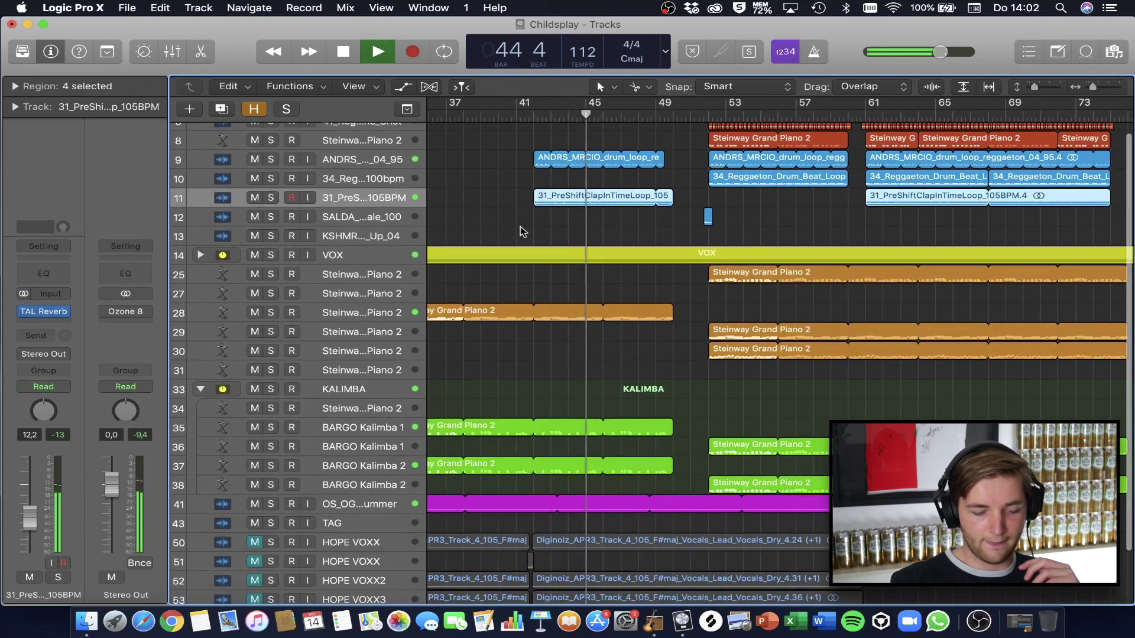
Skip playback ahead to around bar 49, stop it, and bring the arrangement's final section from bar 52 into view
click(657, 113)
scroll(660, 115, right, 4)
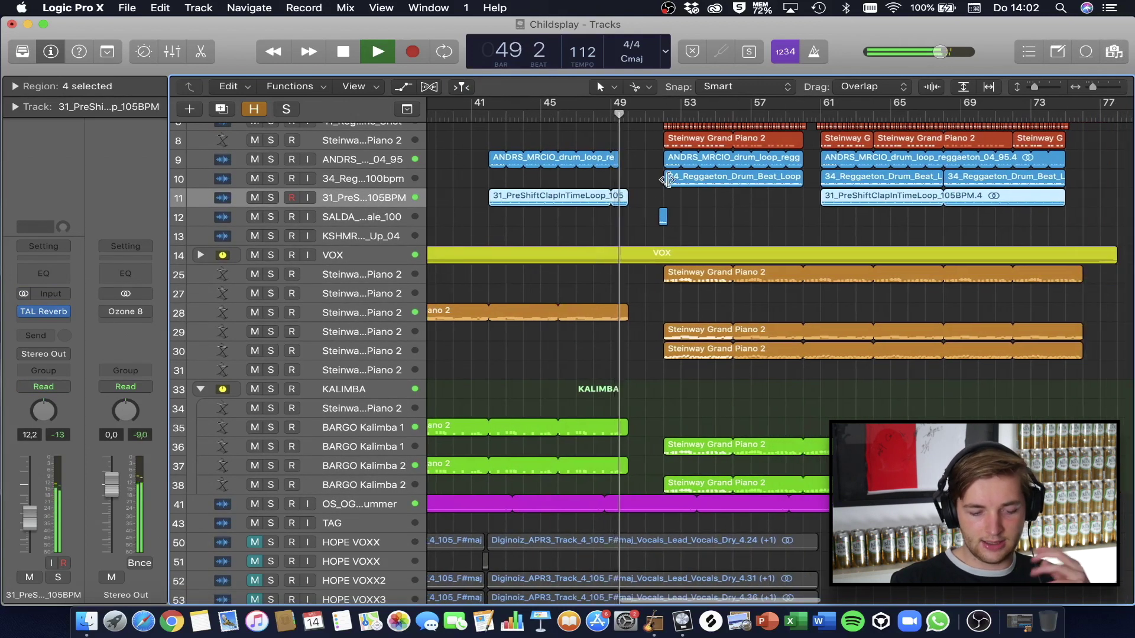
key(Return)
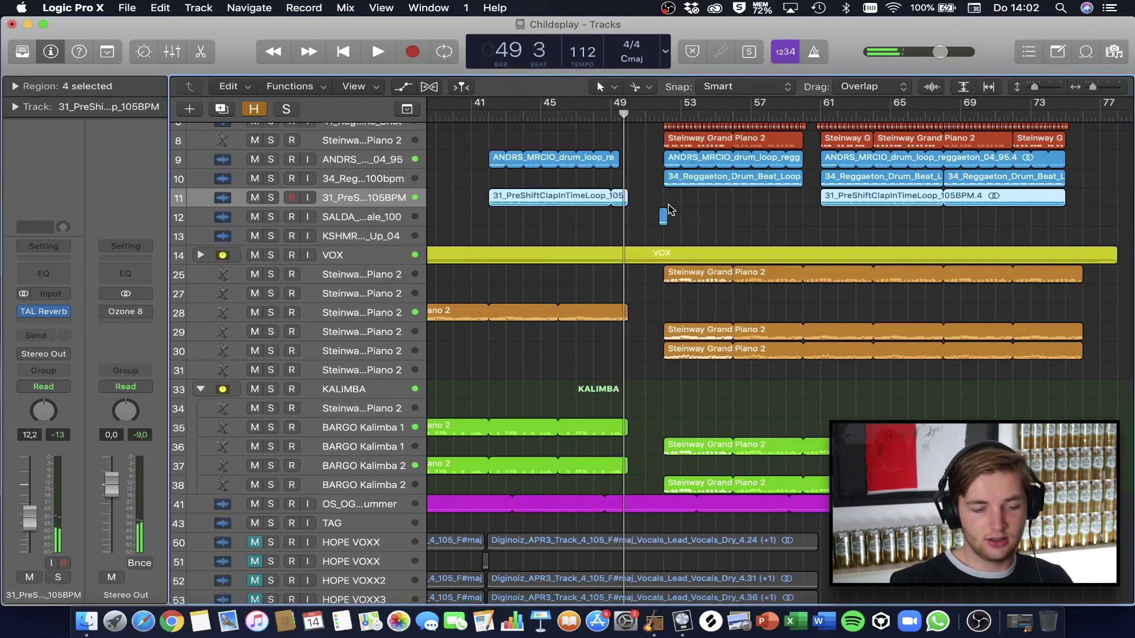
click(784, 220)
scroll(785, 218, right, 5)
scroll(785, 219, up, 1)
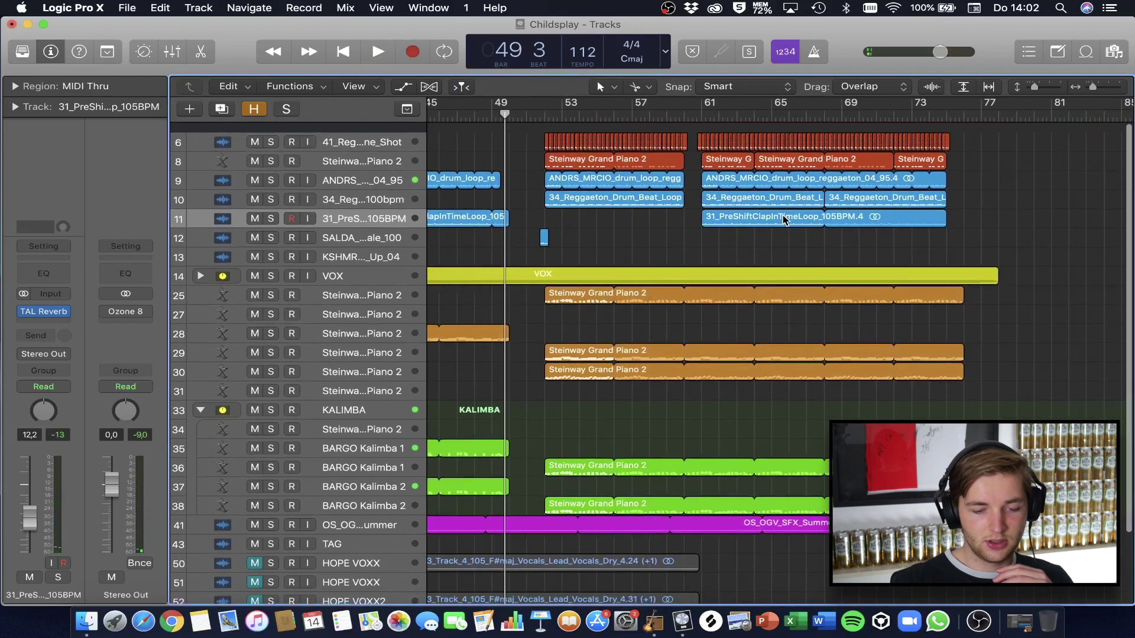
Place the playhead at bar 68 and look over the arrangement from its opening through its ending, including the HOPE VOXX tracks
click(823, 114)
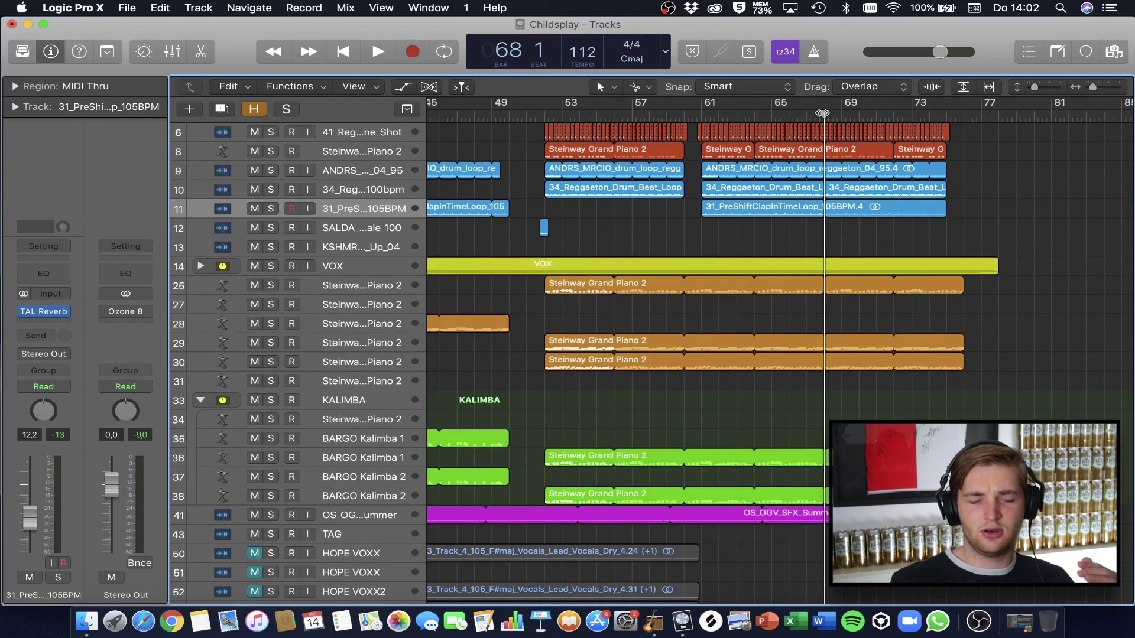
scroll(870, 141, right, 3)
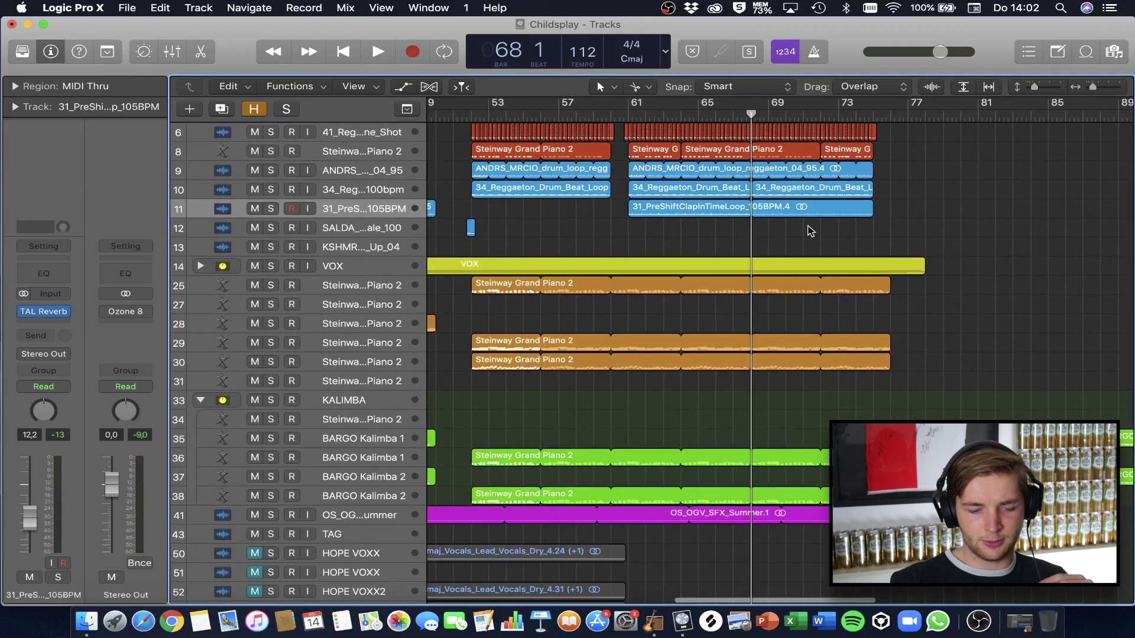
scroll(810, 231, right, 5)
scroll(810, 231, left, 2)
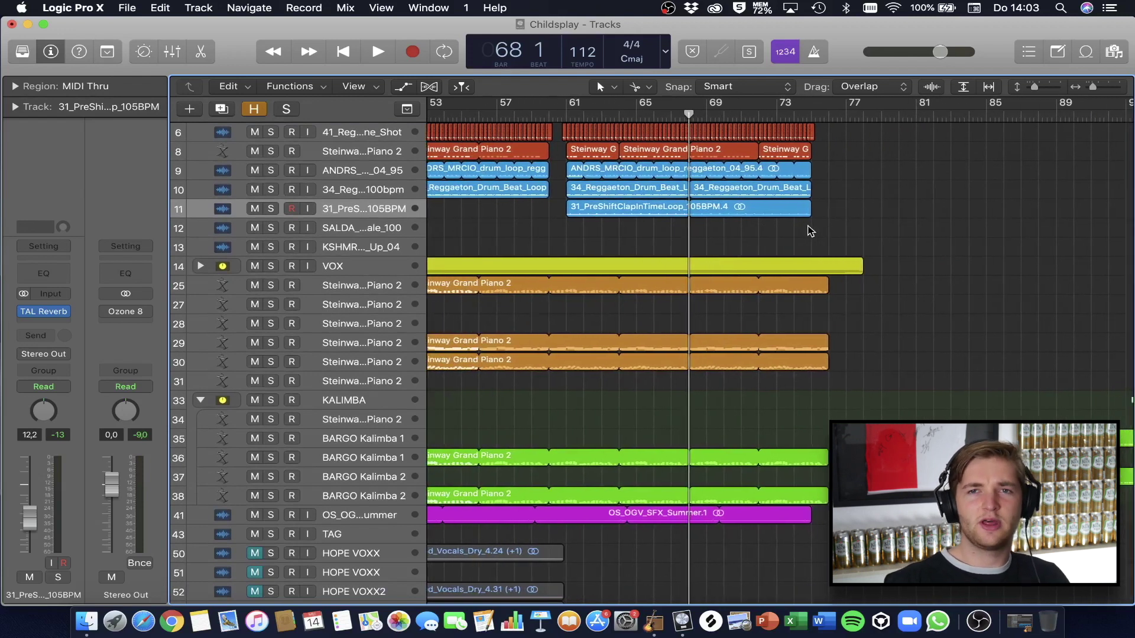
scroll(720, 284, down, 6)
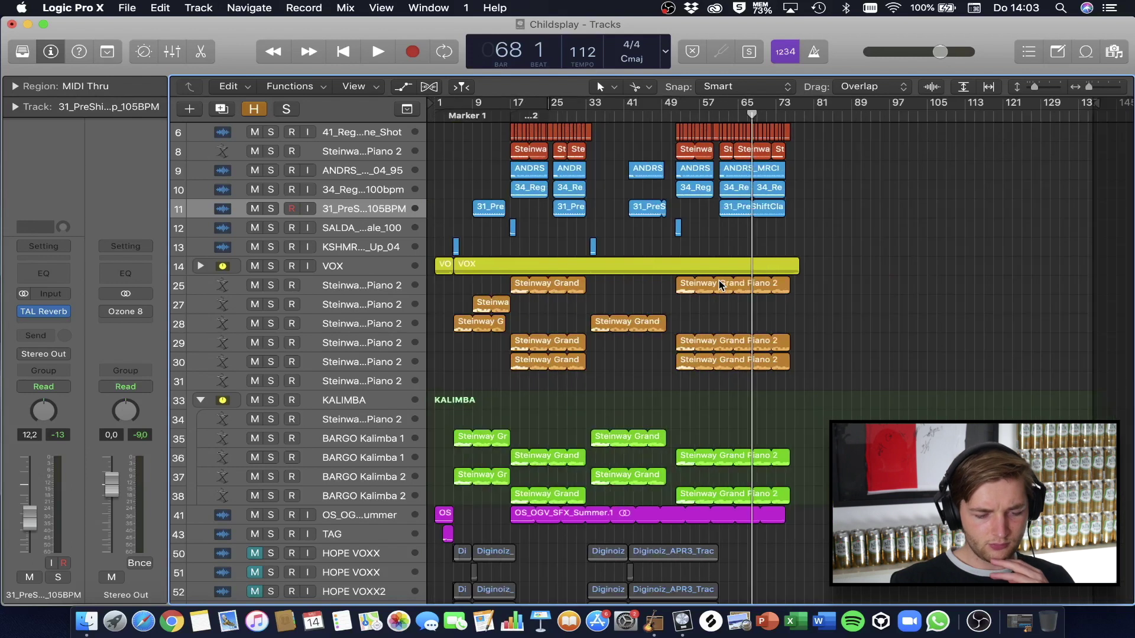
scroll(651, 284, down, 1)
scroll(651, 284, up, 2)
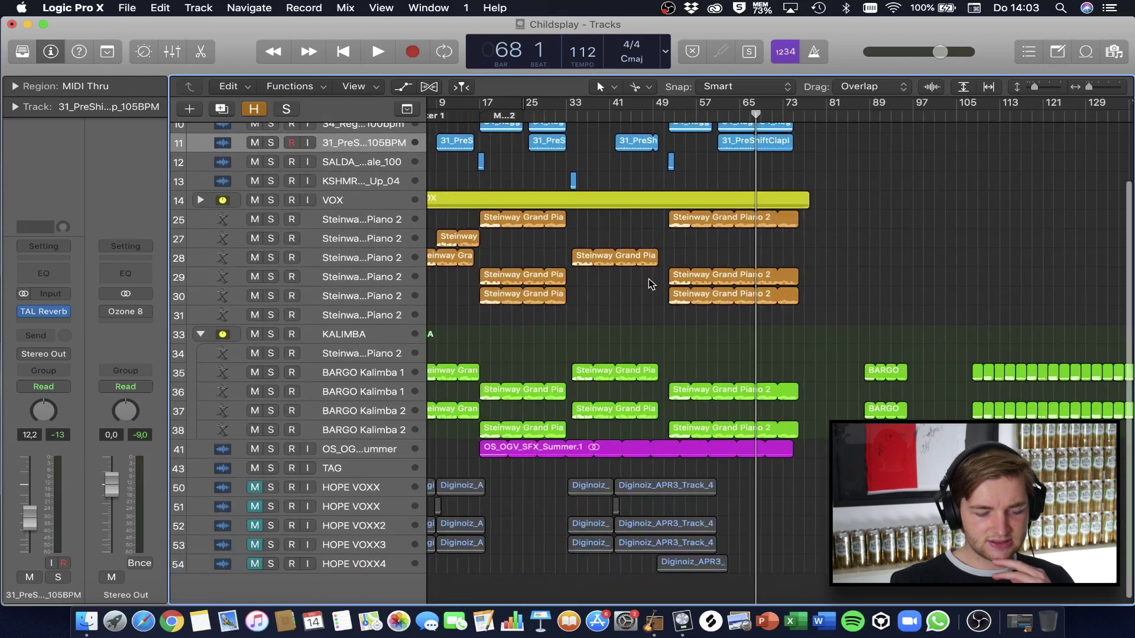
scroll(650, 285, up, 3)
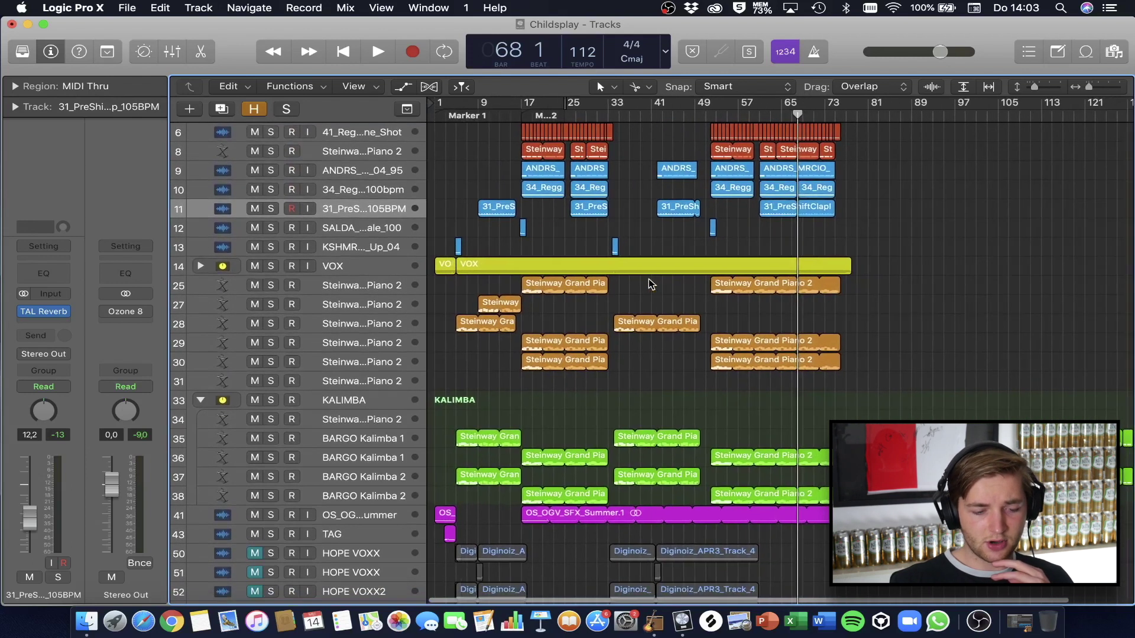
scroll(650, 284, up, 1)
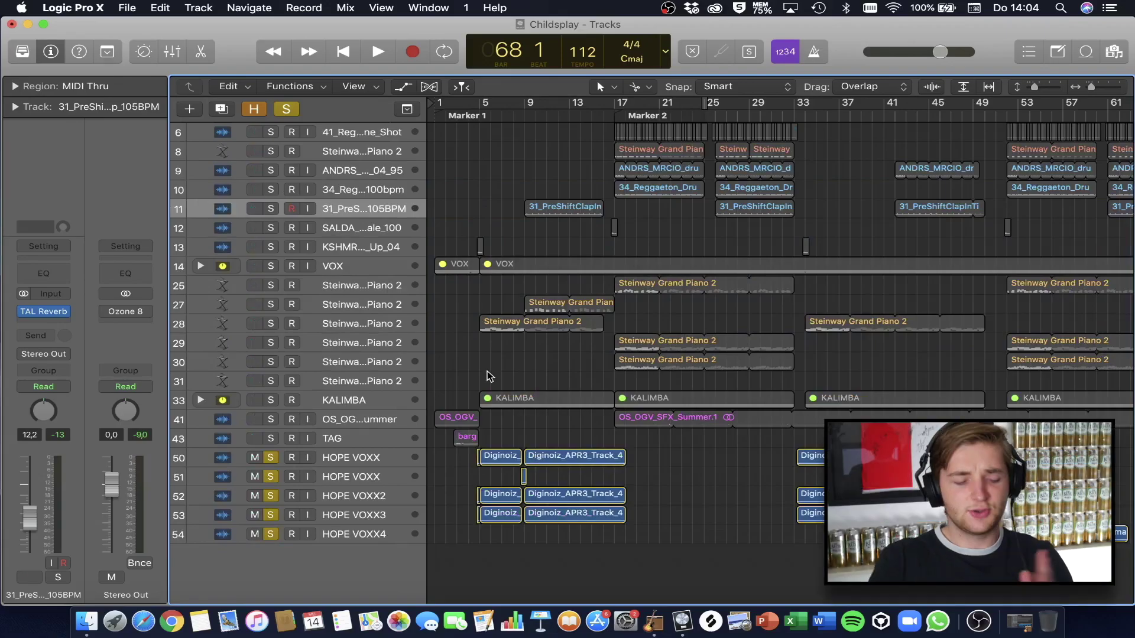
Take tracks 51 to 54 out of solo, select HOPE VOXX track 50, and place the playhead at bar 4 beat 3
key(super+Right)
key(super+Right)
key(super+Right)
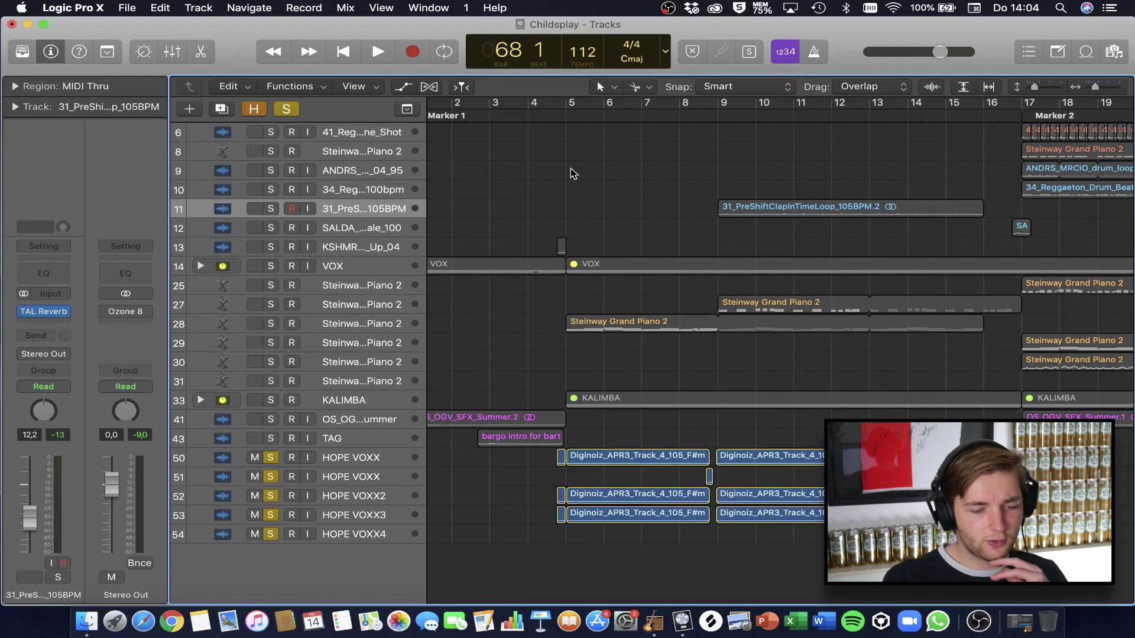
click(547, 115)
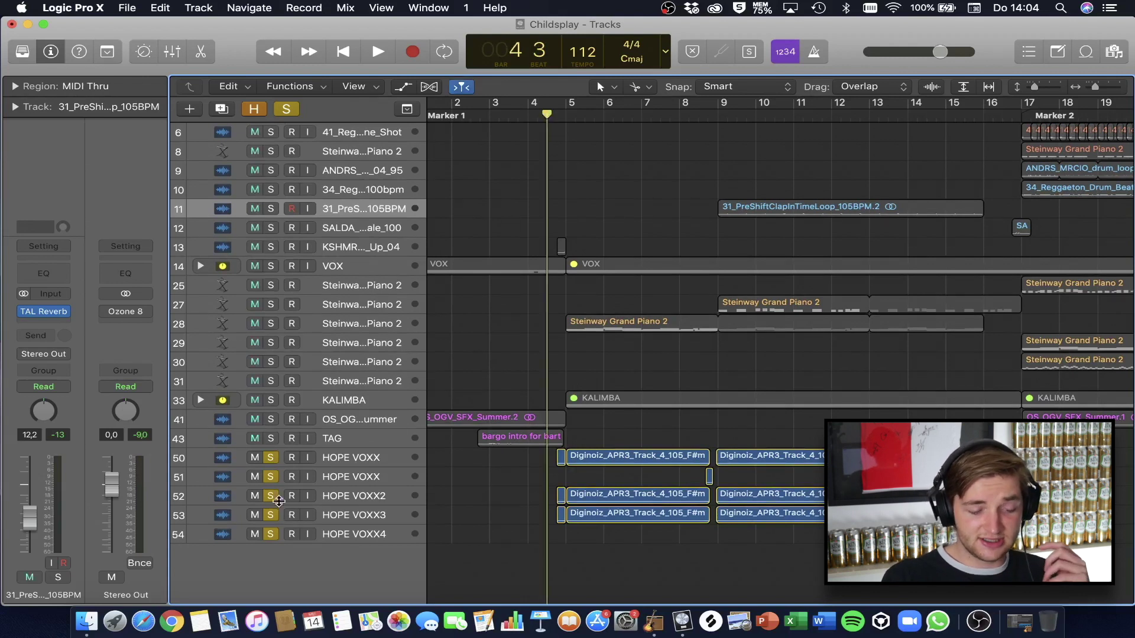
drag(271, 482, 269, 529)
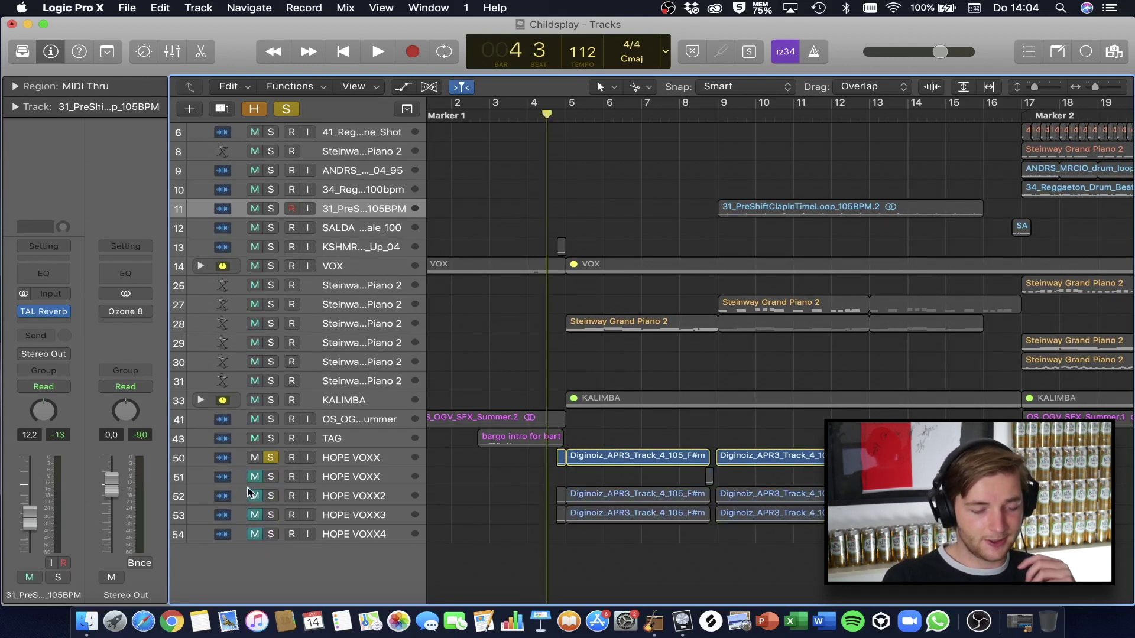
click(377, 457)
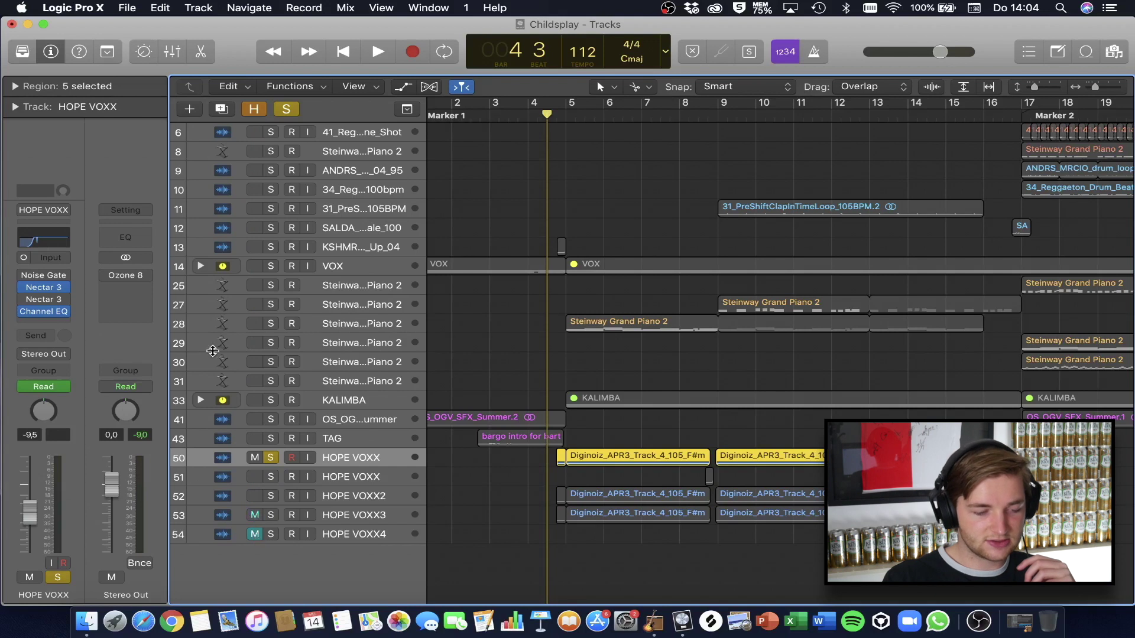
Play HOPE VOXX track 50 dry from bar 4, with Nectar 3 and Channel EQ bypassed and the regions' transposition removed
click(24, 287)
click(22, 314)
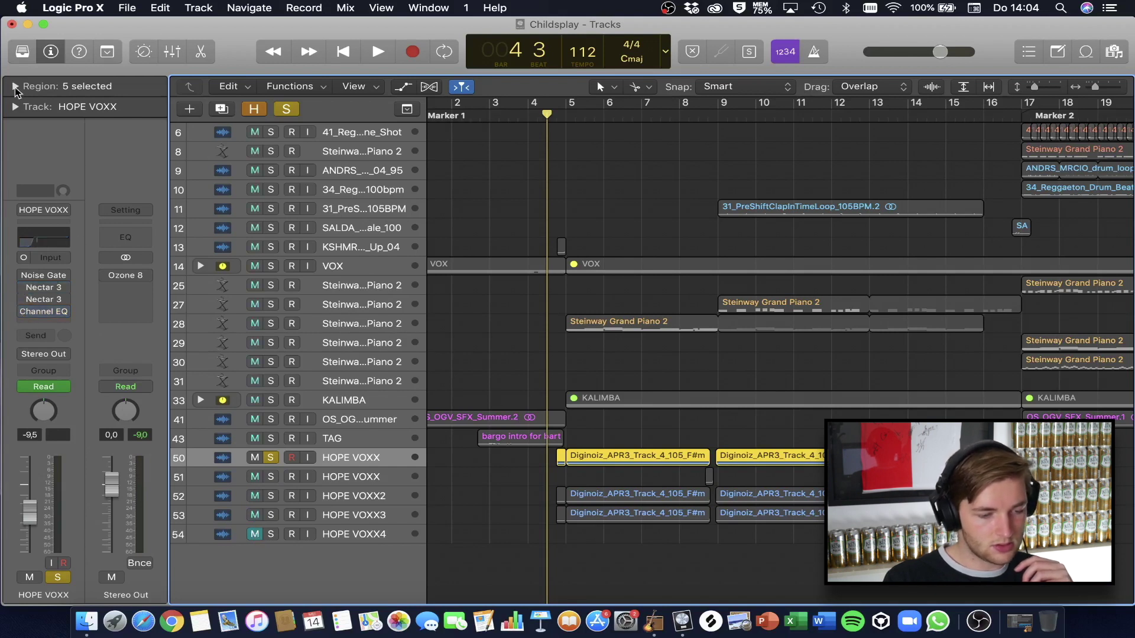
click(14, 86)
drag(89, 155, 88, 157)
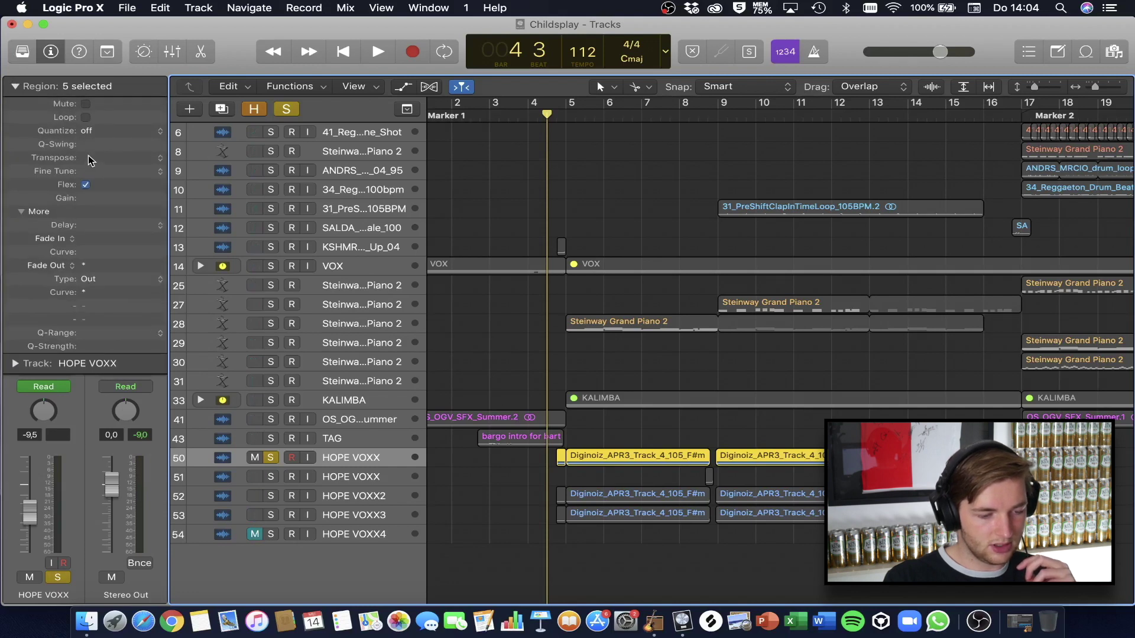
key(space)
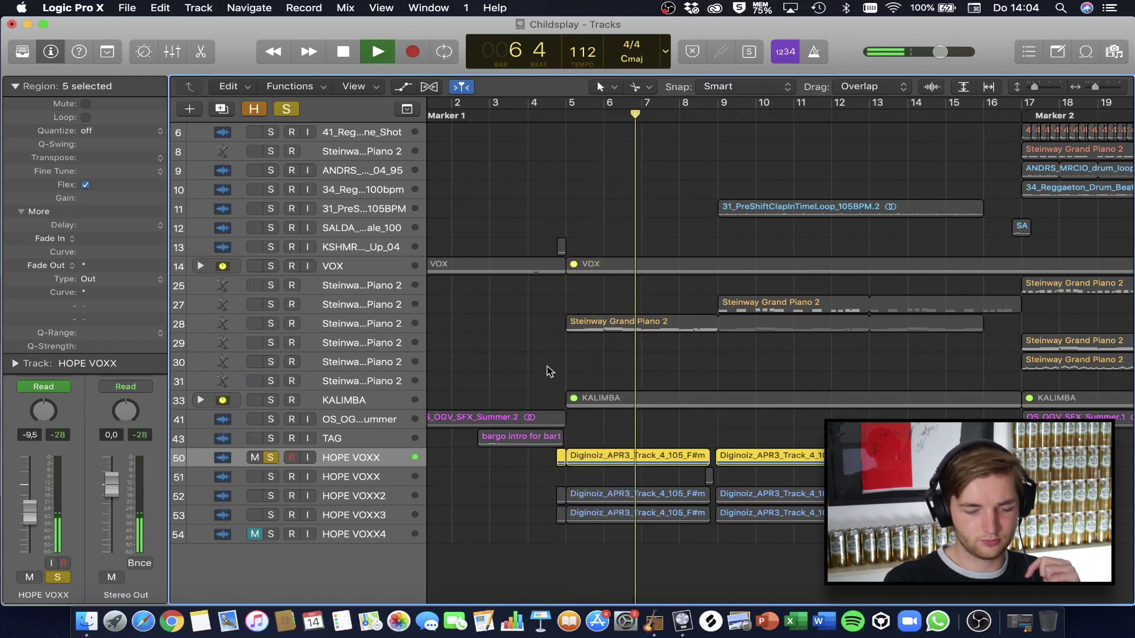
key(space)
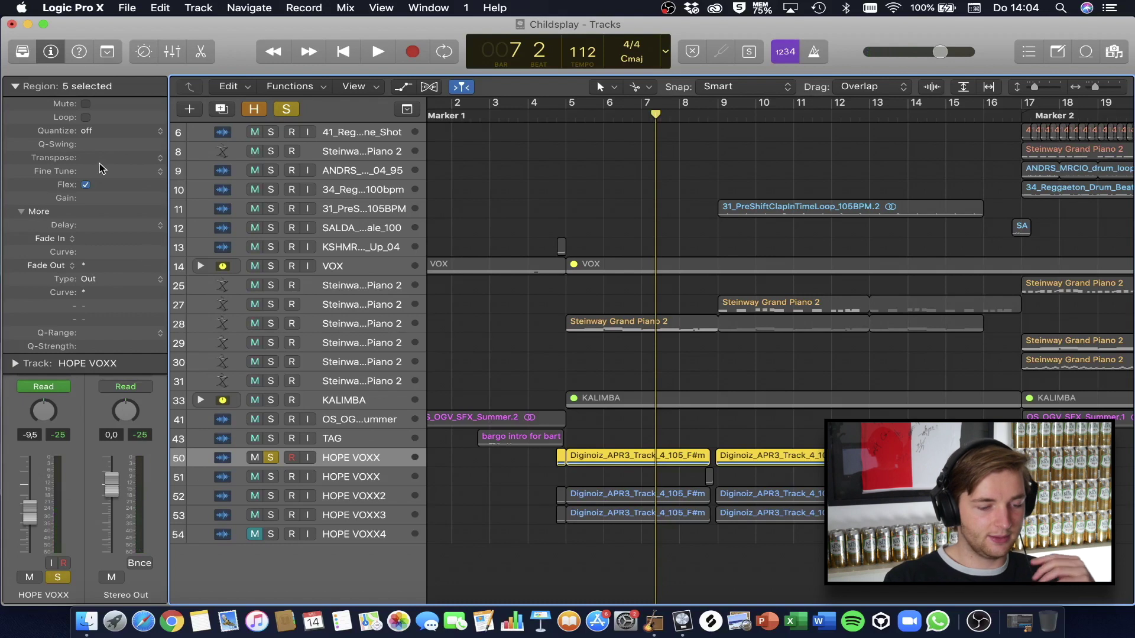
Set the HOPE VOXX regions' transposition to +1 and play the vocal again
drag(95, 159, 94, 156)
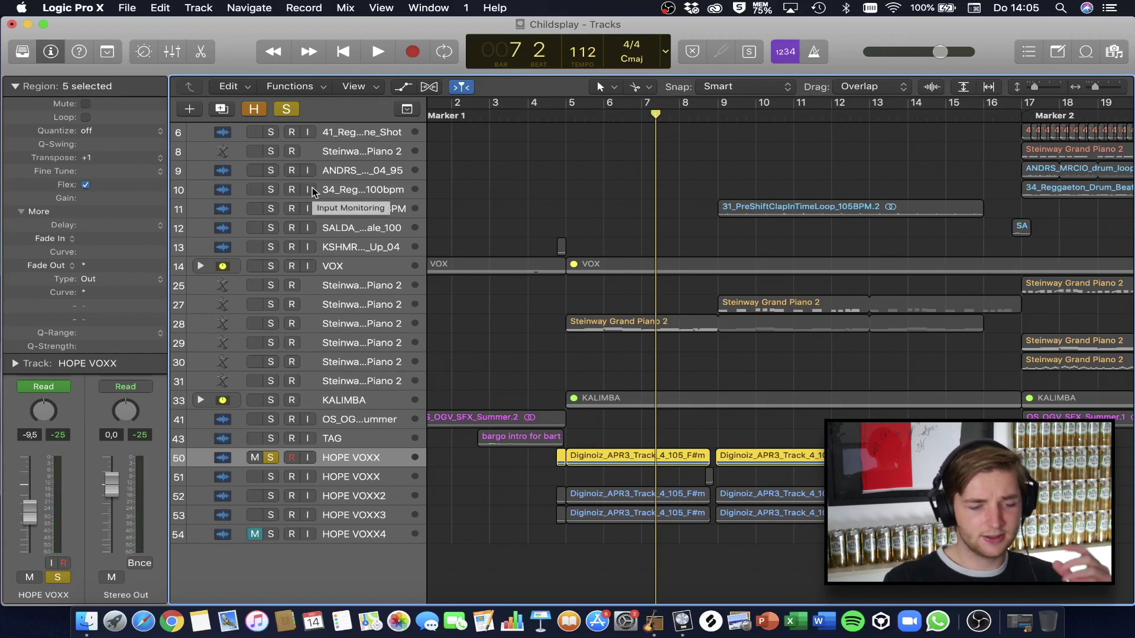
key(shift+space)
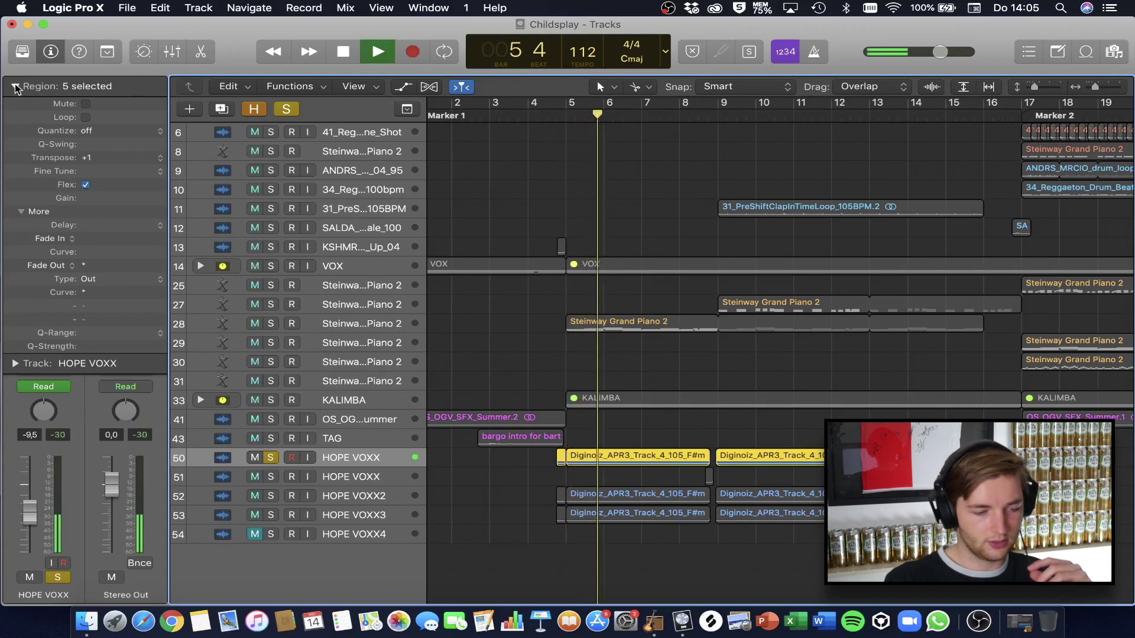
key(space)
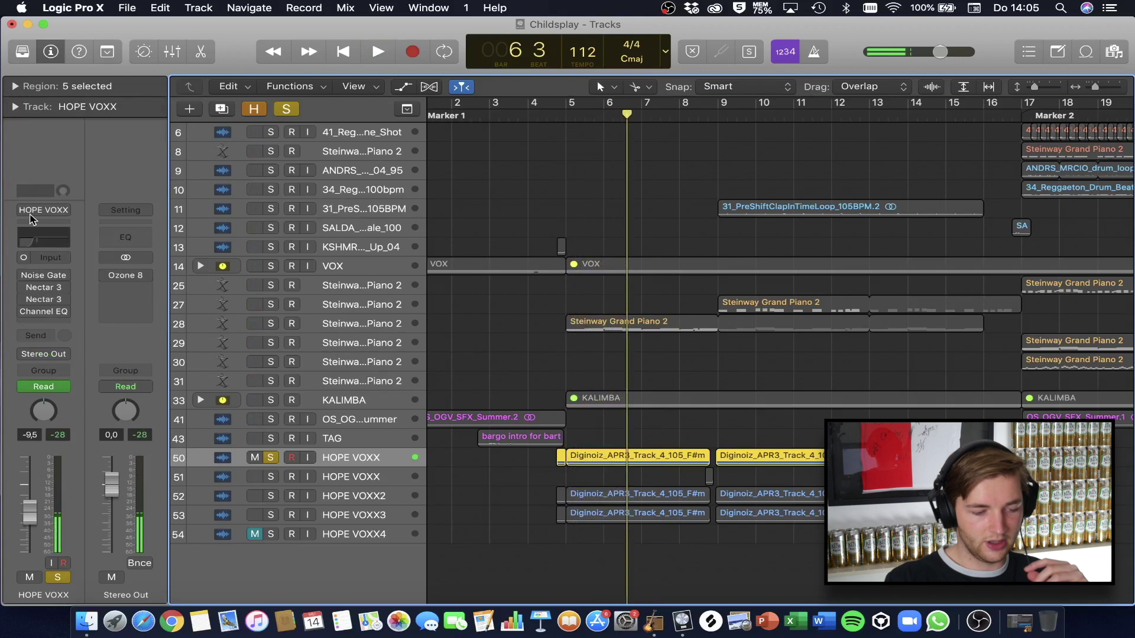
Enable the first Nectar 3 on HOPE VOXX and examine its Compressor 1, Delay and Reverb modules
click(47, 289)
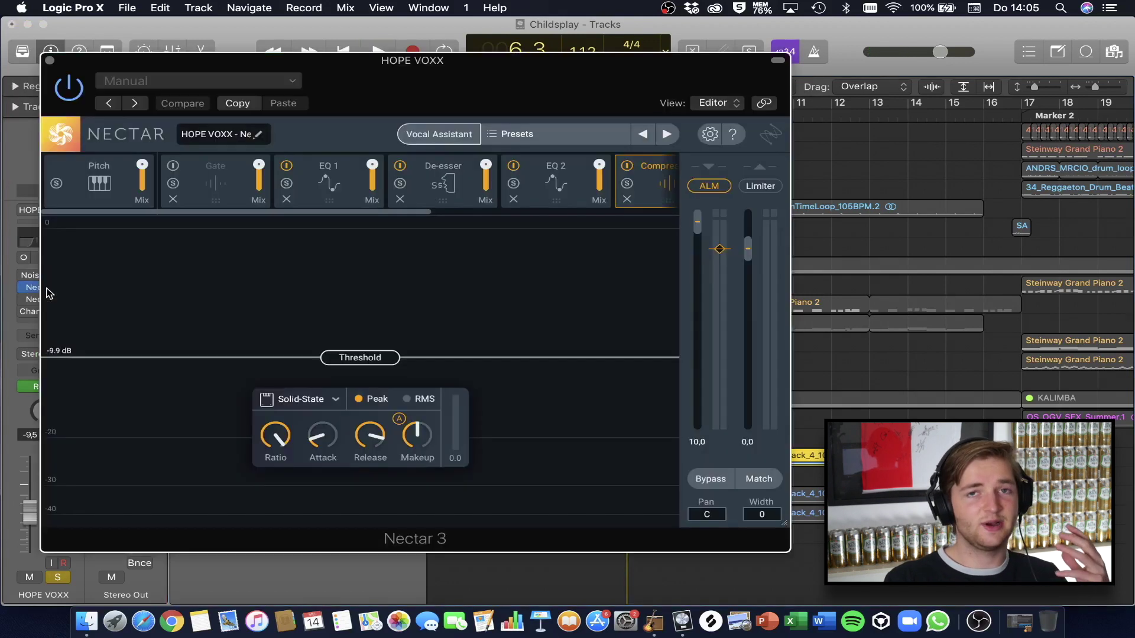
click(297, 187)
click(362, 195)
click(390, 188)
click(390, 190)
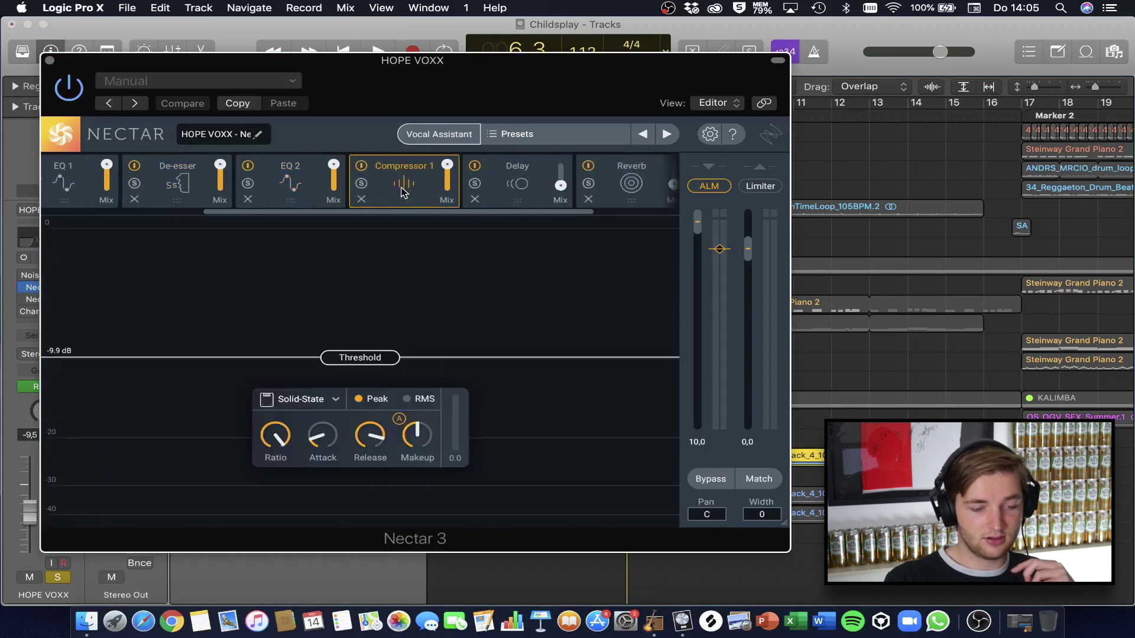
click(454, 196)
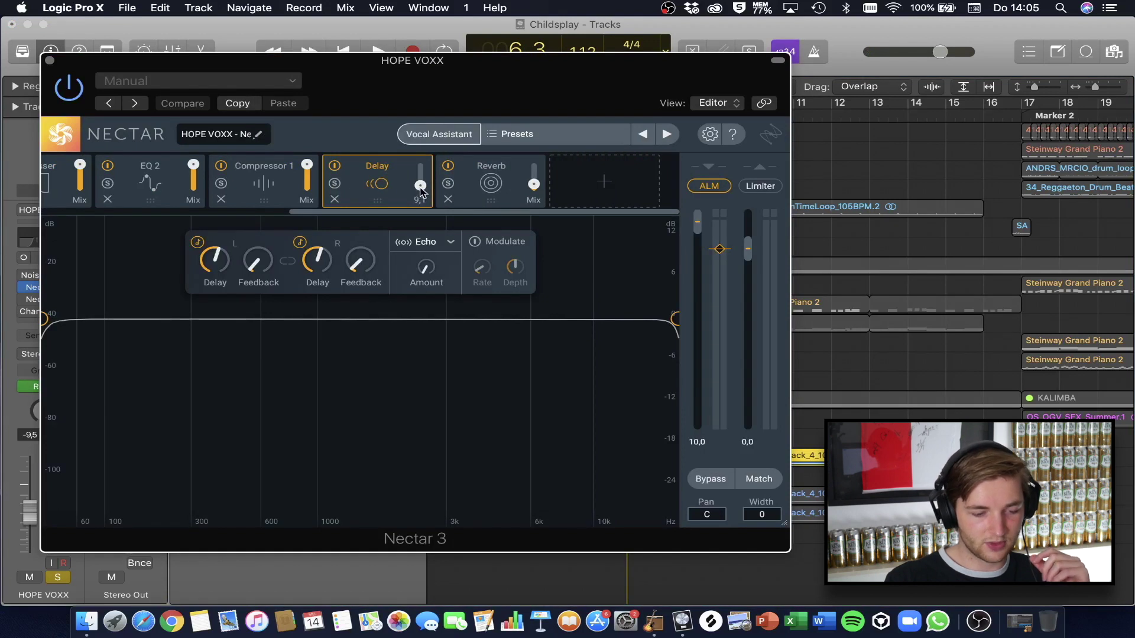
click(491, 188)
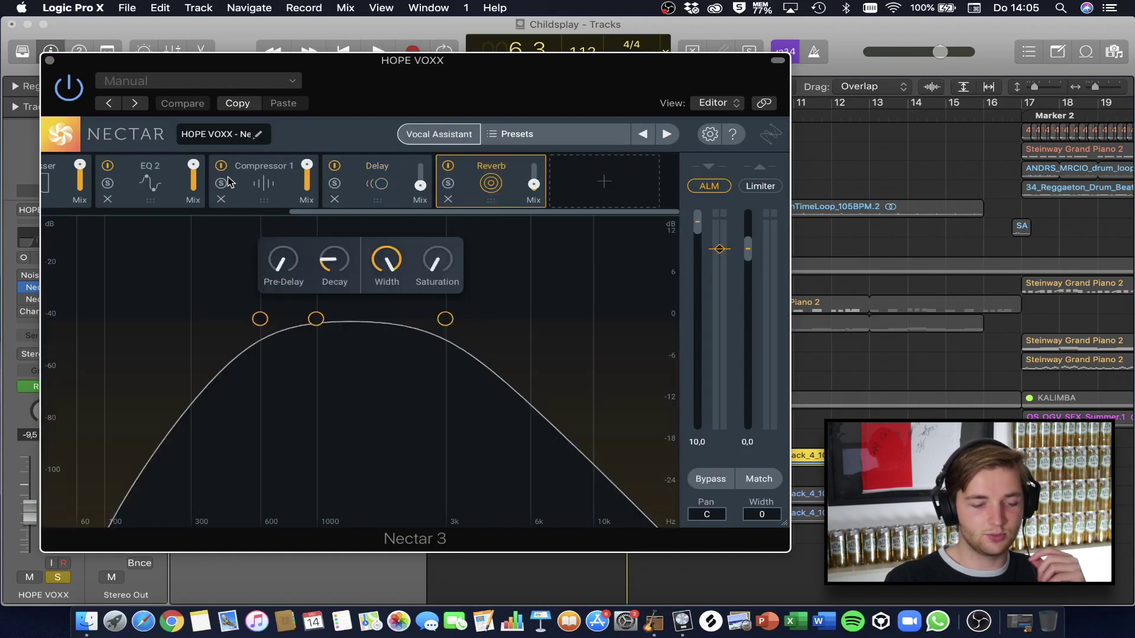
click(50, 60)
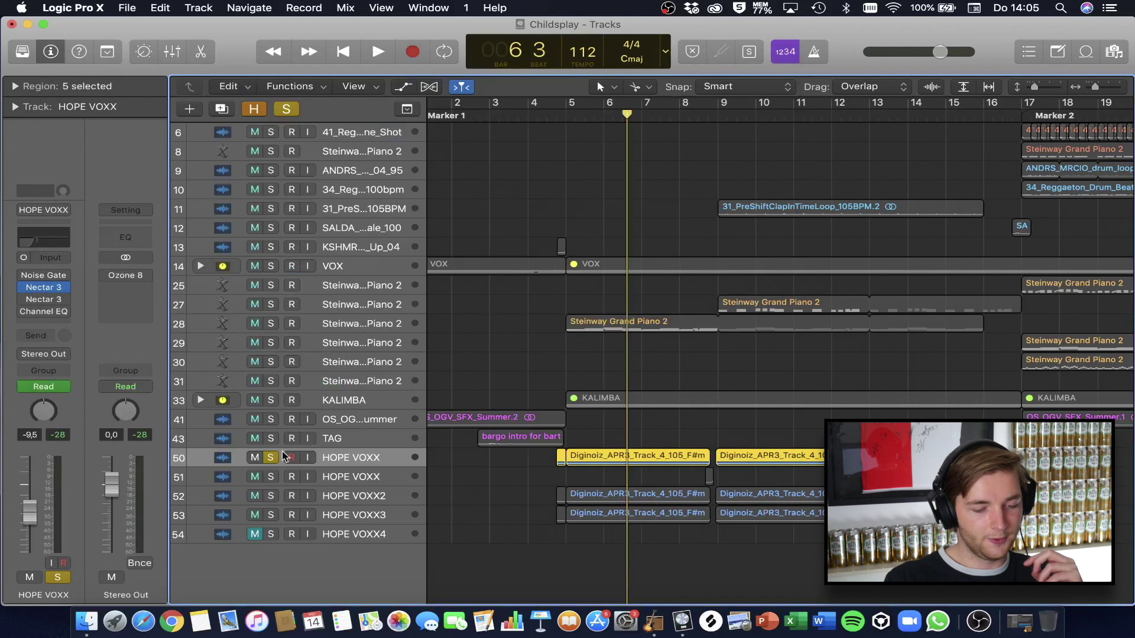
Enable the Channel EQ on HOPE VOXX and examine its low-cut filter and narrow notch
click(44, 243)
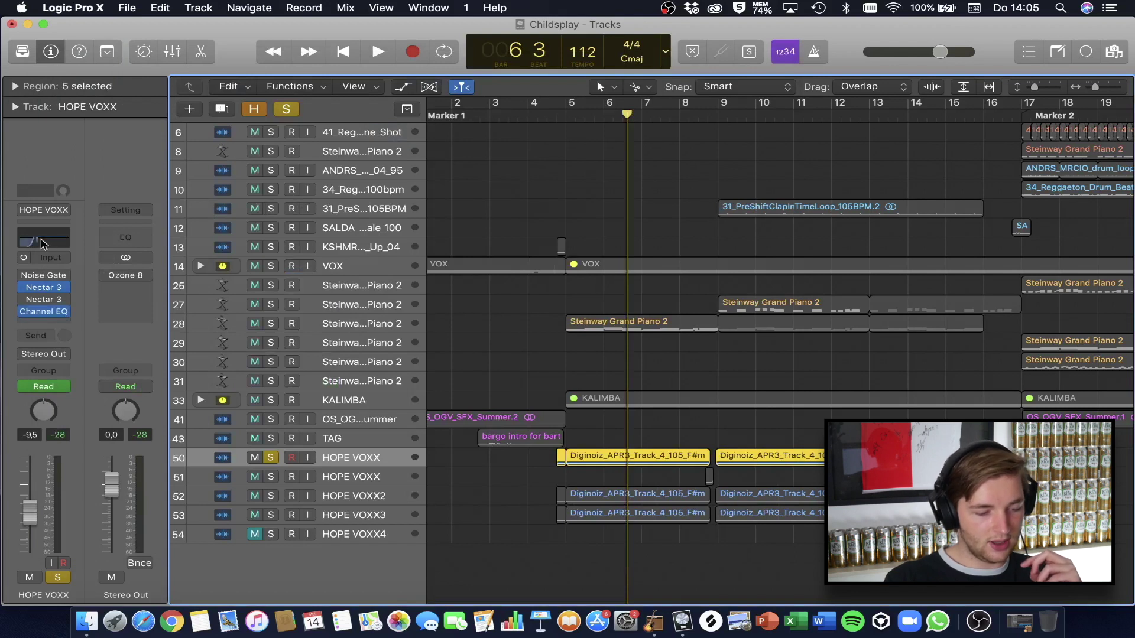
click(41, 239)
drag(94, 158, 147, 159)
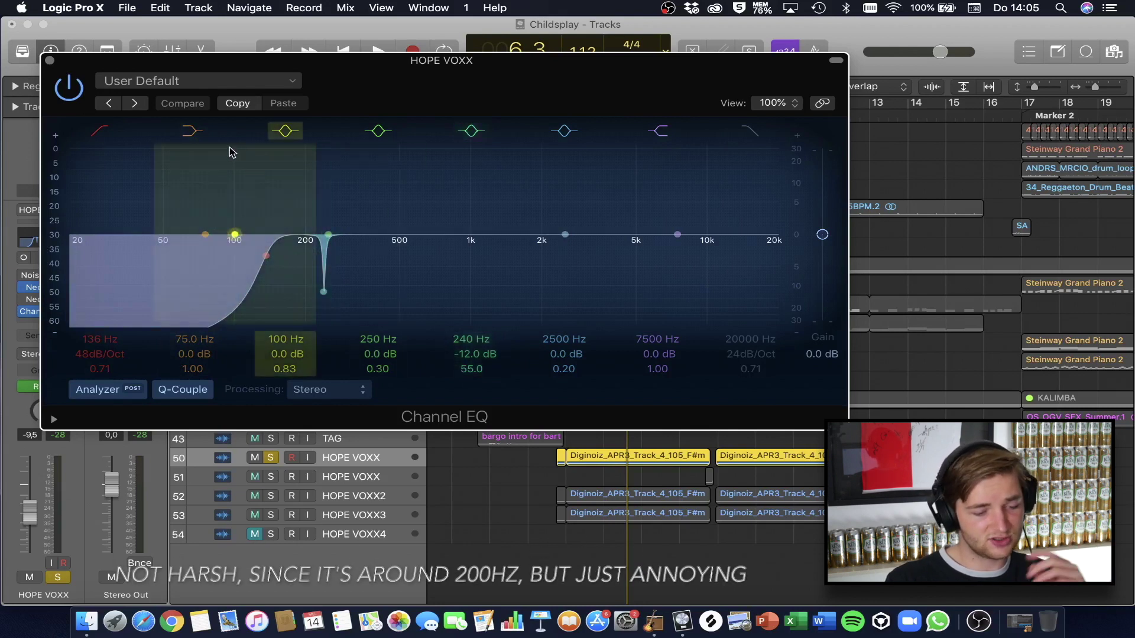
click(49, 60)
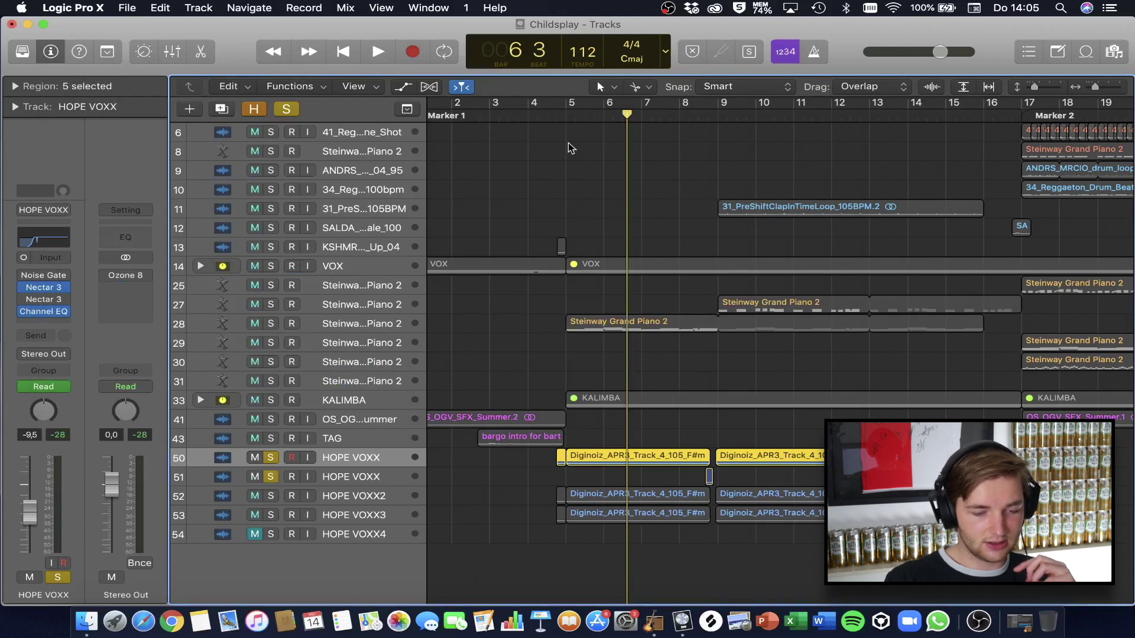
Play the two soloed HOPE VOXX tracks with their effects from bar 4, and stop near the end of bar 6
click(547, 114)
key(space)
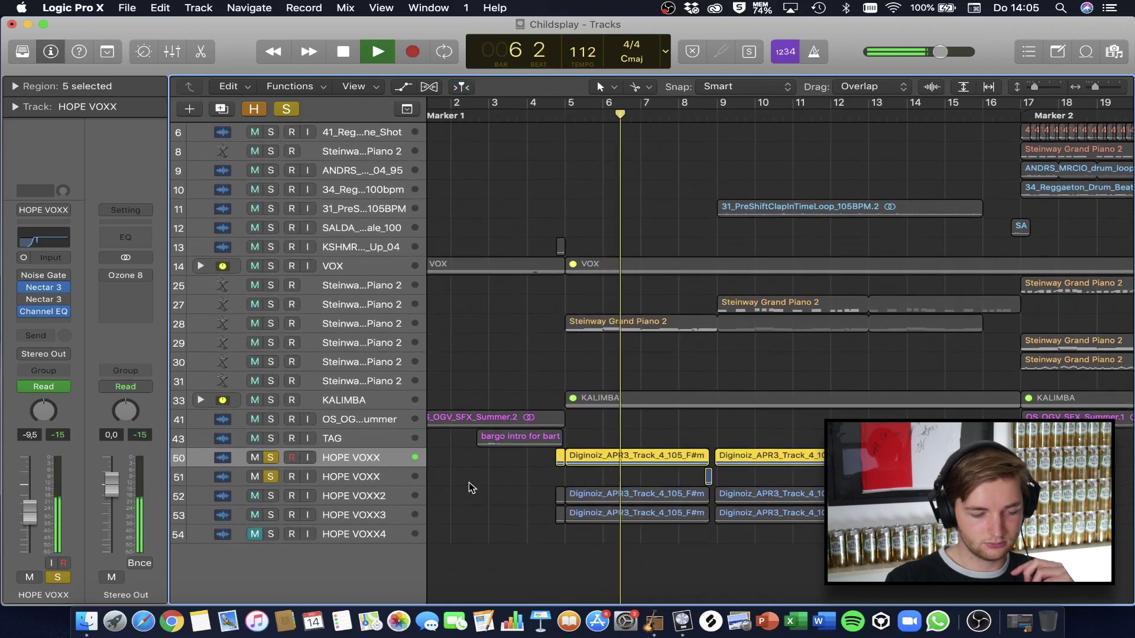
key(space)
Solo only HOPE VOXX2 track 52, taking the HOPE VOXX and HOPE VOXX3 tracks out of solo
click(343, 498)
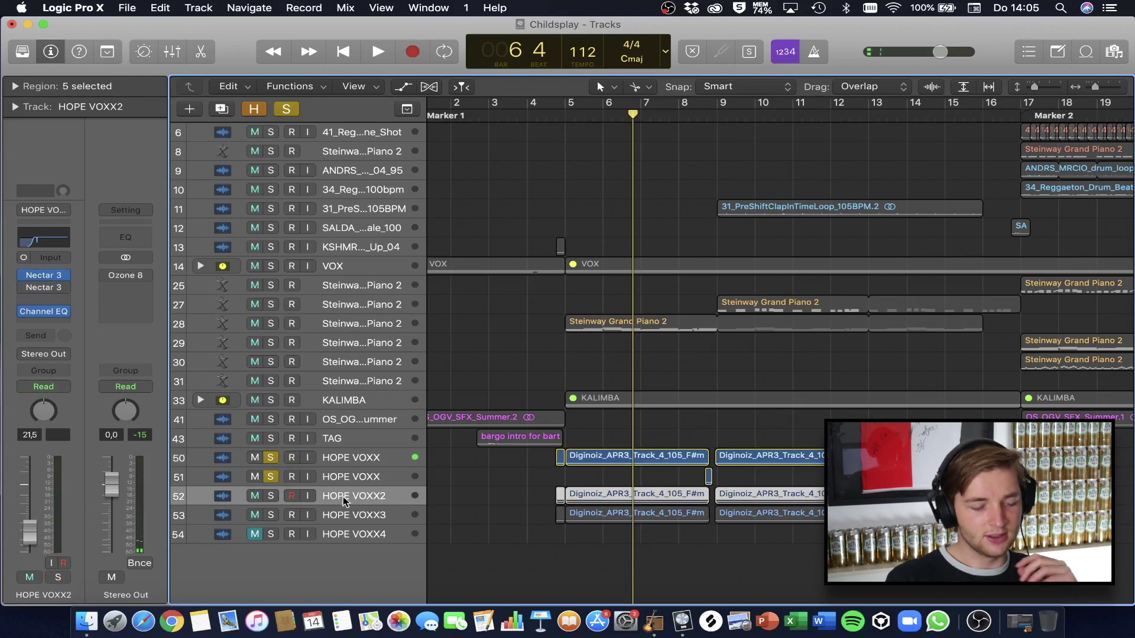
click(273, 497)
click(273, 513)
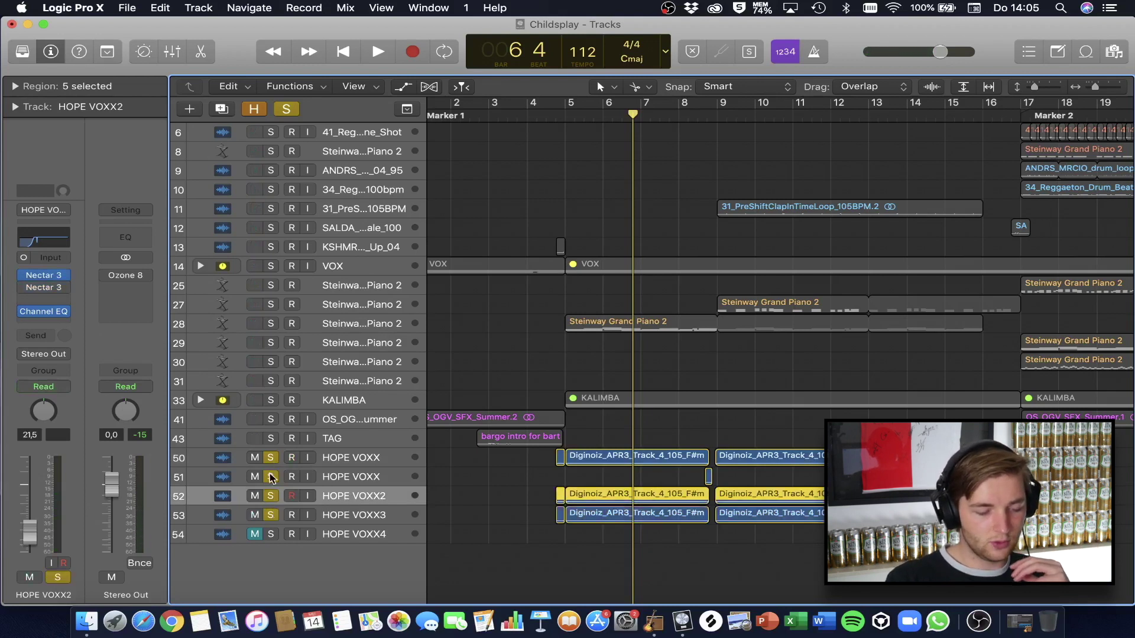
click(270, 477)
click(271, 457)
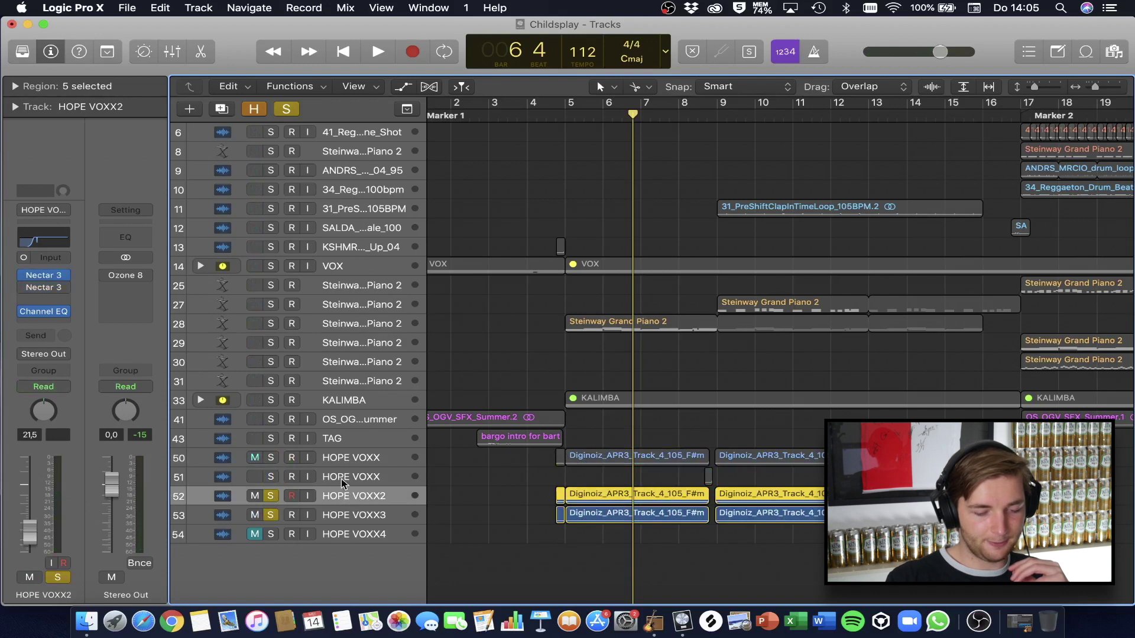
click(271, 514)
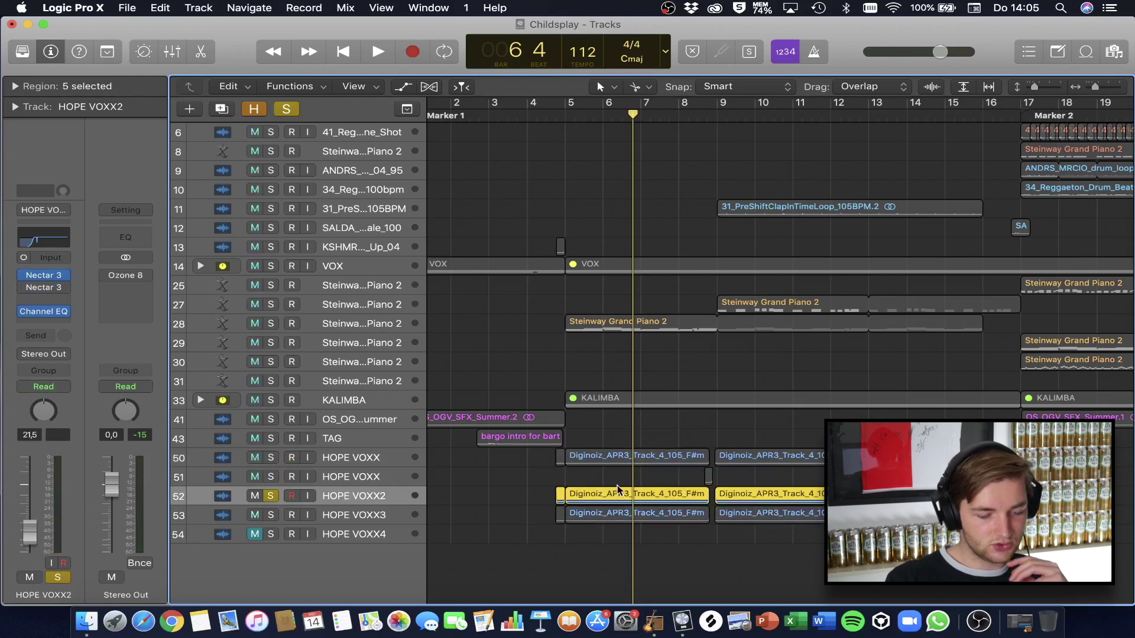
Examine closely how the HOPE VOXX2 region's start lines up with the neighbouring vocal regions around bar 4 beat 4
key(super+Right)
key(super+Right)
key(super+Right)
key(super+Right)
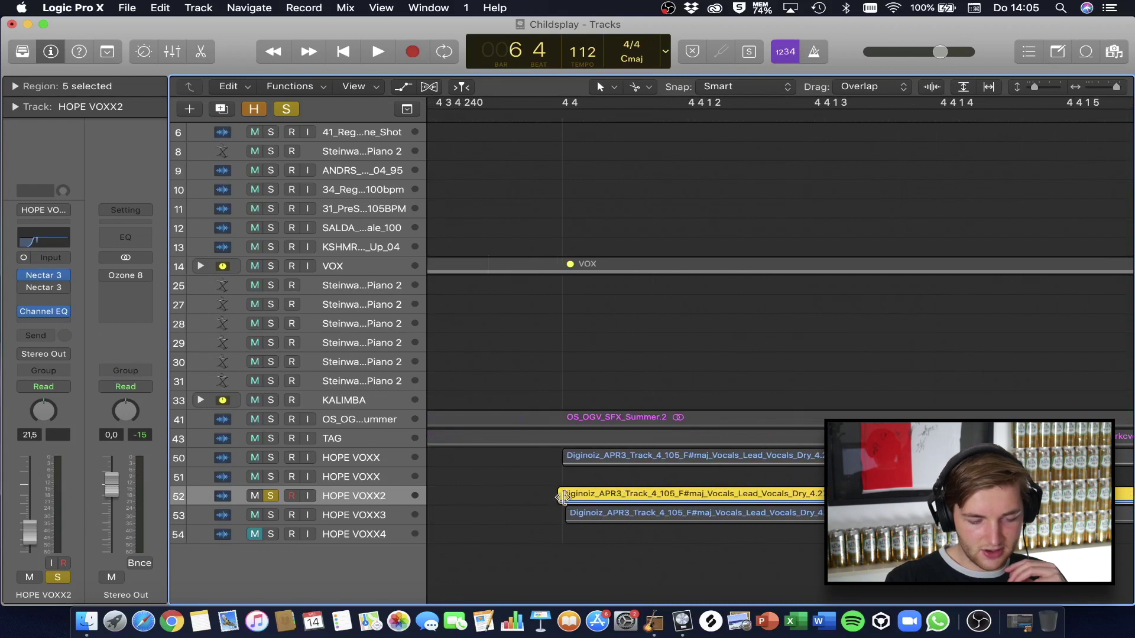
key(super+Left)
key(super+Left)
key(super+Left)
key(super+Left)
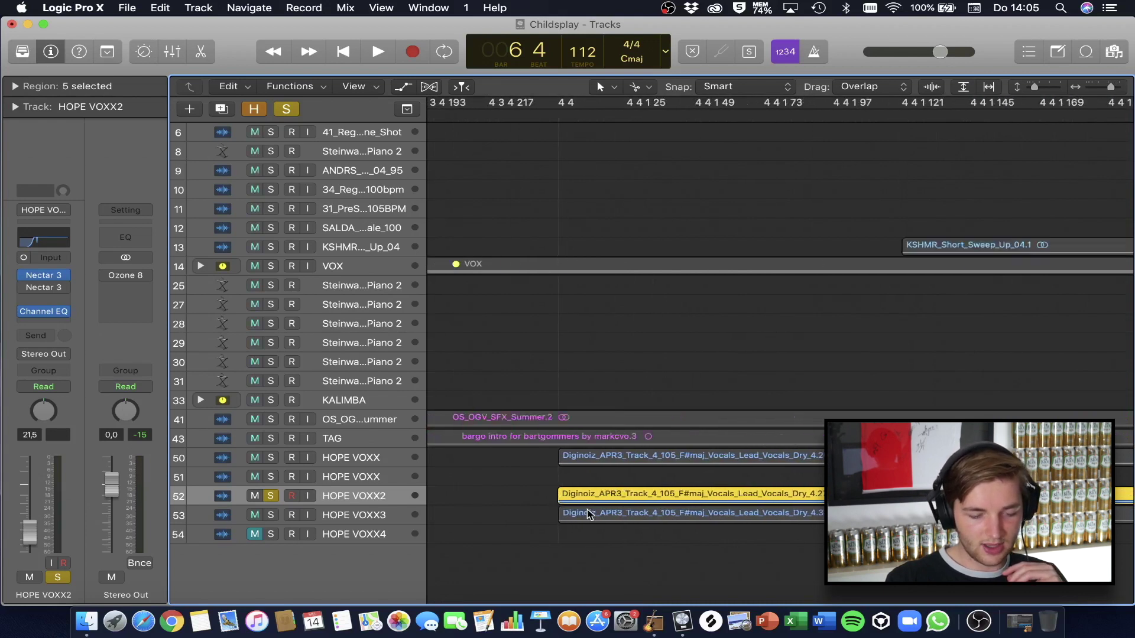
key(super+Right)
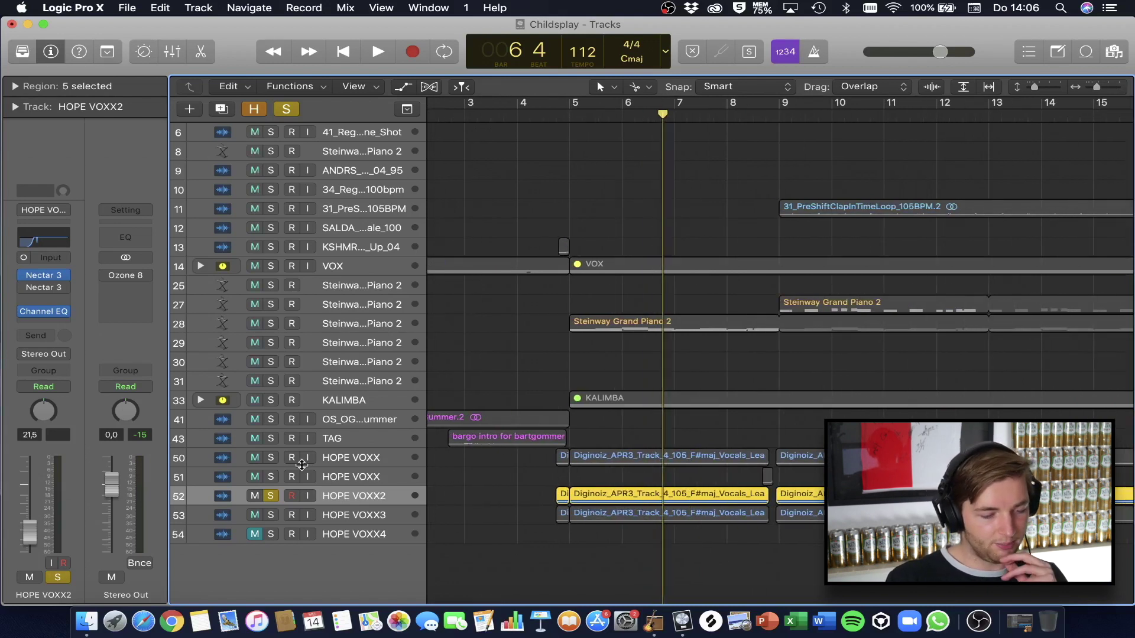
Play the soloed HOPE VOXX2 track from just before bar 5, switch the solo to HOPE VOXX3 during playback, and stop in bar 8
click(566, 116)
key(space)
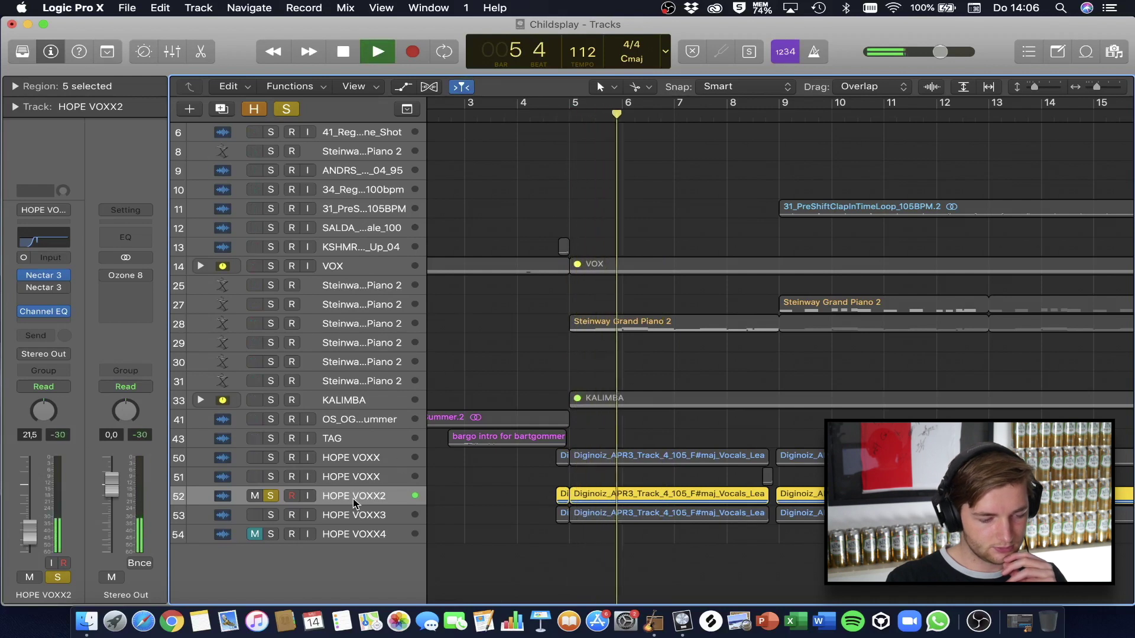
click(274, 515)
click(272, 501)
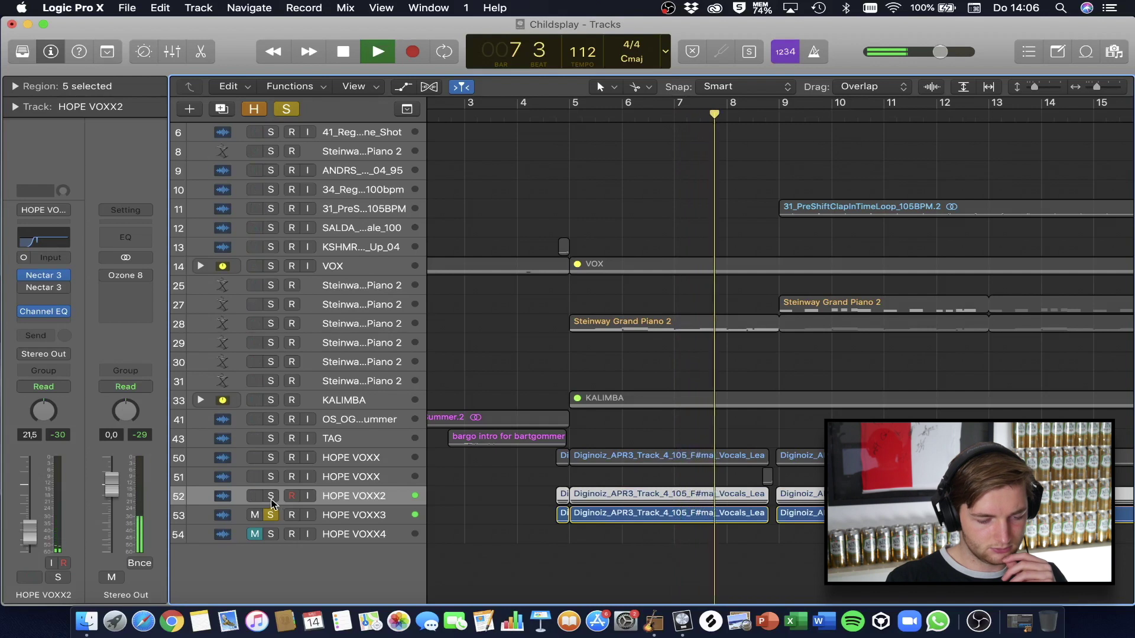
key(space)
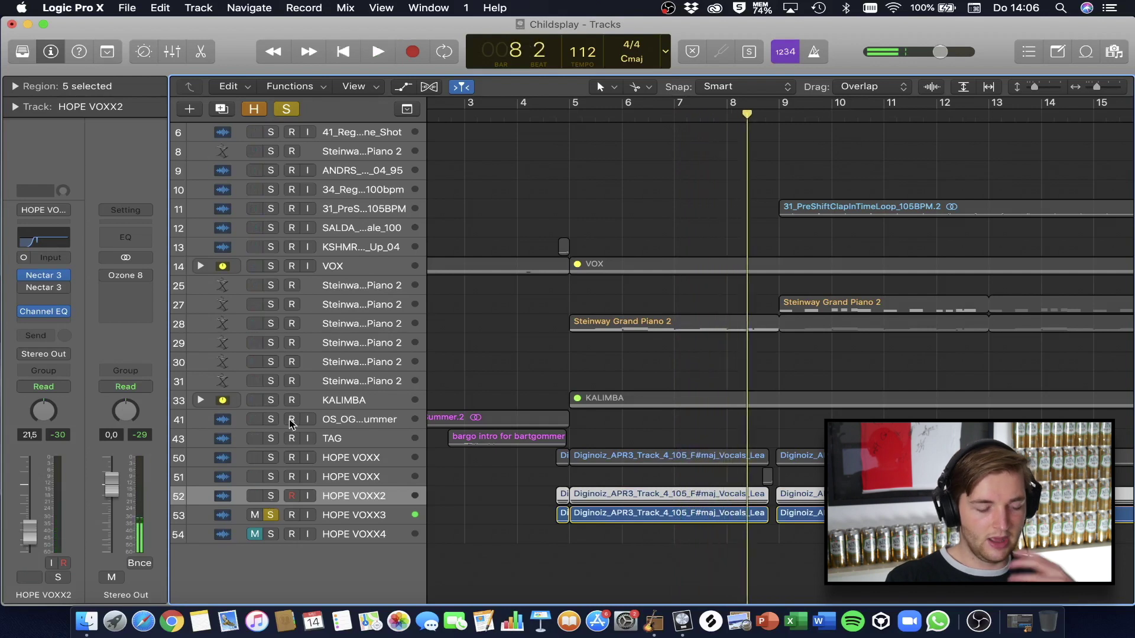
Examine the pitch correction and module chain of the first Nectar 3 effect on HOPE VOXX2, and close it
click(48, 274)
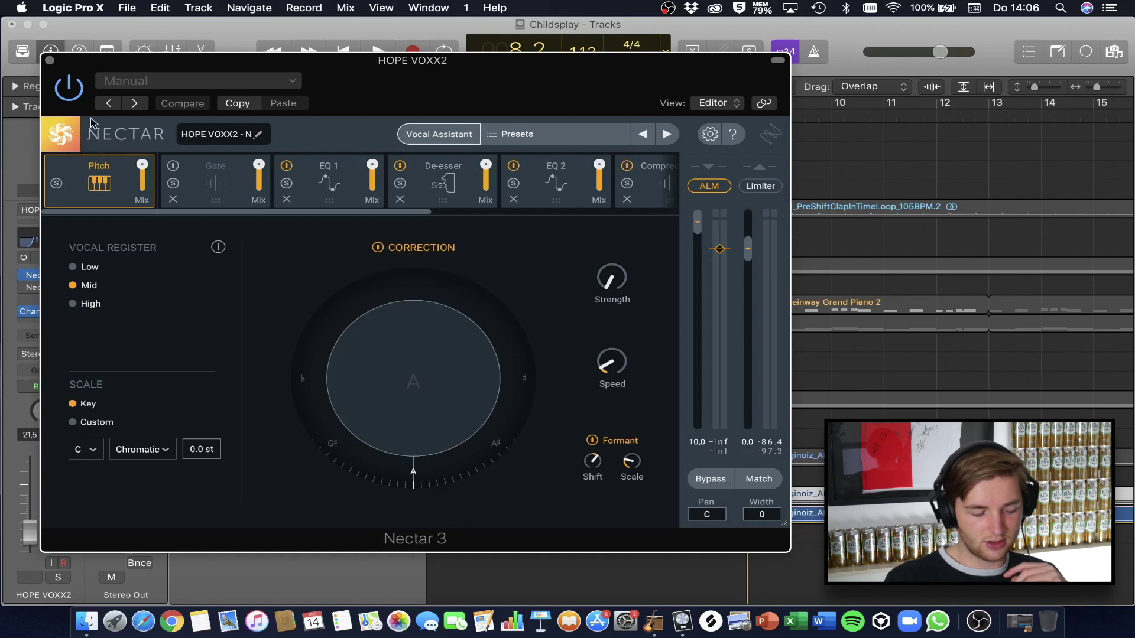
click(50, 61)
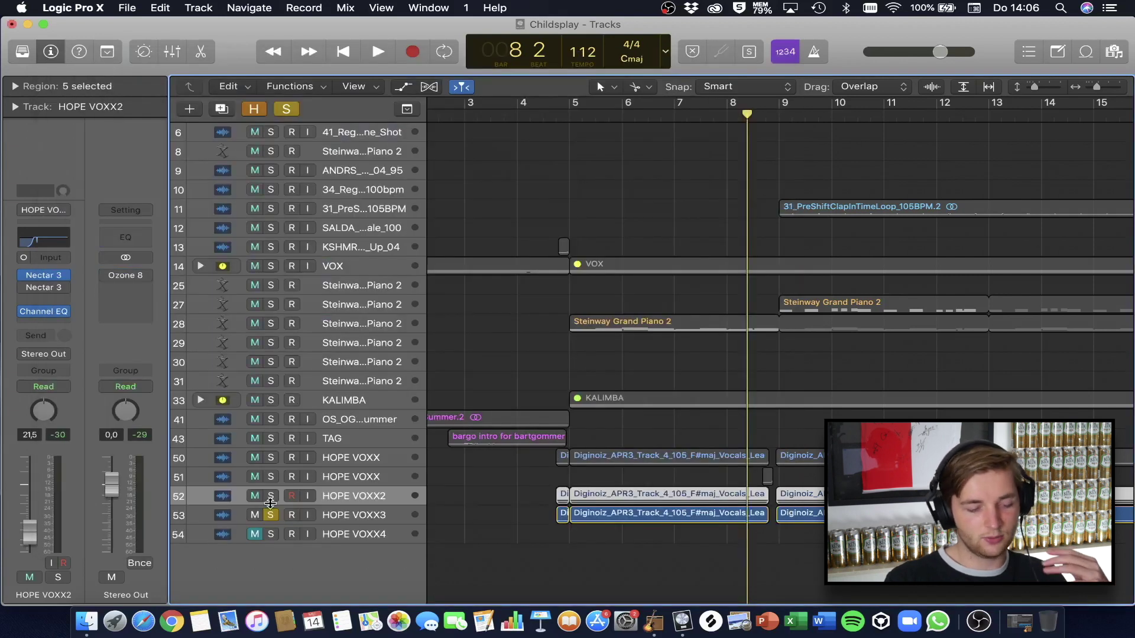
Solo HOPE VOXX tracks 50 to 53 and play from bar 8 to bar 11, comparing the sound with and without HOPE VOXX2 and HOPE VOXX3
click(270, 458)
key(space)
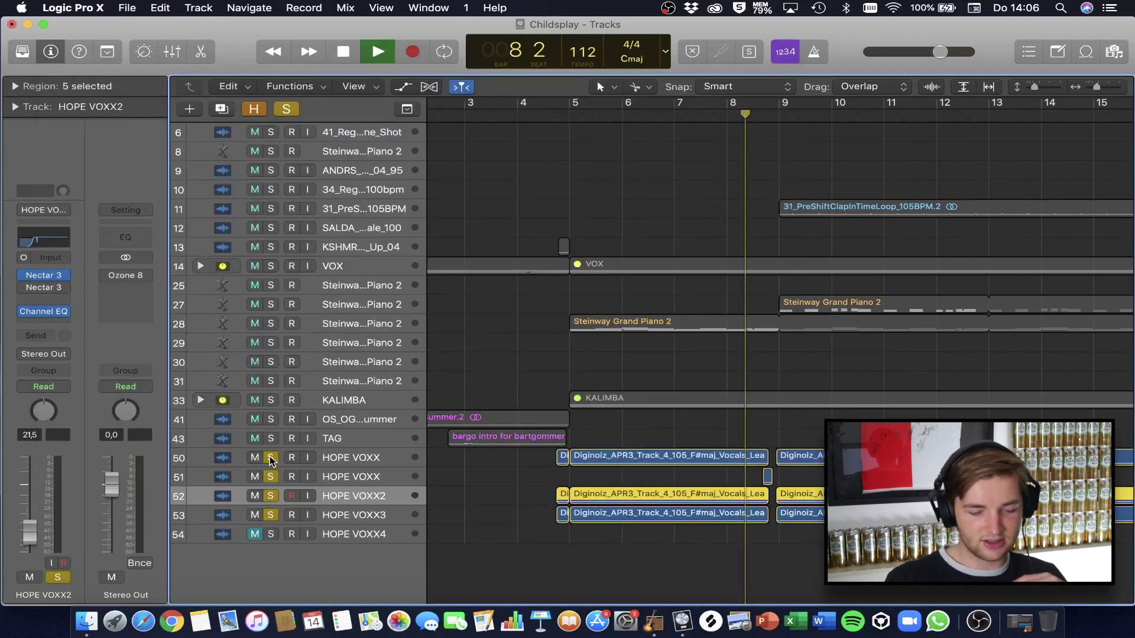
click(270, 496)
click(270, 496)
click(270, 515)
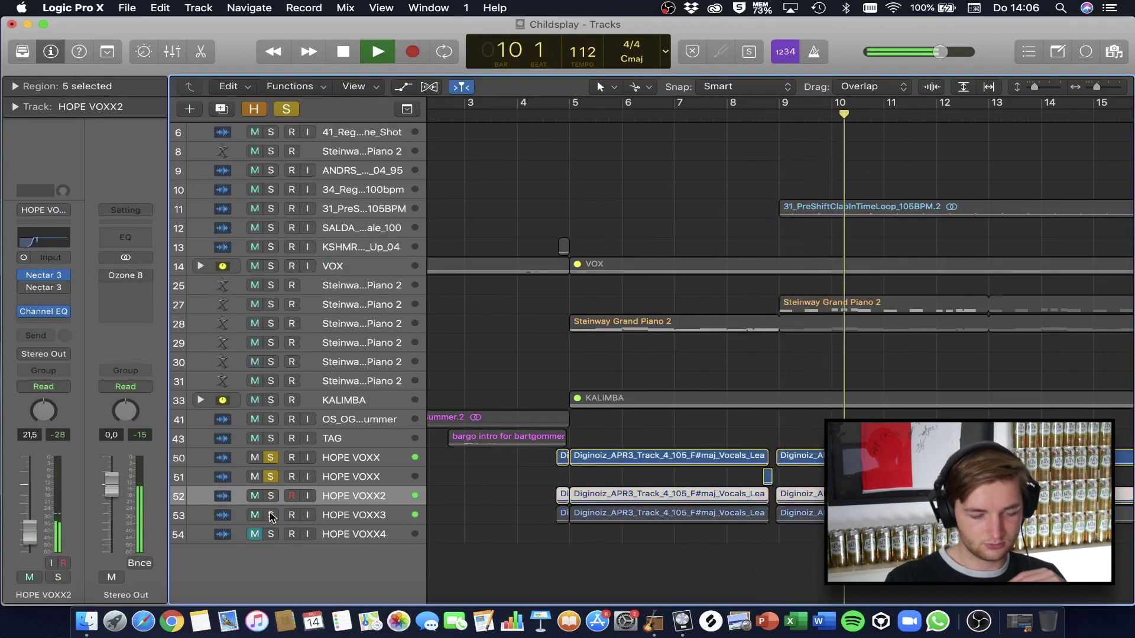
click(270, 515)
click(271, 495)
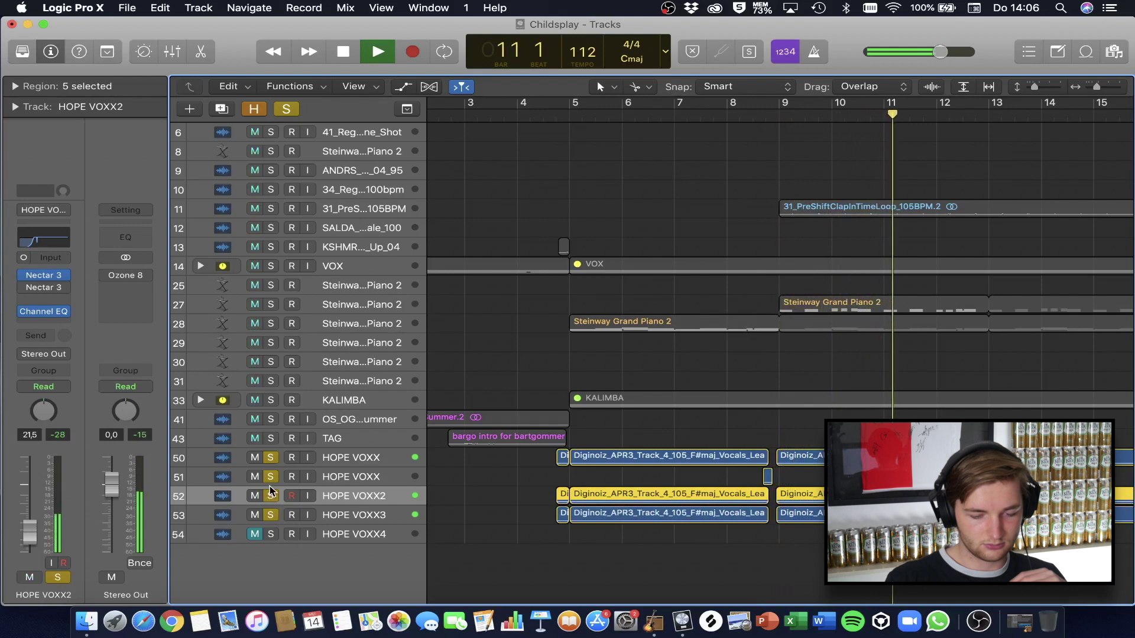
key(space)
Take HOPE VOXX tracks 50 to 53 out of solo, deselect their regions, and look over the whole arrangement from bar 1 onward
drag(274, 520, 272, 451)
click(661, 363)
scroll(661, 364, down, 6)
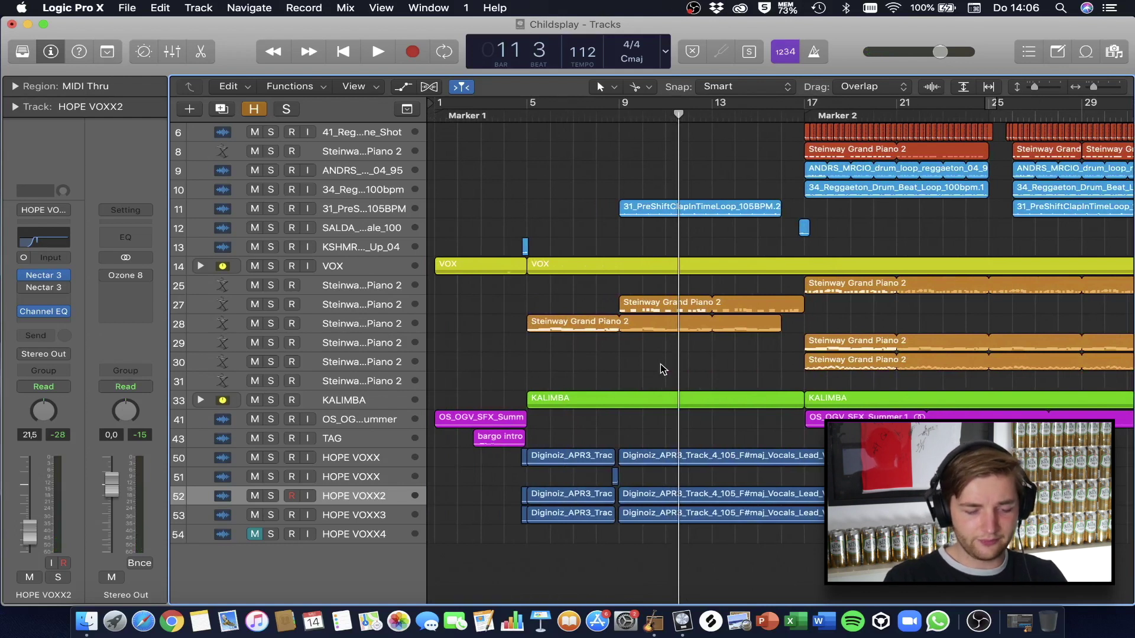
scroll(662, 369, down, 4)
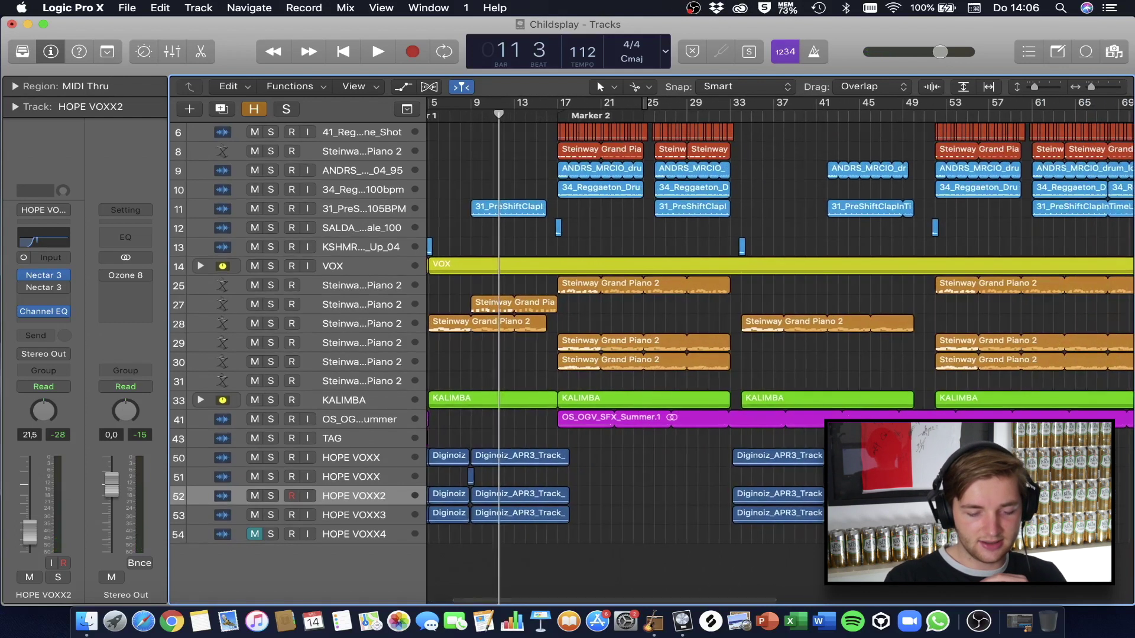
scroll(662, 354, left, 1)
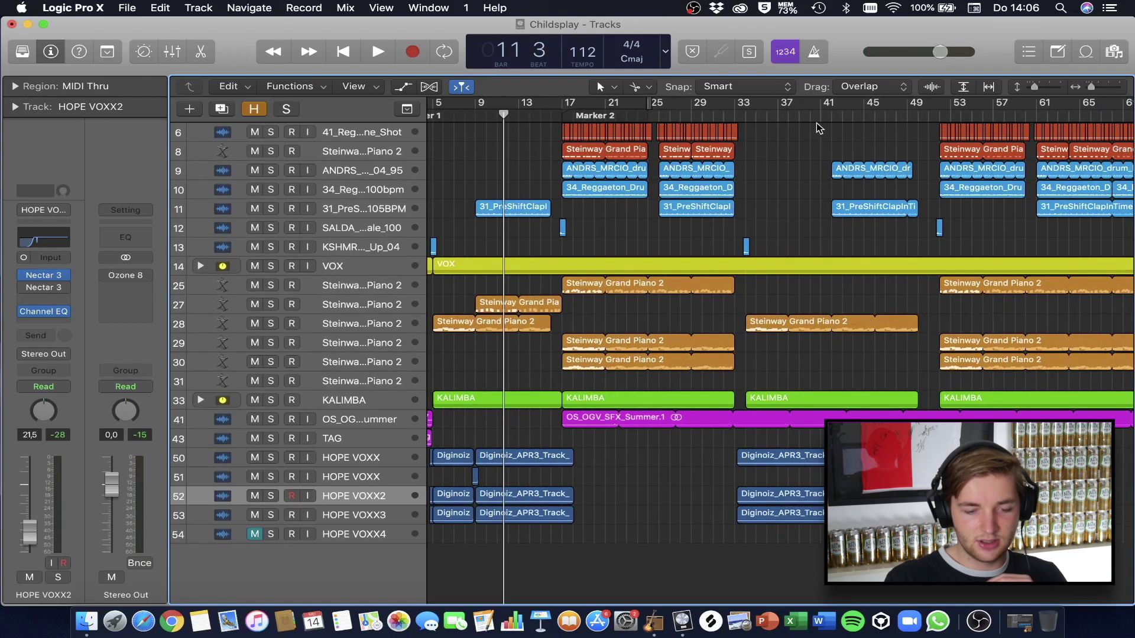
scroll(543, 569, left, 3)
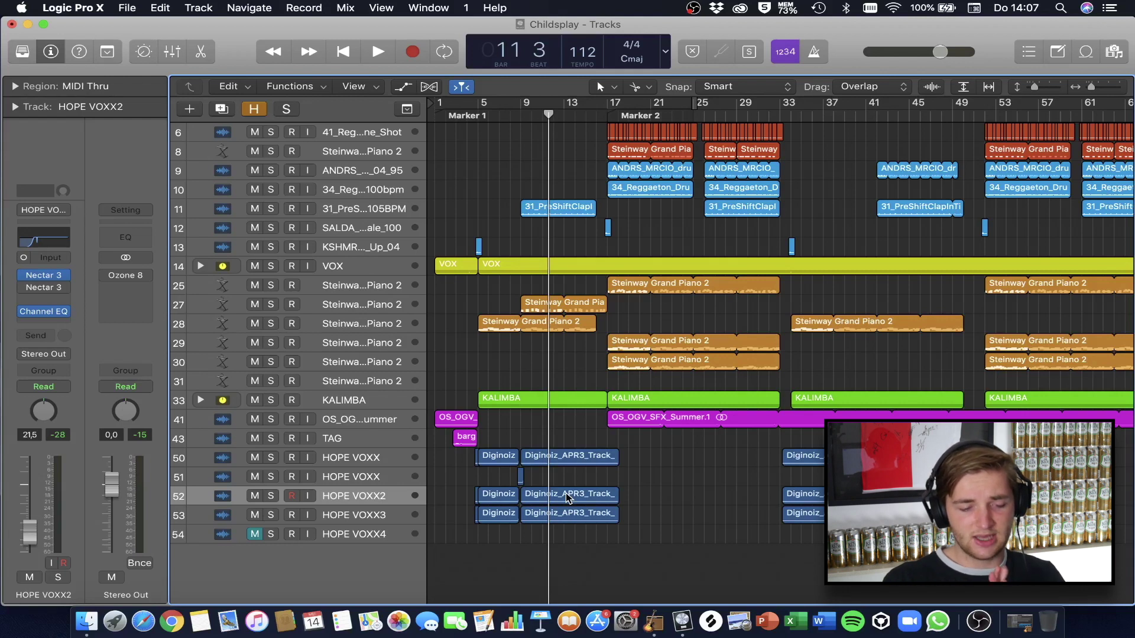
scroll(650, 455, right, 2)
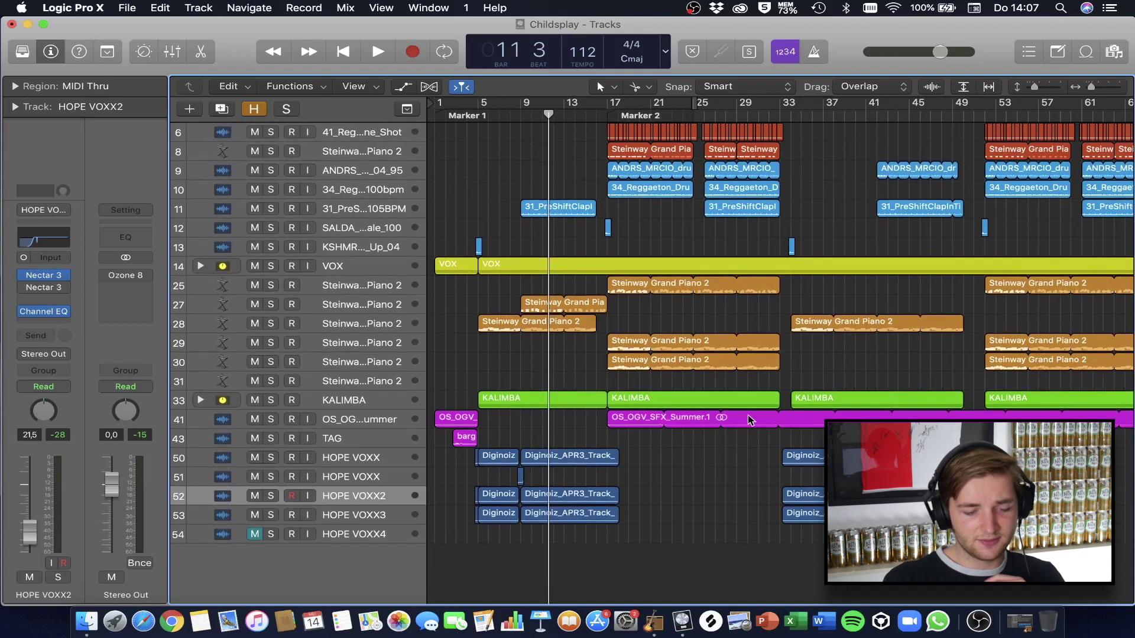
scroll(748, 420, left, 2)
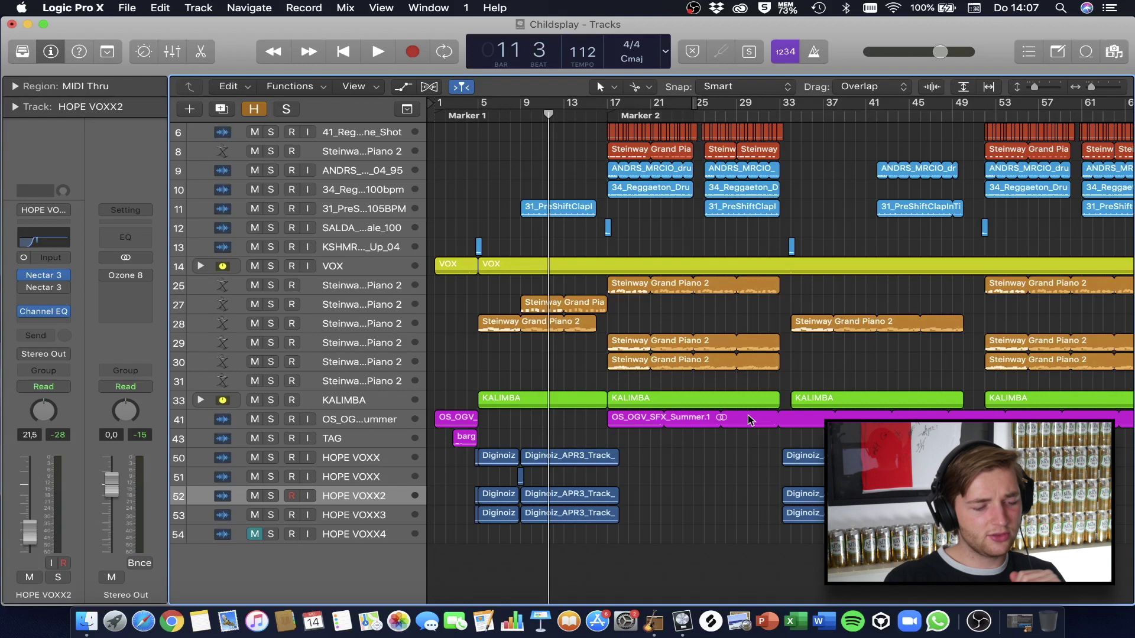
Examine the module chain and Maximizer settings of Ozone 8 on the Stereo Out channel, and close the plug-in
mouse_move(125, 280)
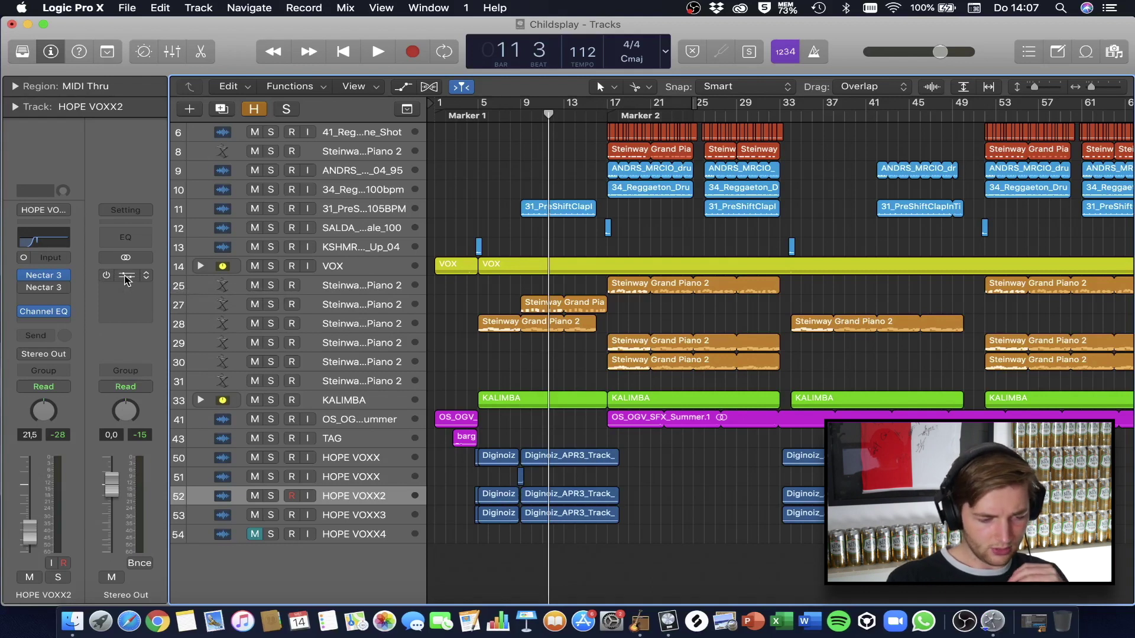
click(126, 277)
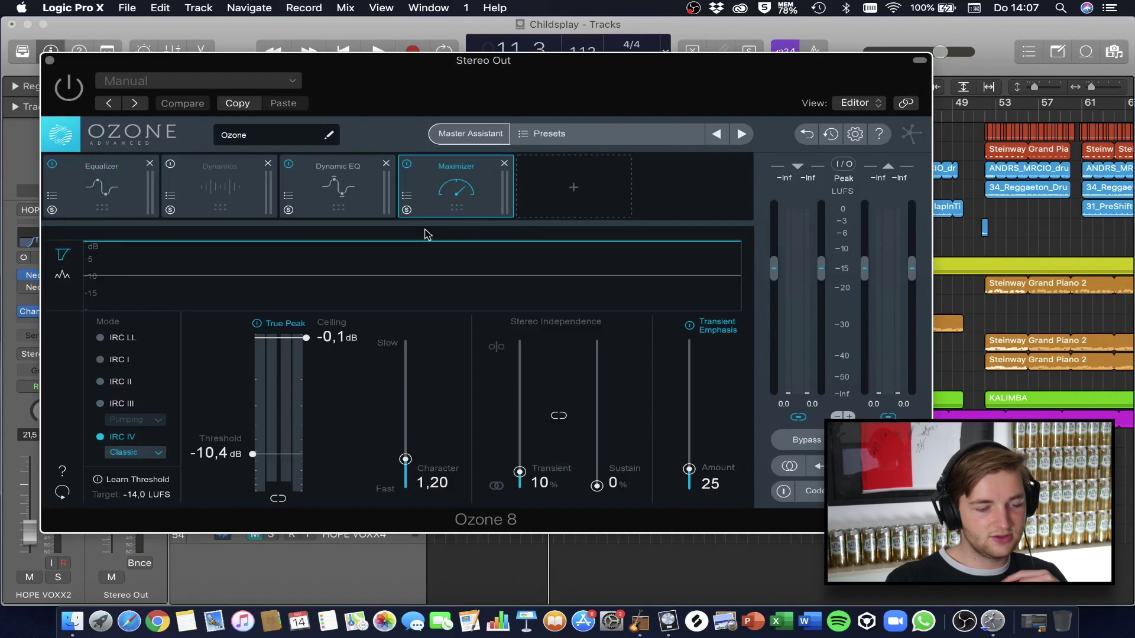
click(49, 60)
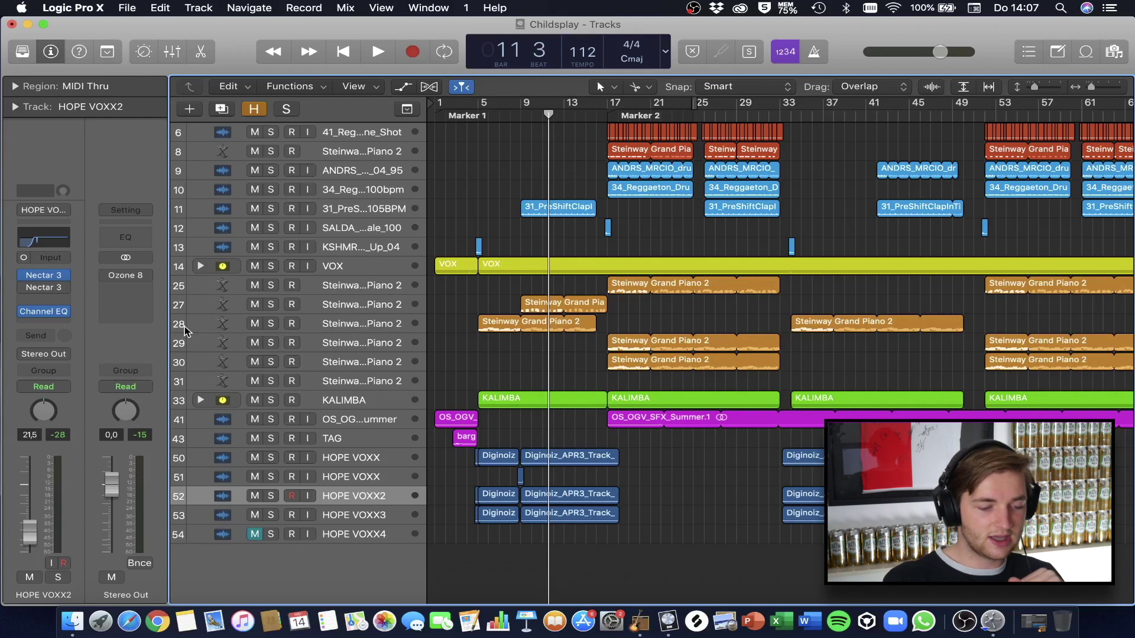
Look at the Channel EQ on HOPE VOXX2 and close it
click(45, 238)
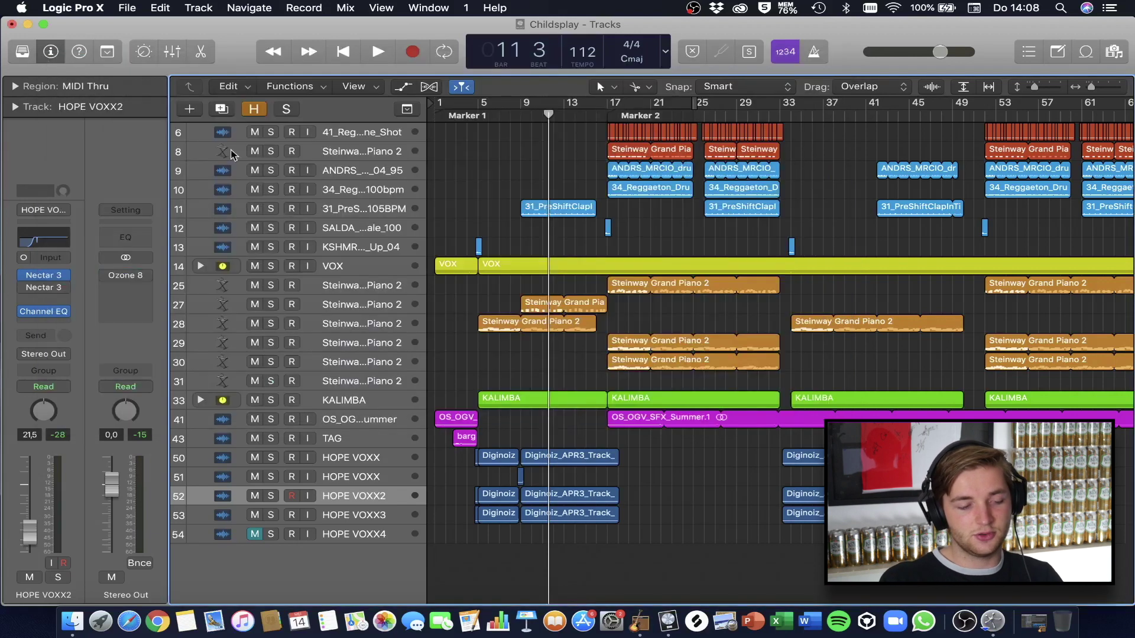
click(50, 61)
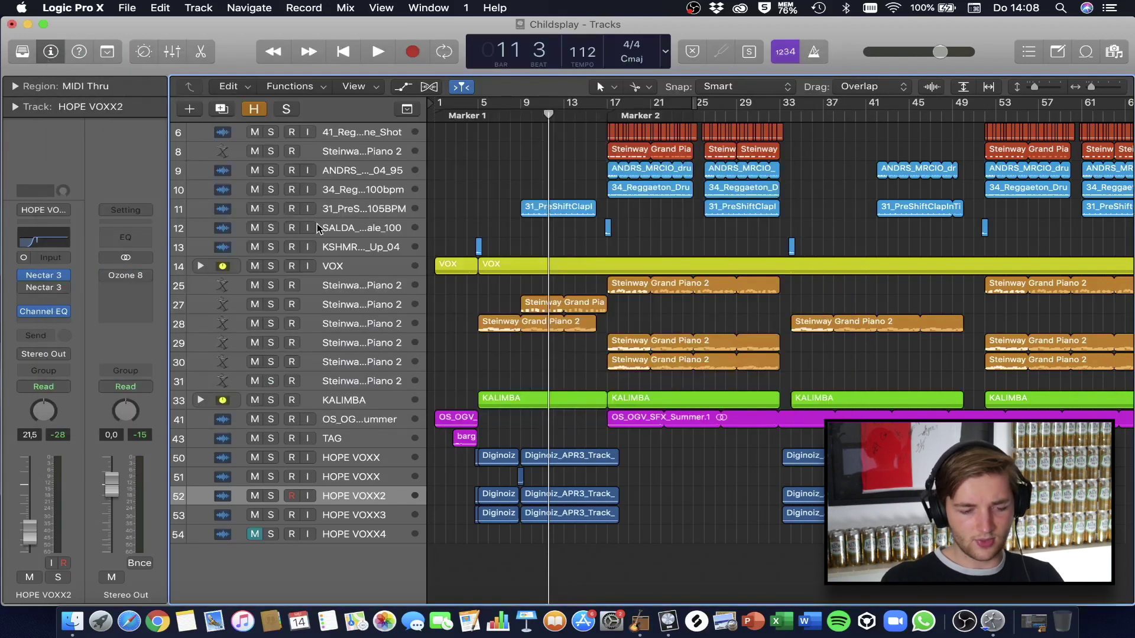